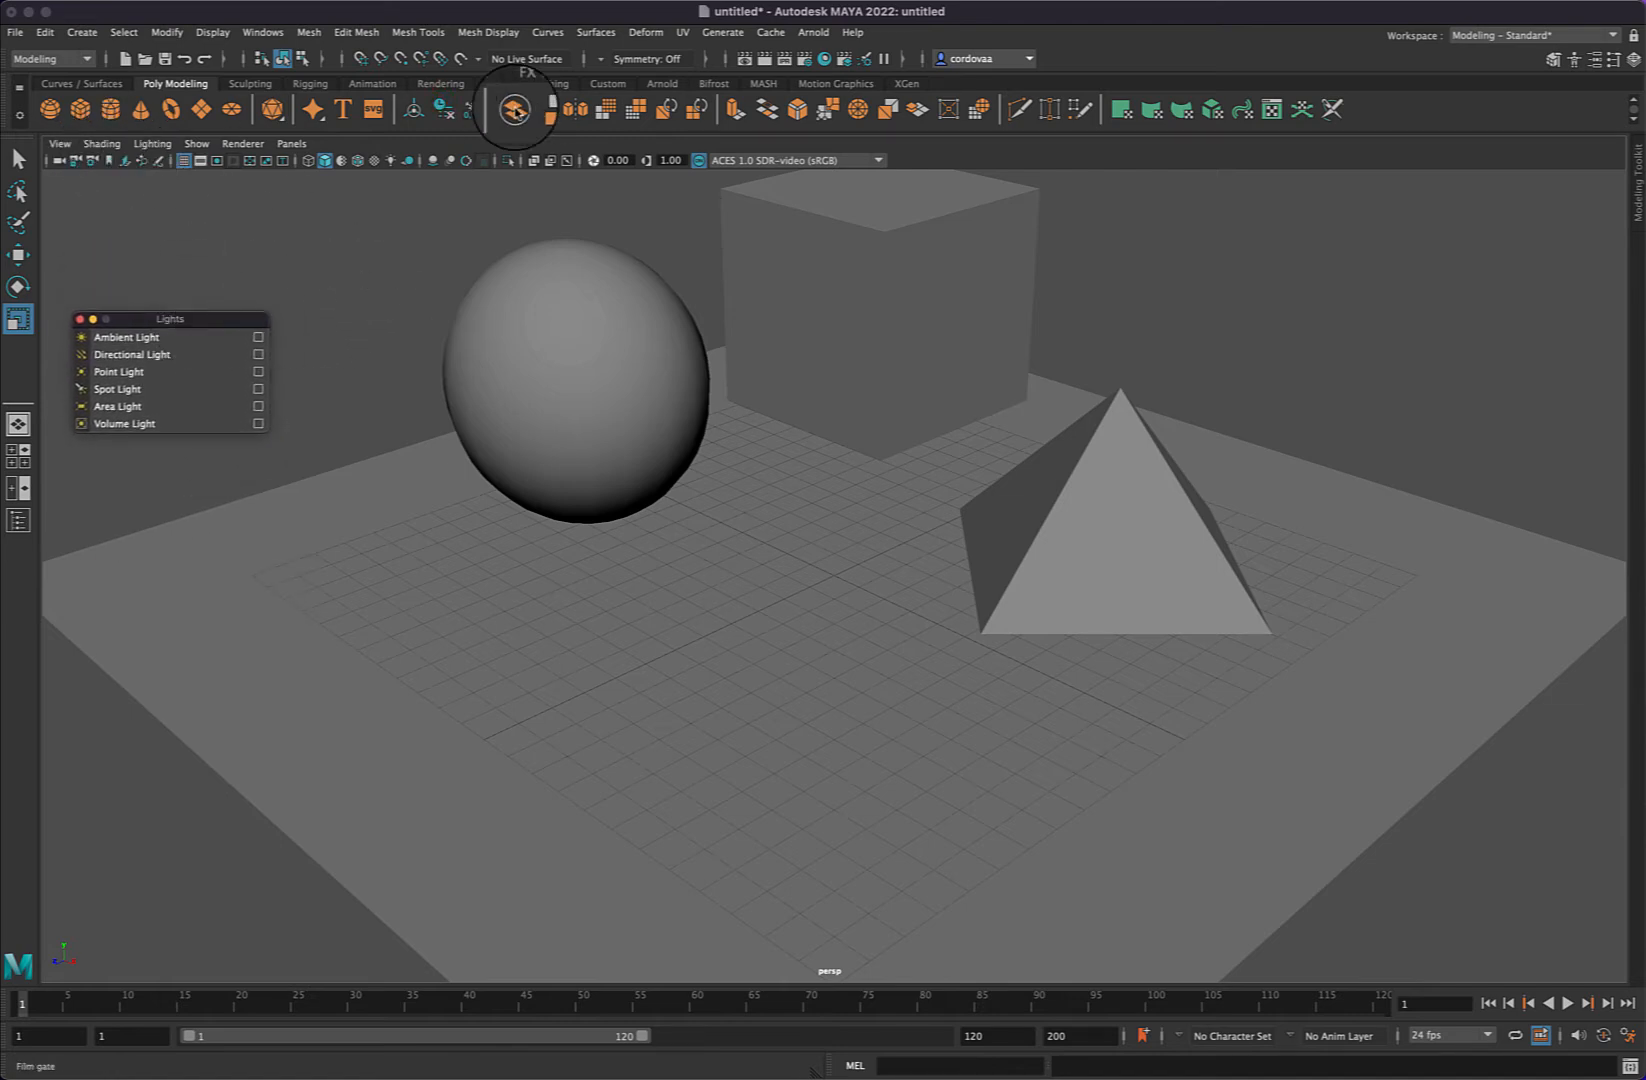
Close the floating lights list, bring up the rendering tools and look over the light types available for creation.
{"action": "left_click", "coordinate": [81, 319]}
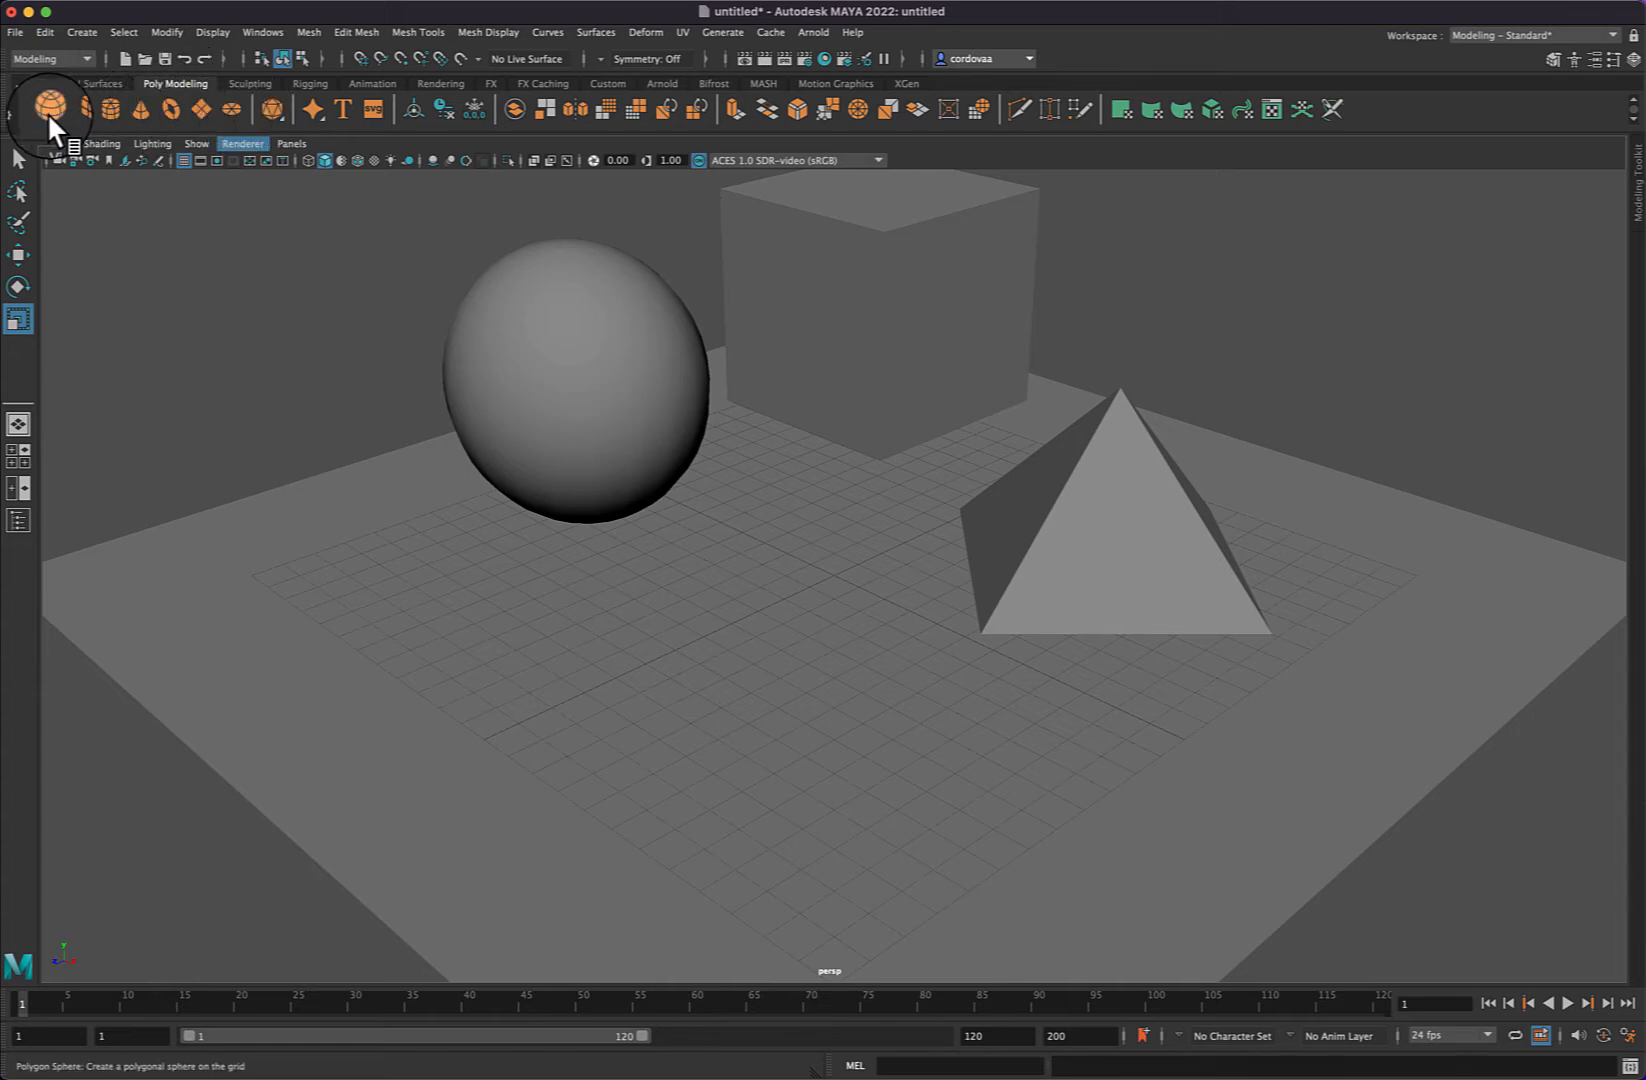
{"action": "left_click", "coordinate": [441, 83]}
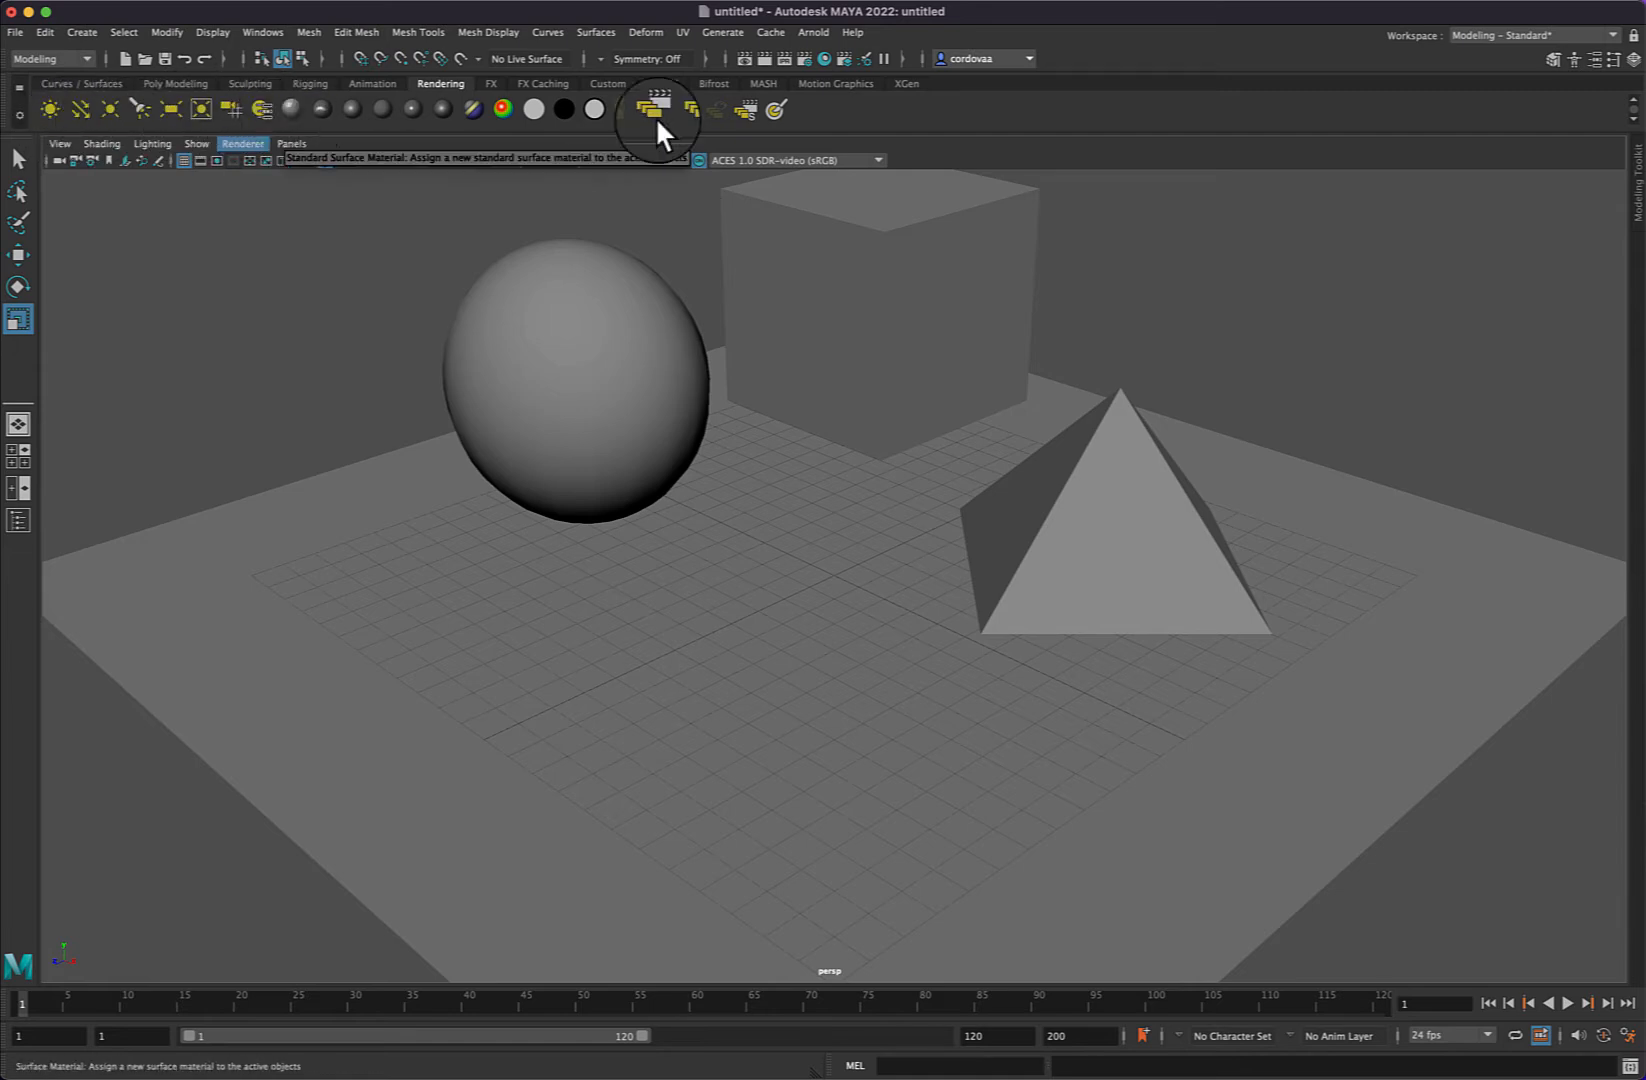
{"action": "left_click", "coordinate": [78, 31]}
{"action": "mouse_move", "coordinate": [123, 76]}
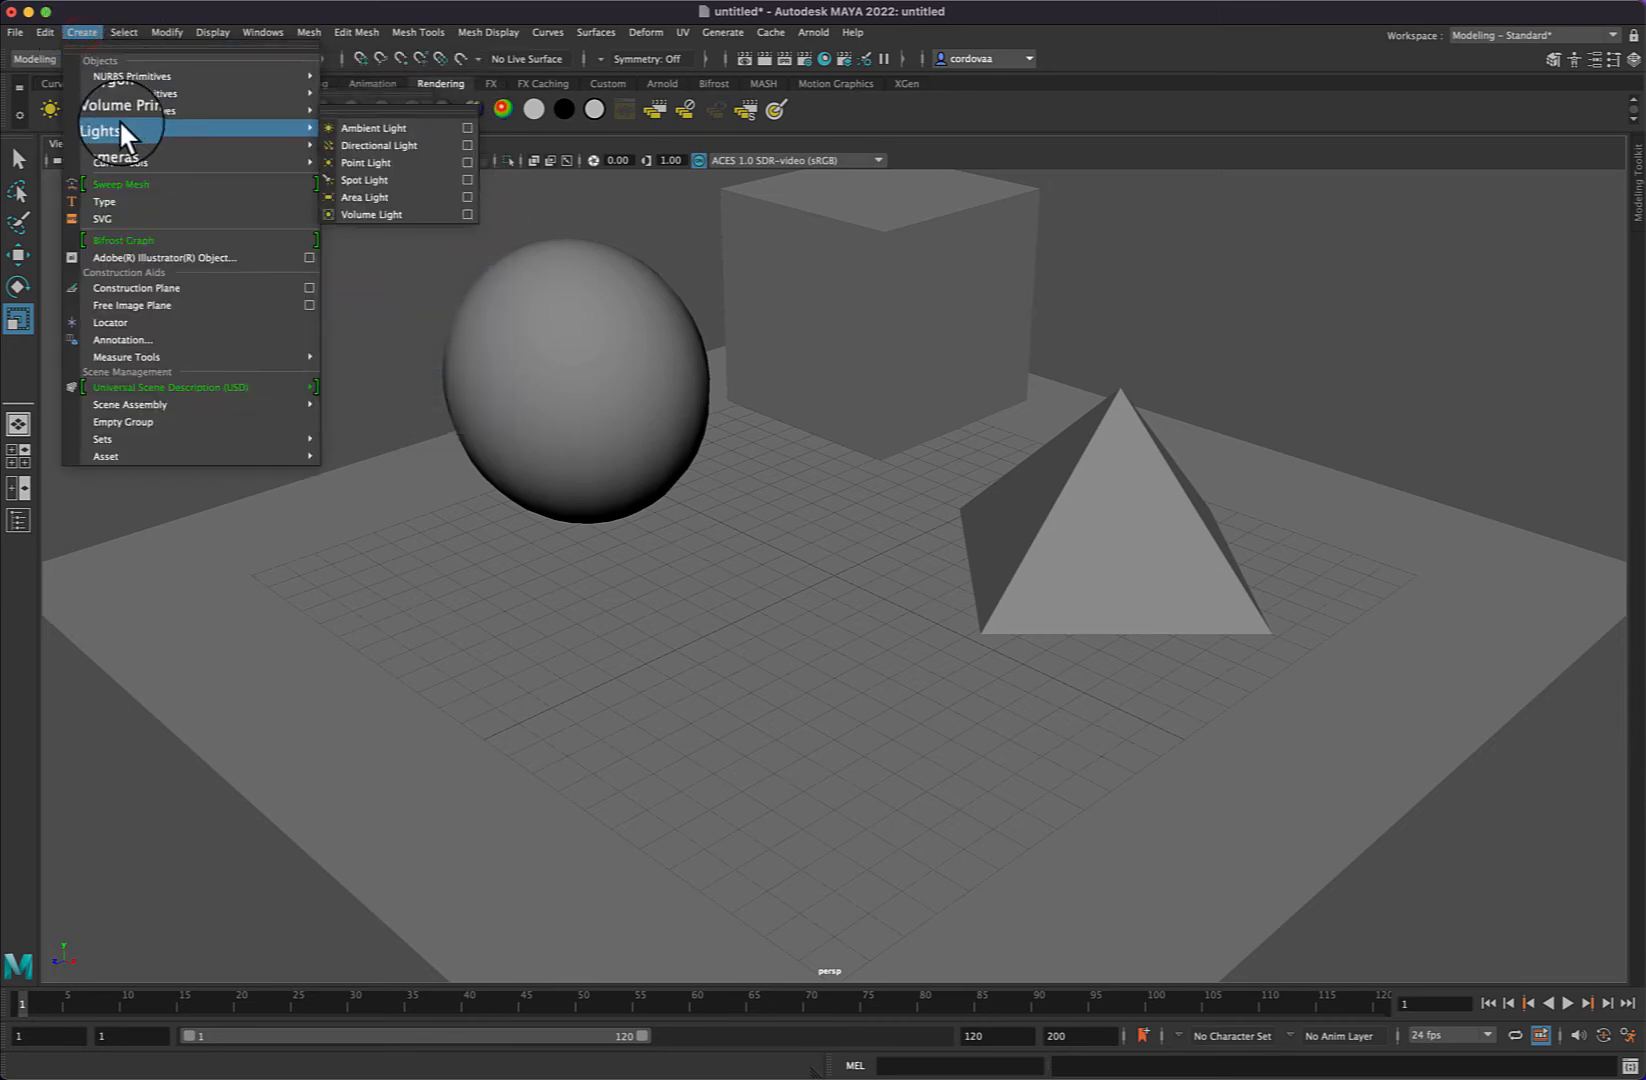
{"action": "left_click", "coordinate": [82, 30]}
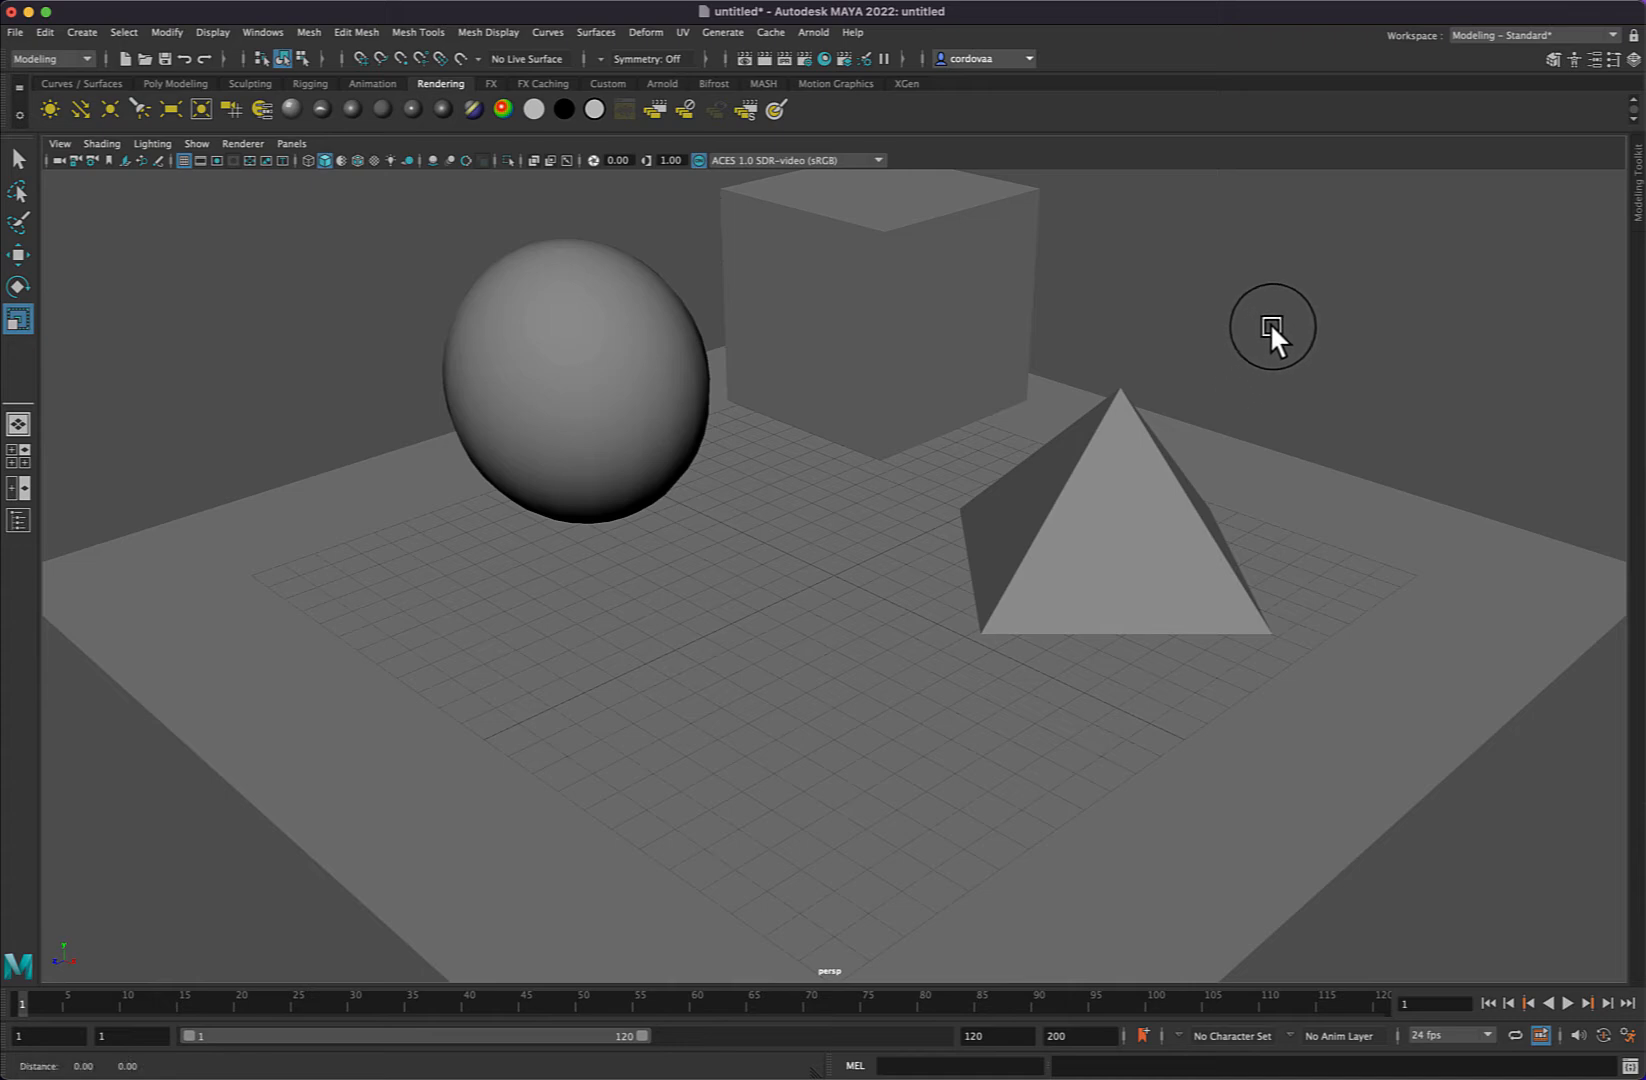
Detach the list of light types as a floating window and place it in the empty area beside the sphere.
{"action": "left_click_drag", "start_coordinate": [1269, 321], "coordinate": [1258, 442], "text": "alt"}
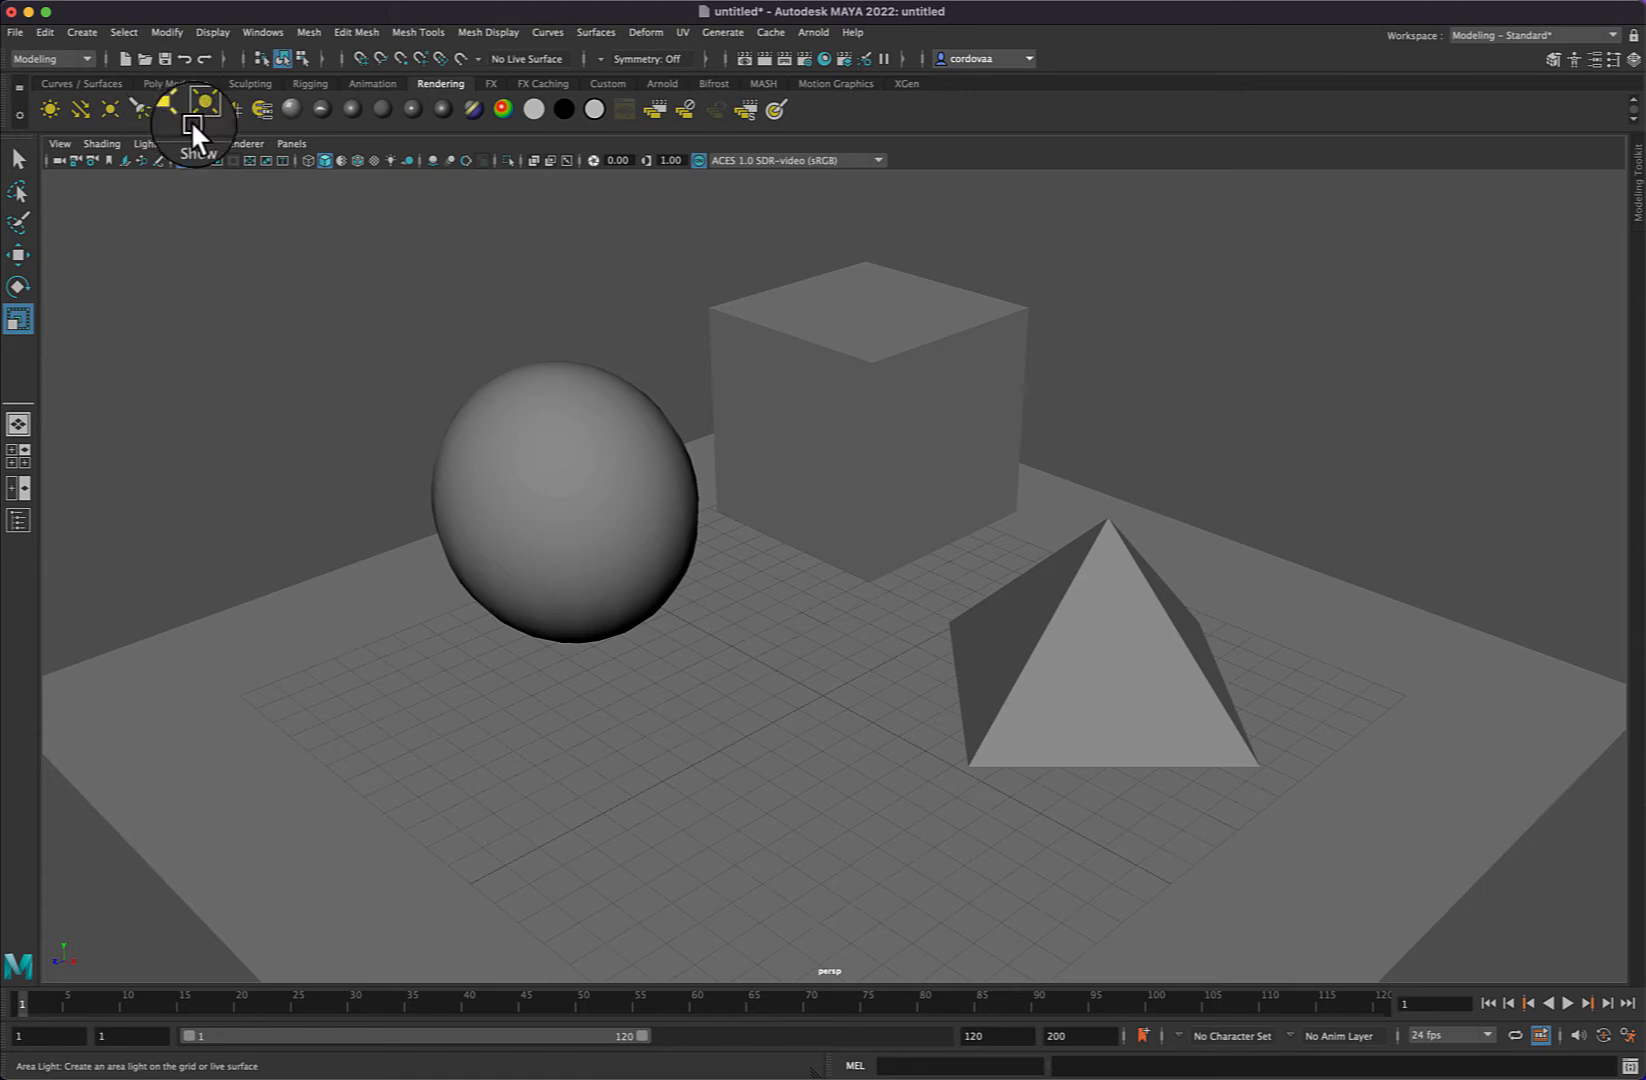
{"action": "left_click", "coordinate": [125, 31]}
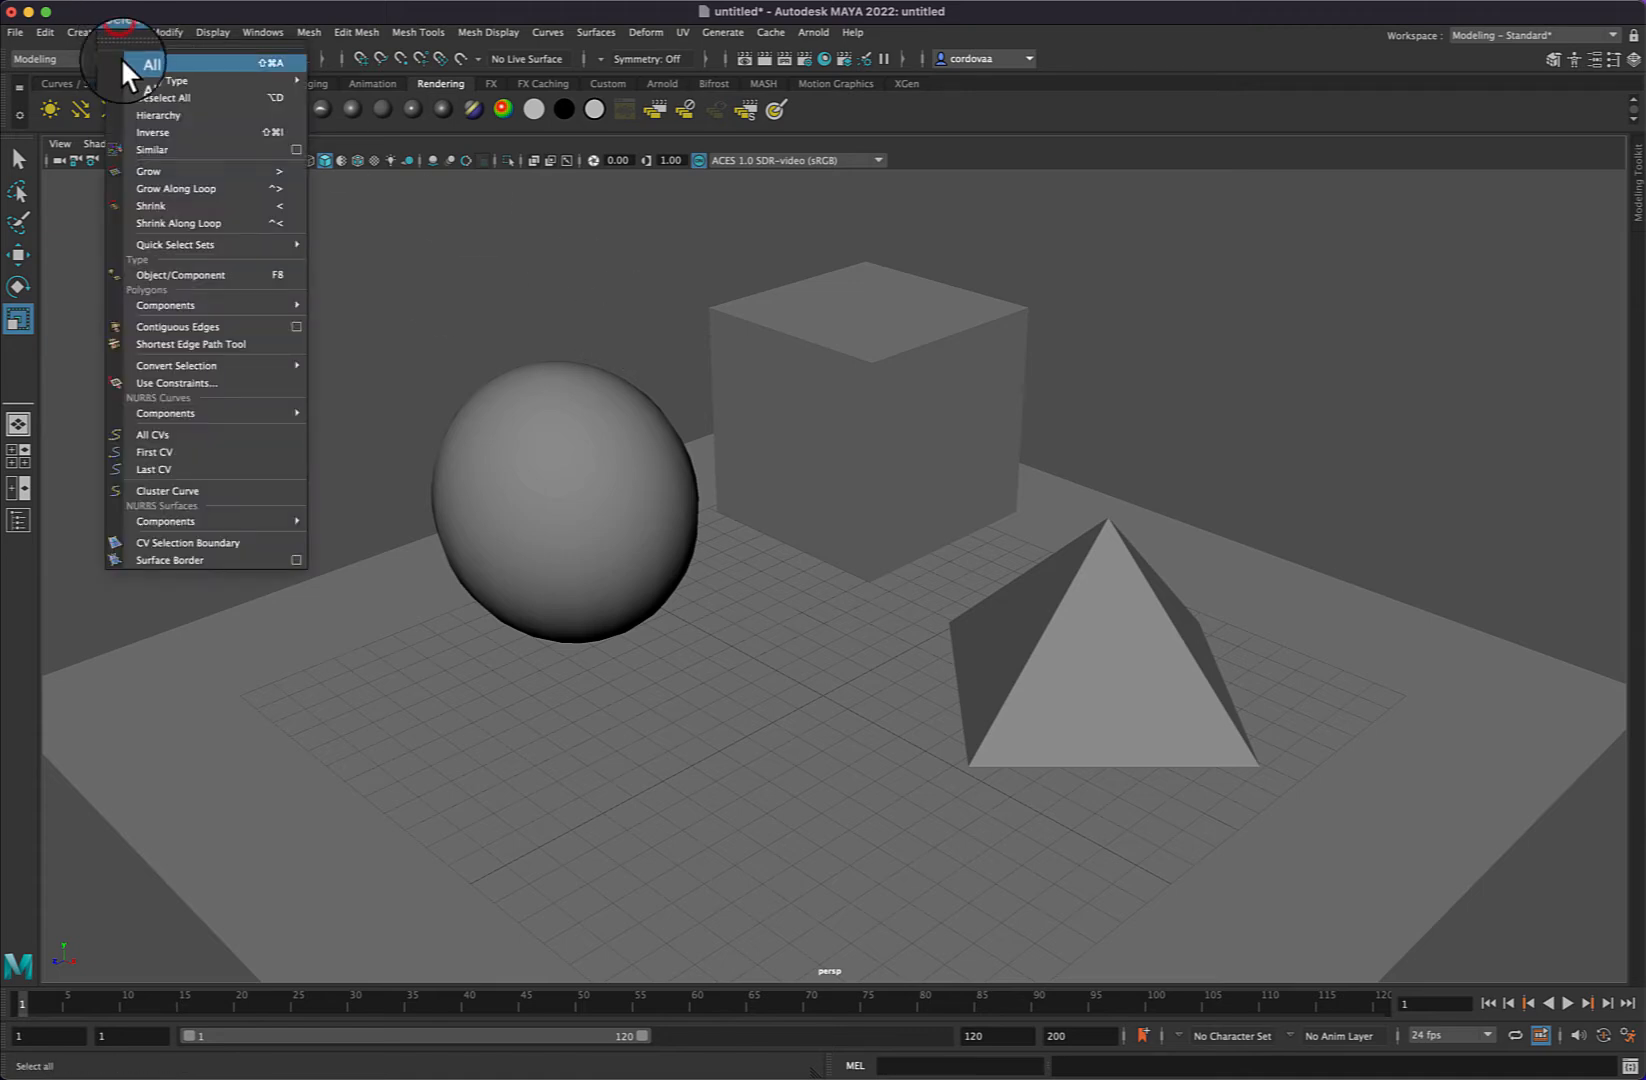
{"action": "left_click", "coordinate": [84, 32]}
{"action": "mouse_move", "coordinate": [98, 128]}
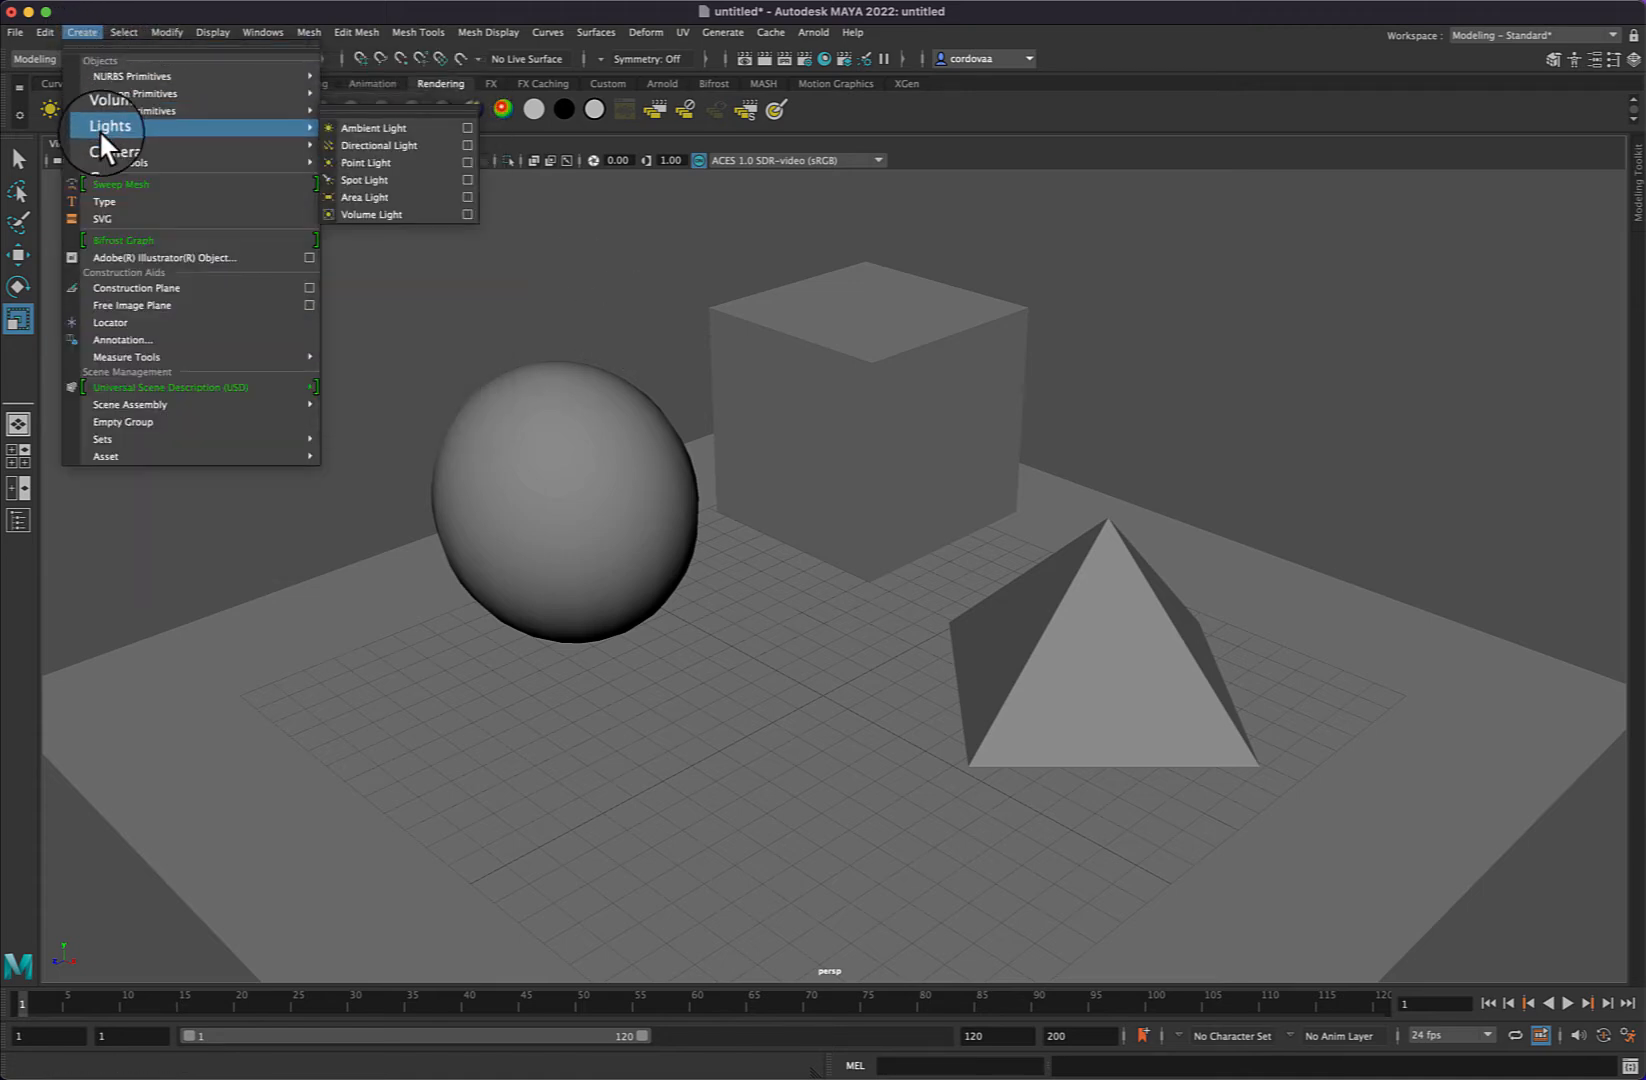
{"action": "left_click", "coordinate": [368, 114]}
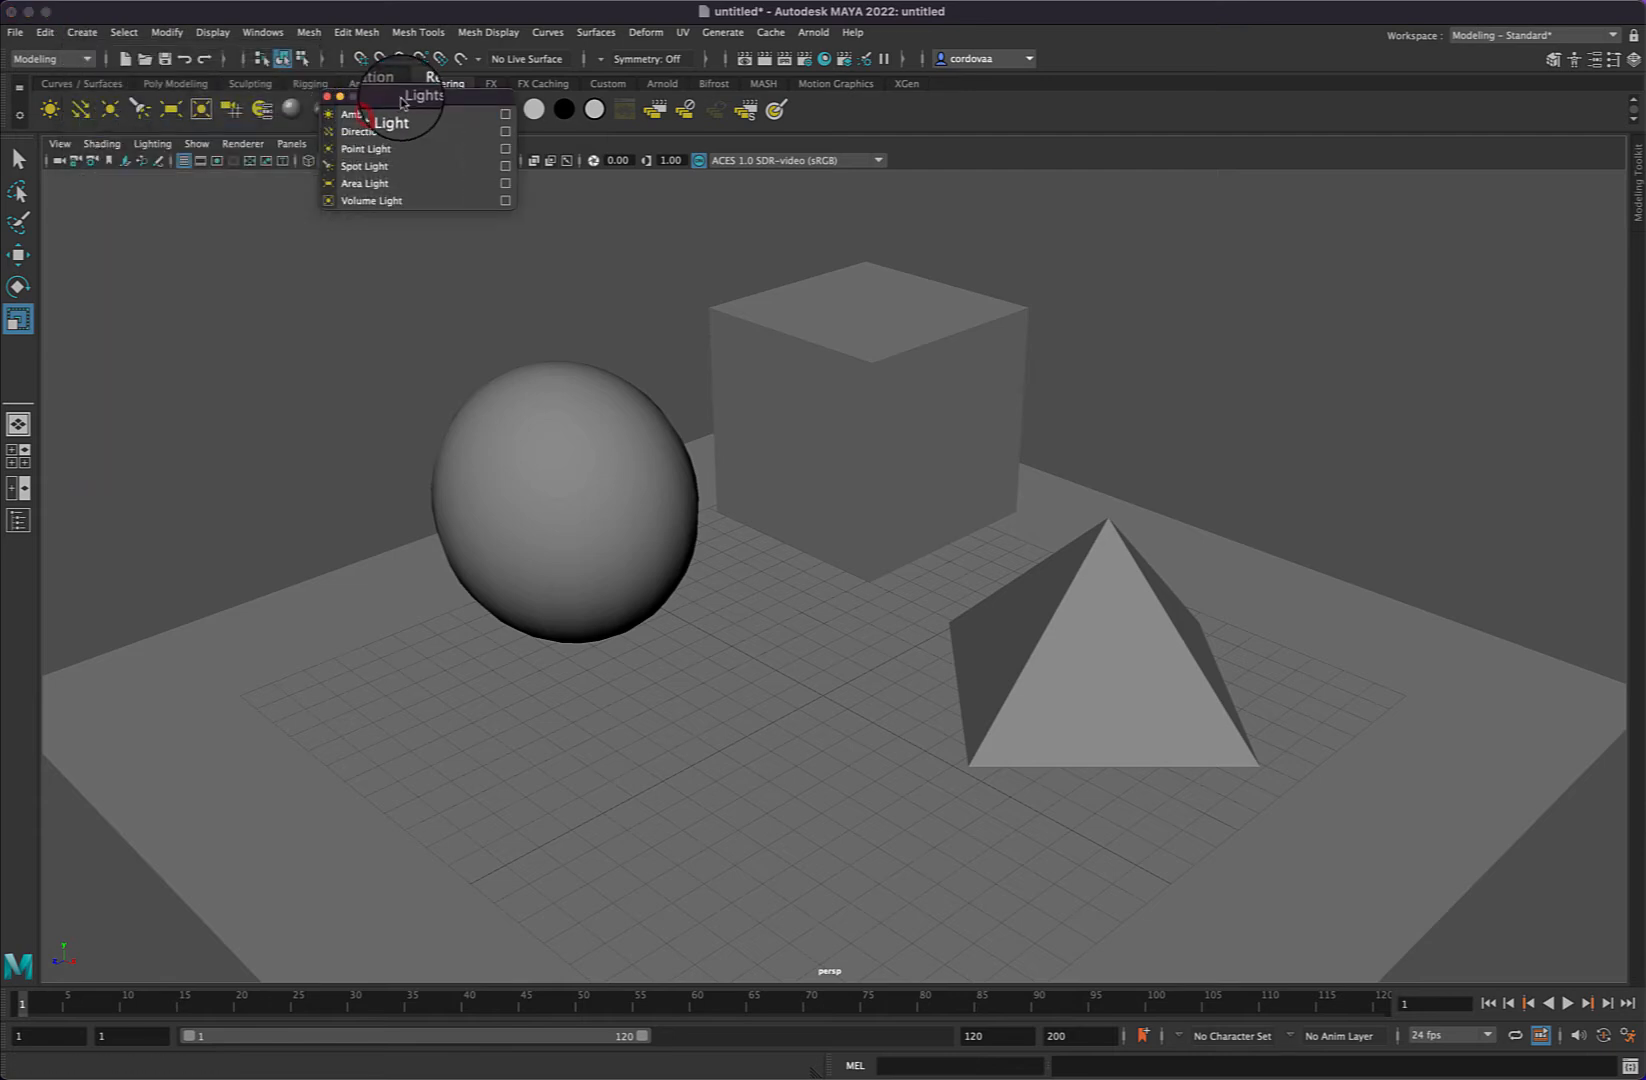
{"action": "left_click_drag", "start_coordinate": [405, 110], "coordinate": [127, 277]}
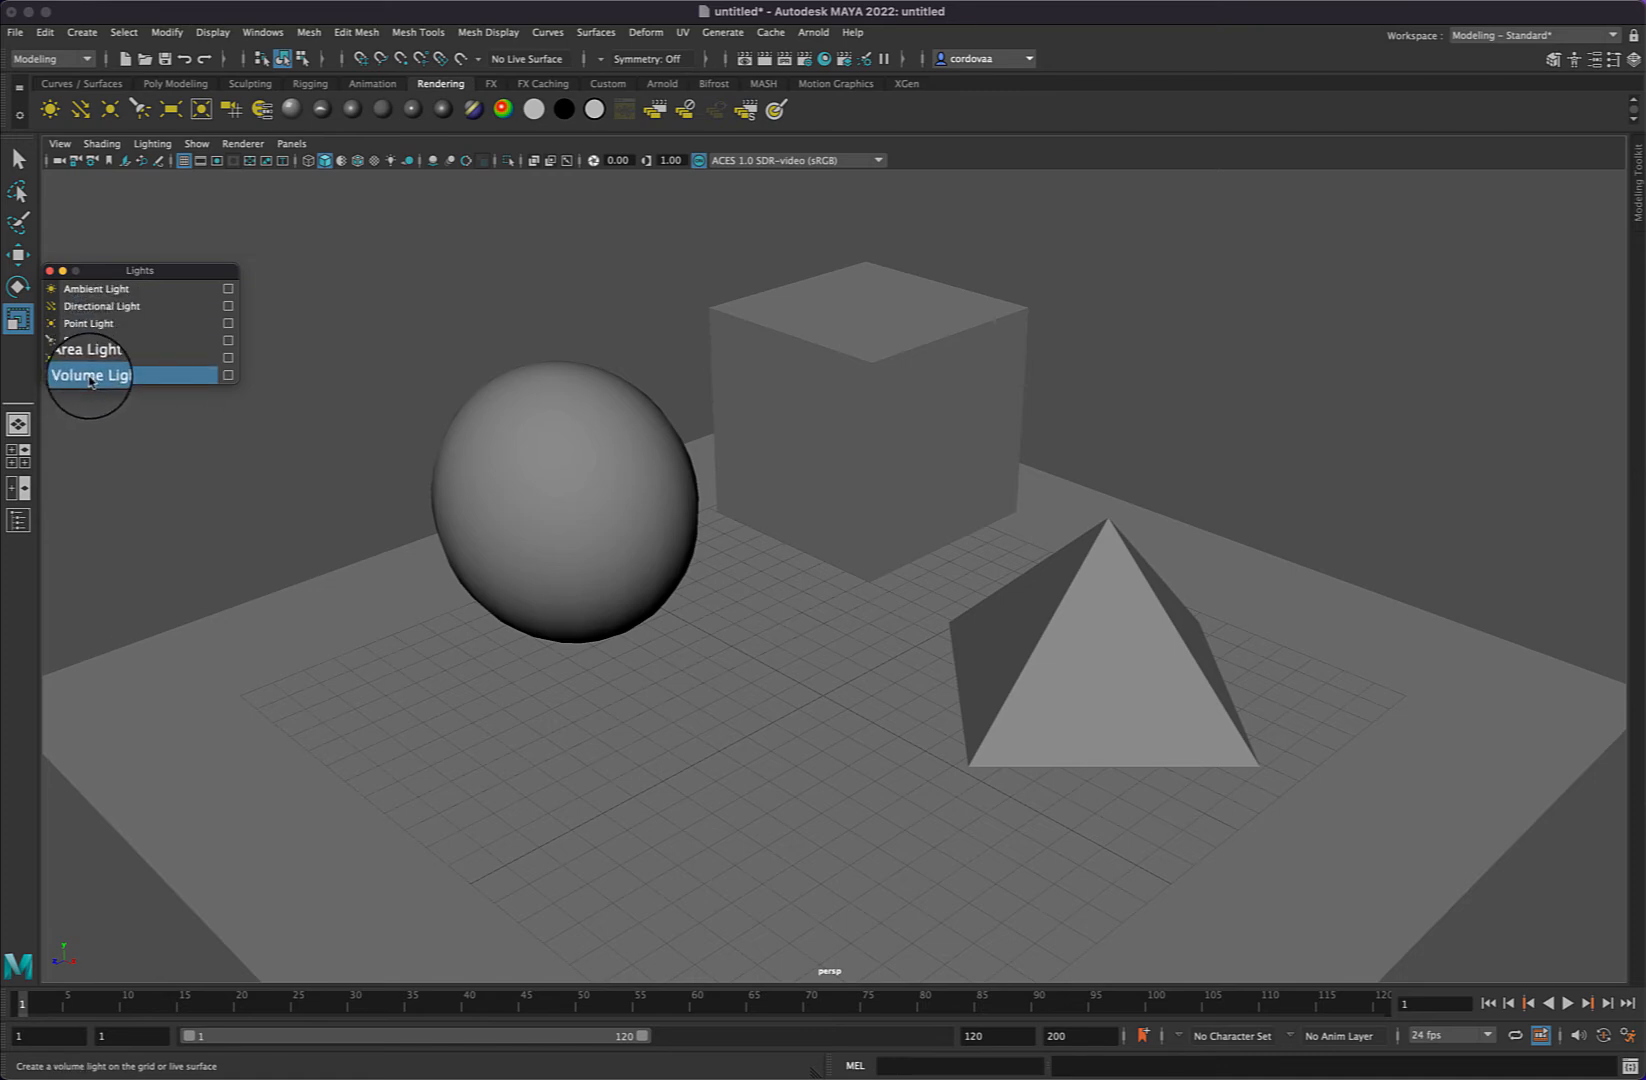
{"action": "left_click_drag", "start_coordinate": [141, 272], "coordinate": [154, 223]}
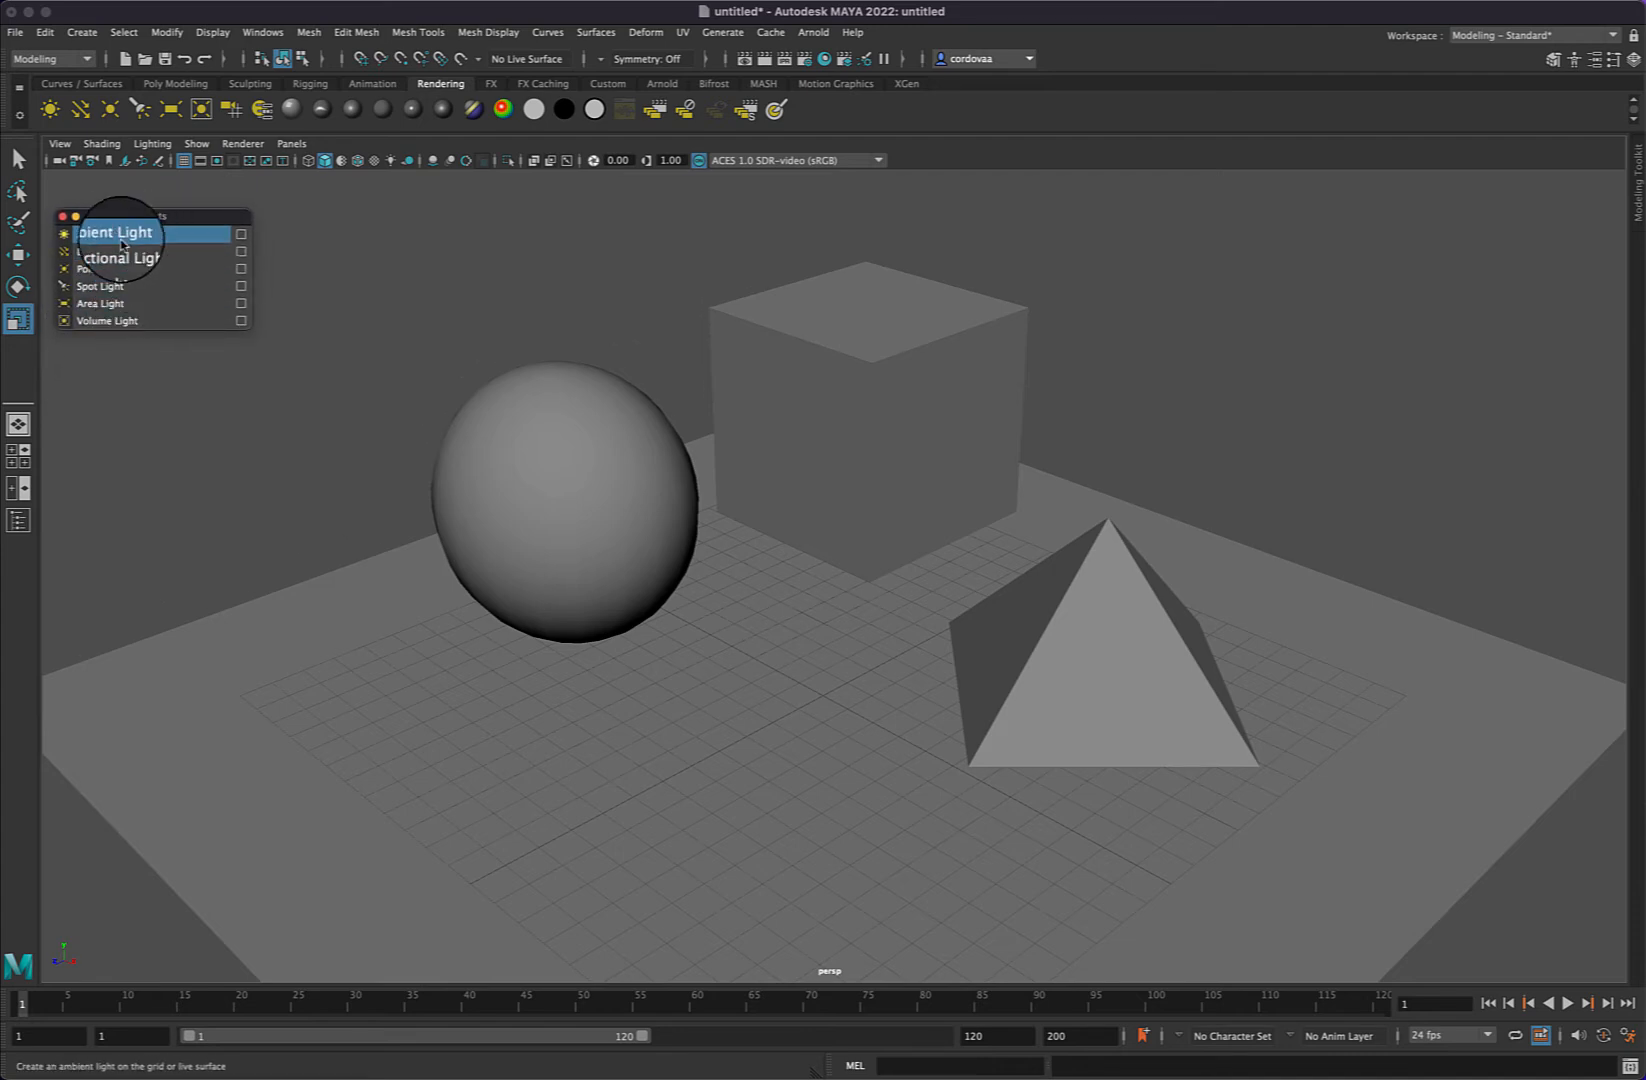
{"action": "left_click_drag", "start_coordinate": [174, 224], "coordinate": [221, 237]}
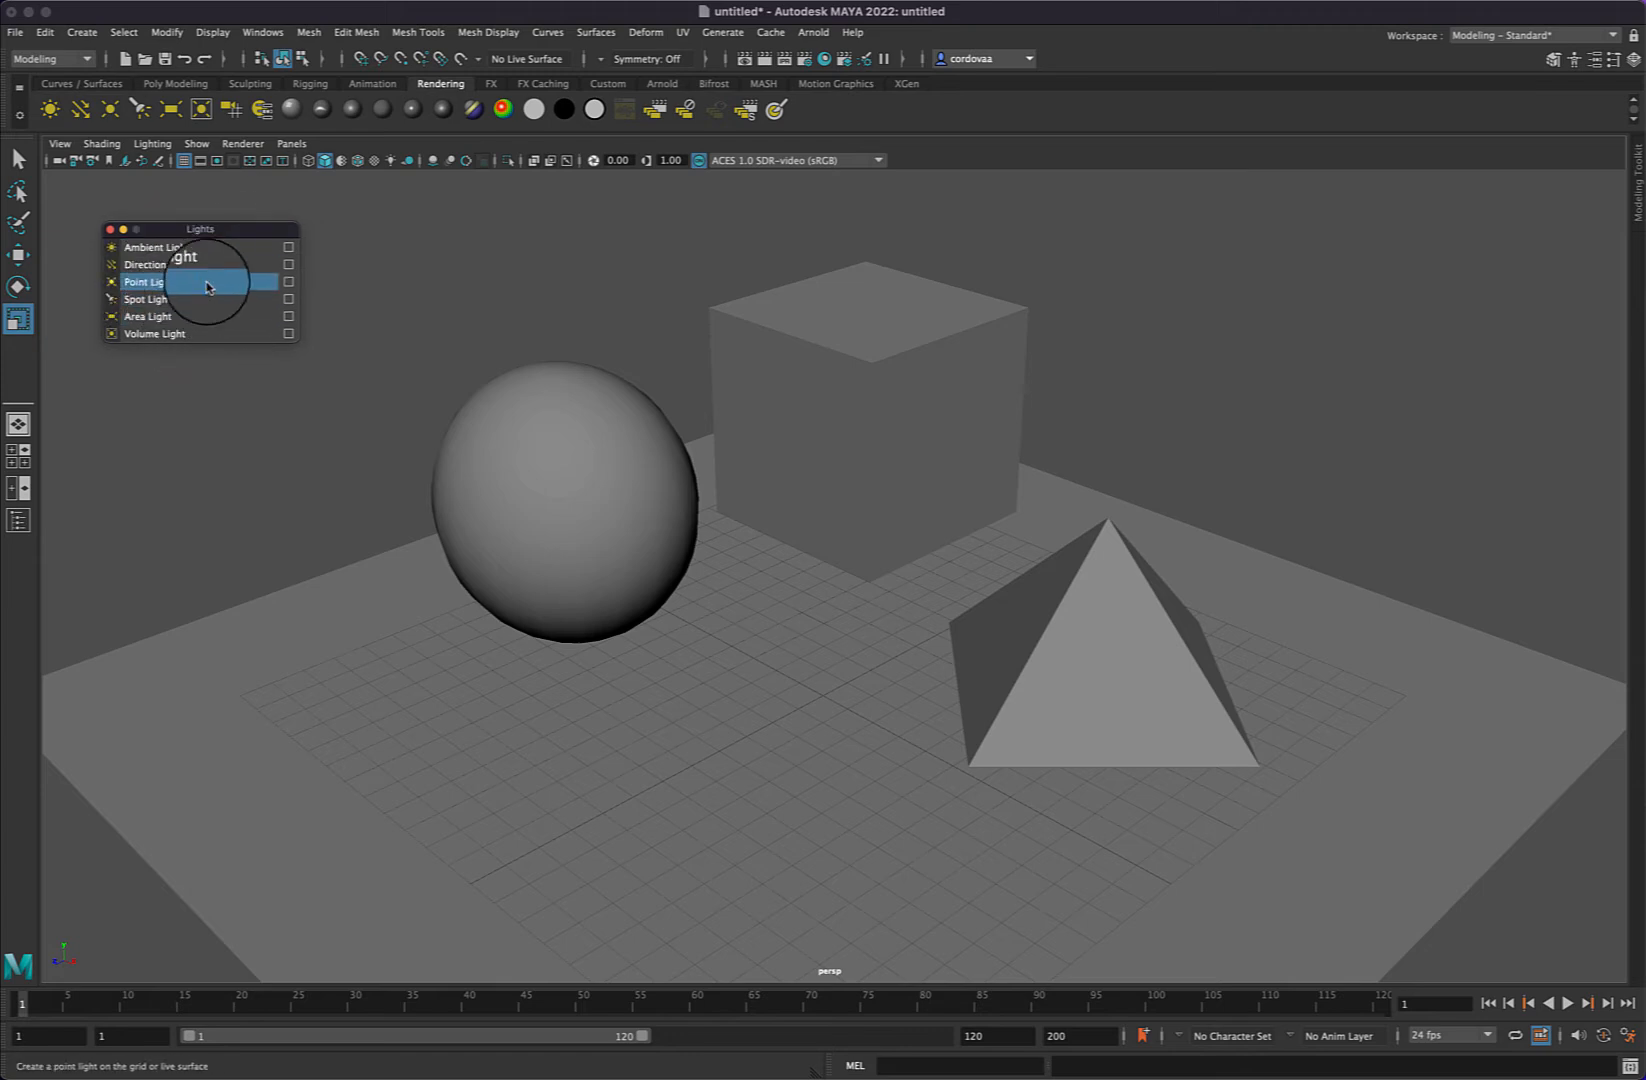
{"action": "left_click", "coordinate": [84, 35]}
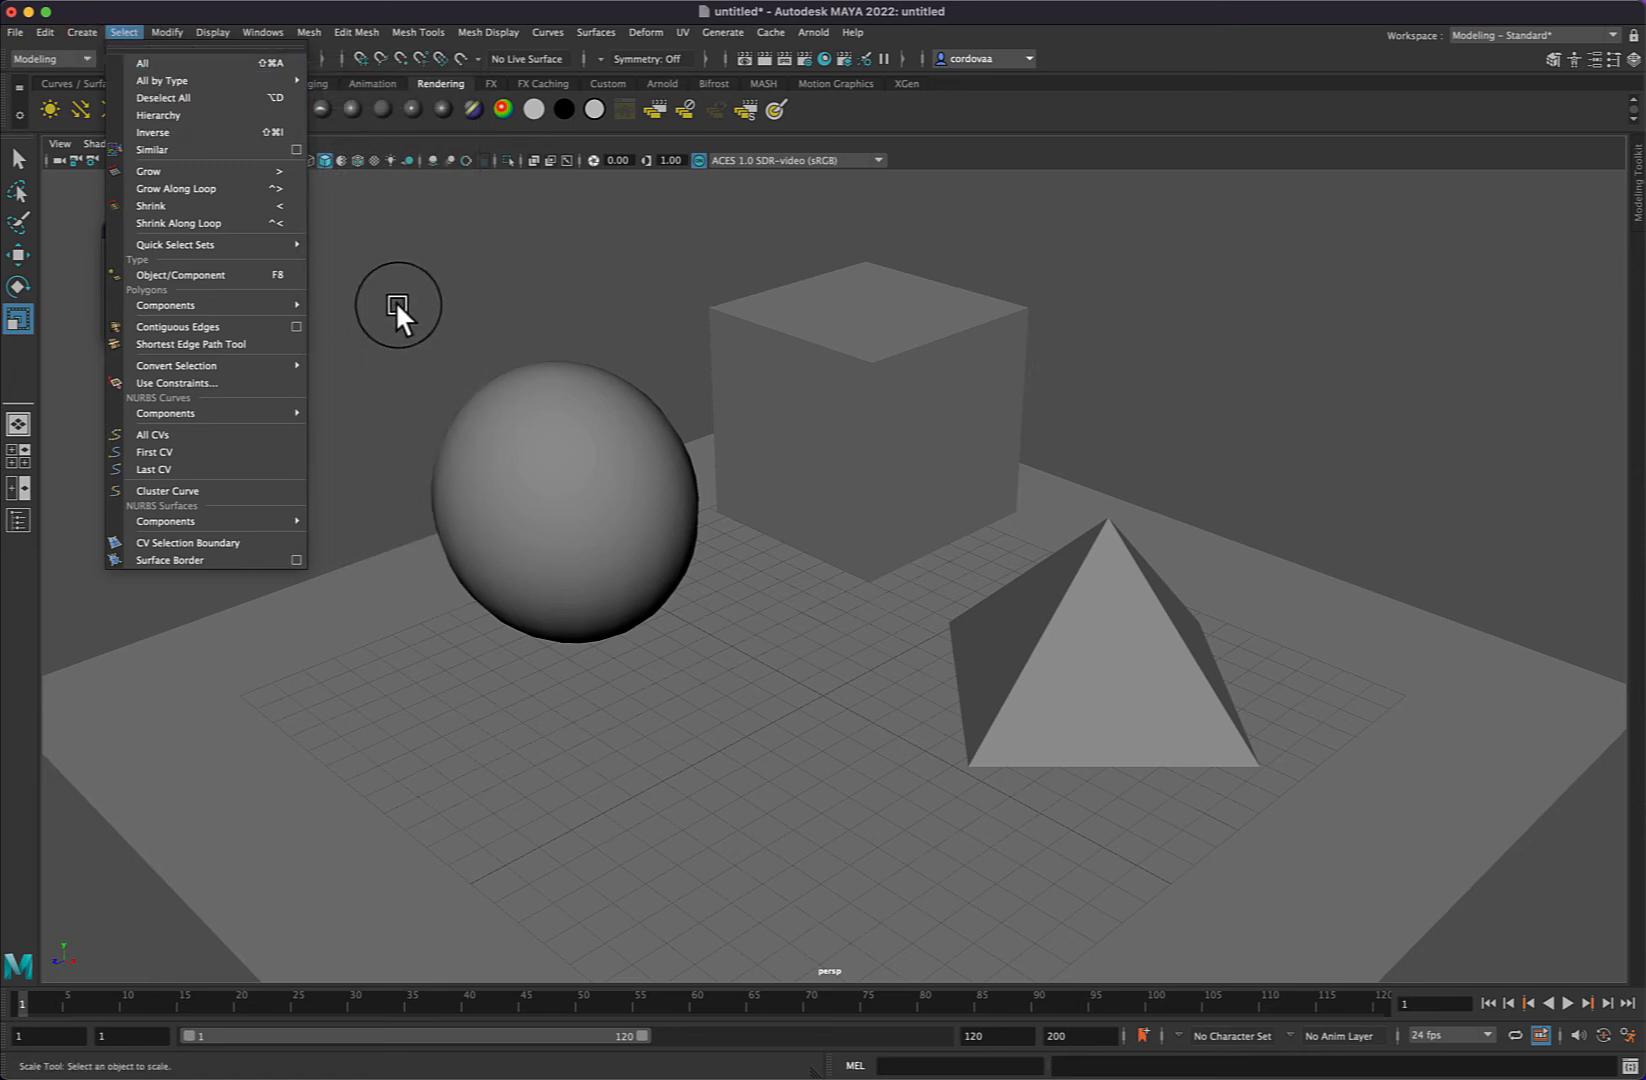
{"action": "left_click", "coordinate": [401, 301]}
{"action": "left_click", "coordinate": [207, 229]}
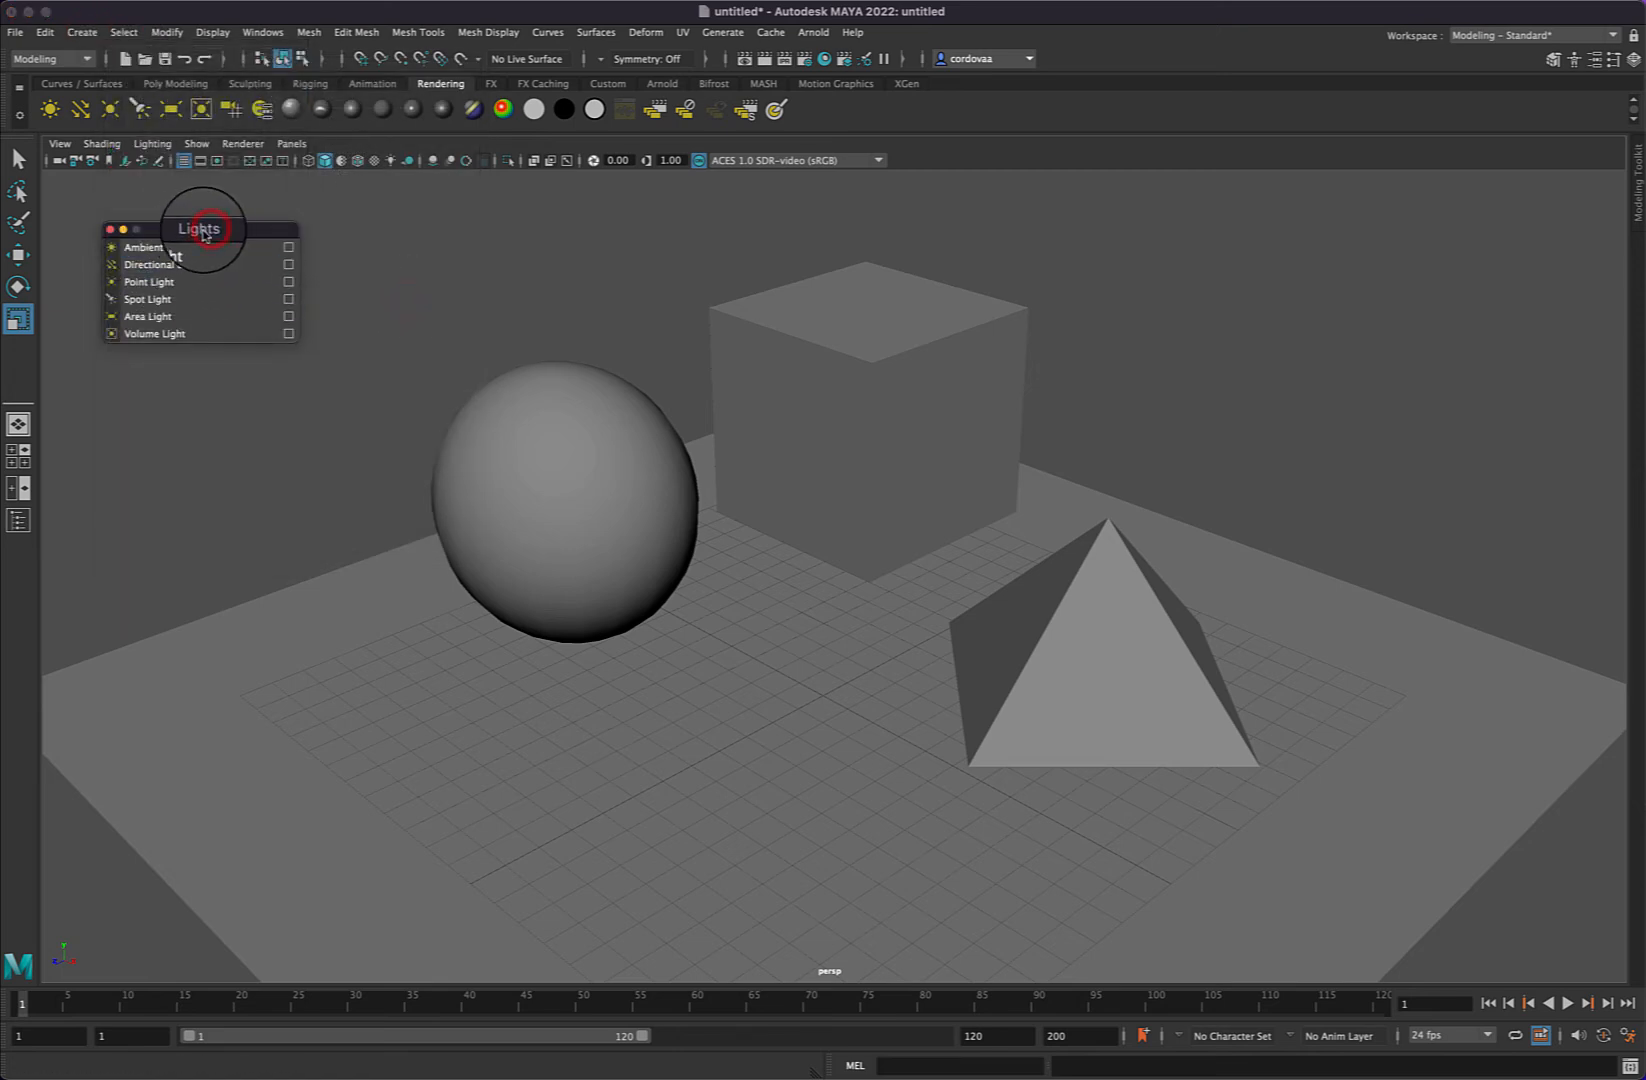
{"action": "mouse_move", "coordinate": [201, 233]}
{"action": "left_mouse_down"}
{"action": "mouse_move", "coordinate": [175, 212]}
{"action": "mouse_move", "coordinate": [200, 239]}
{"action": "mouse_move", "coordinate": [182, 239]}
{"action": "left_mouse_up"}
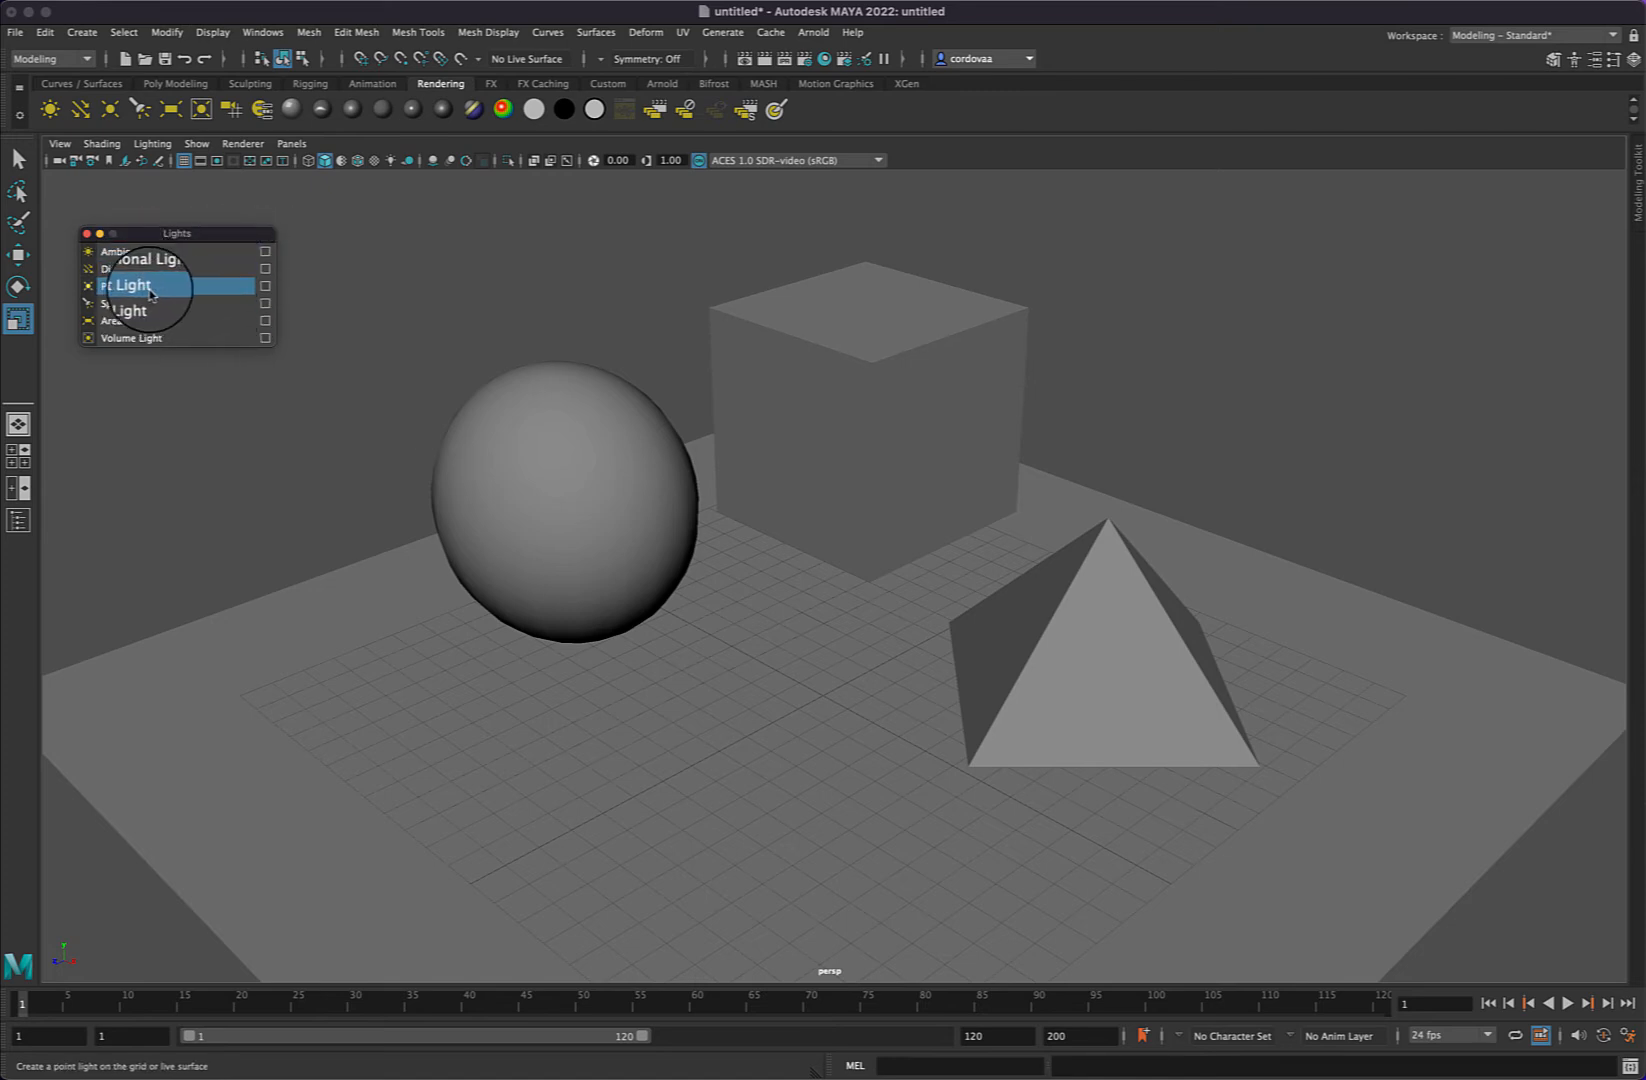
Create a spot light with the default options and move it forward and outward to the ground area beside the sphere.
{"action": "left_click", "coordinate": [265, 304]}
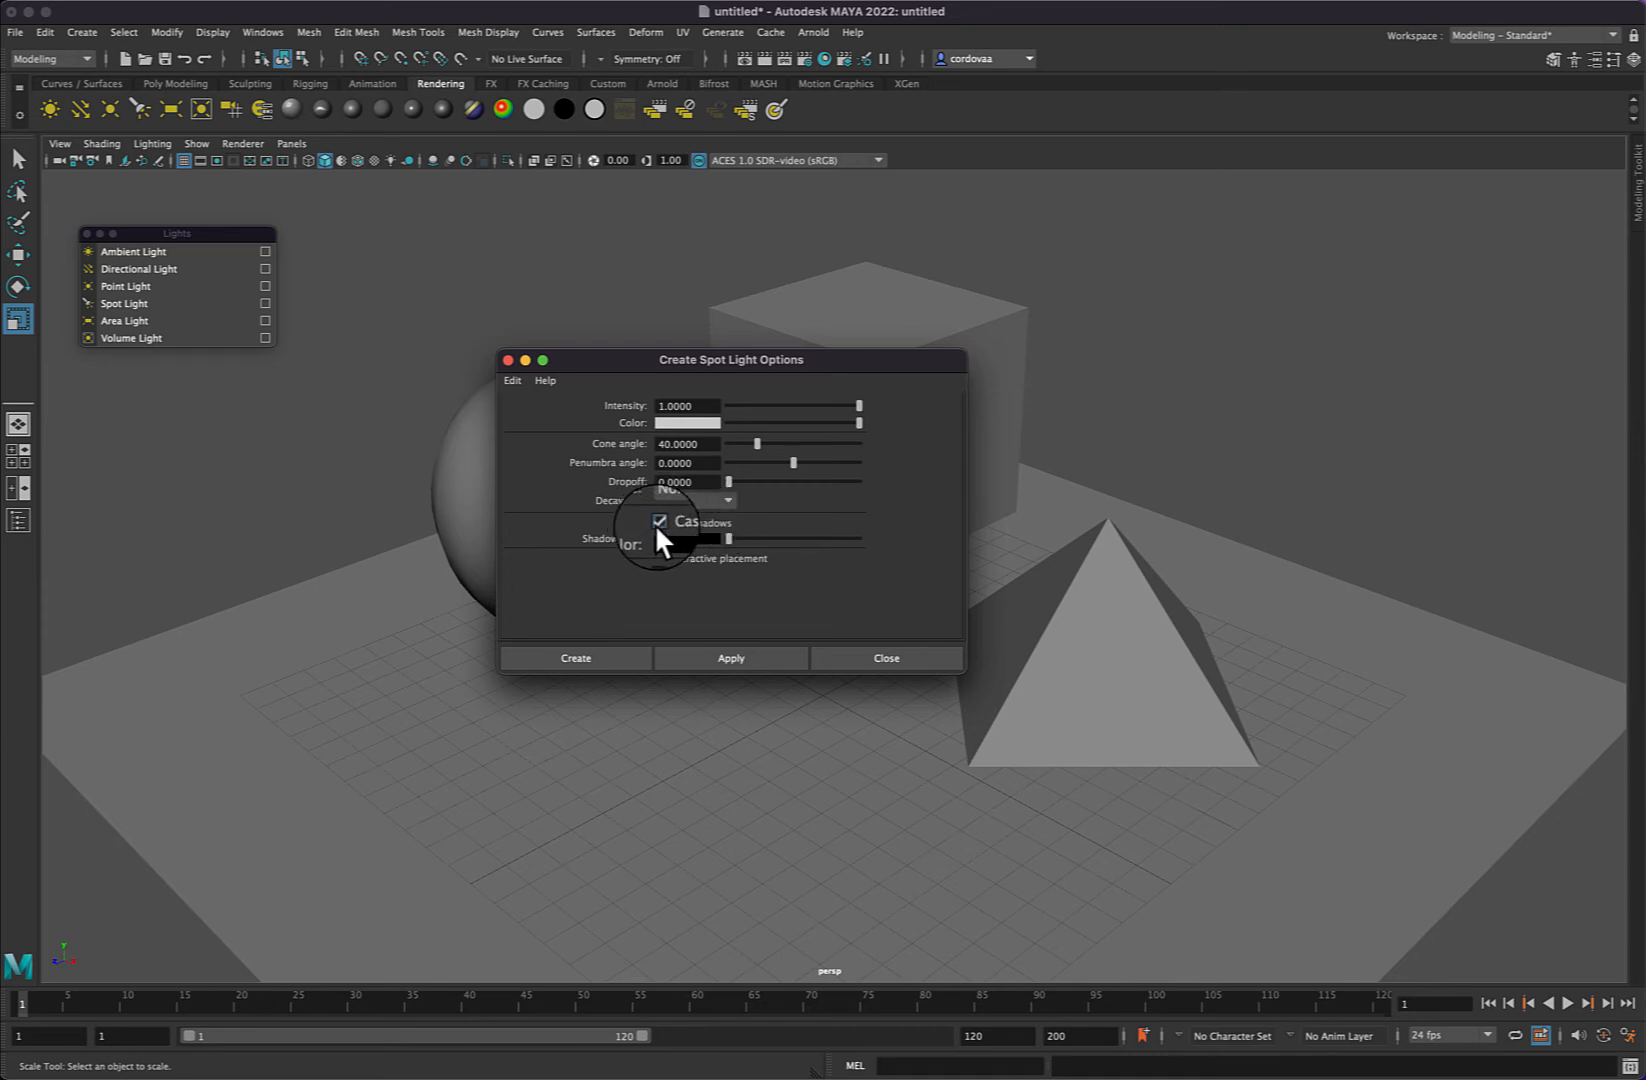
{"action": "left_click", "coordinate": [584, 657]}
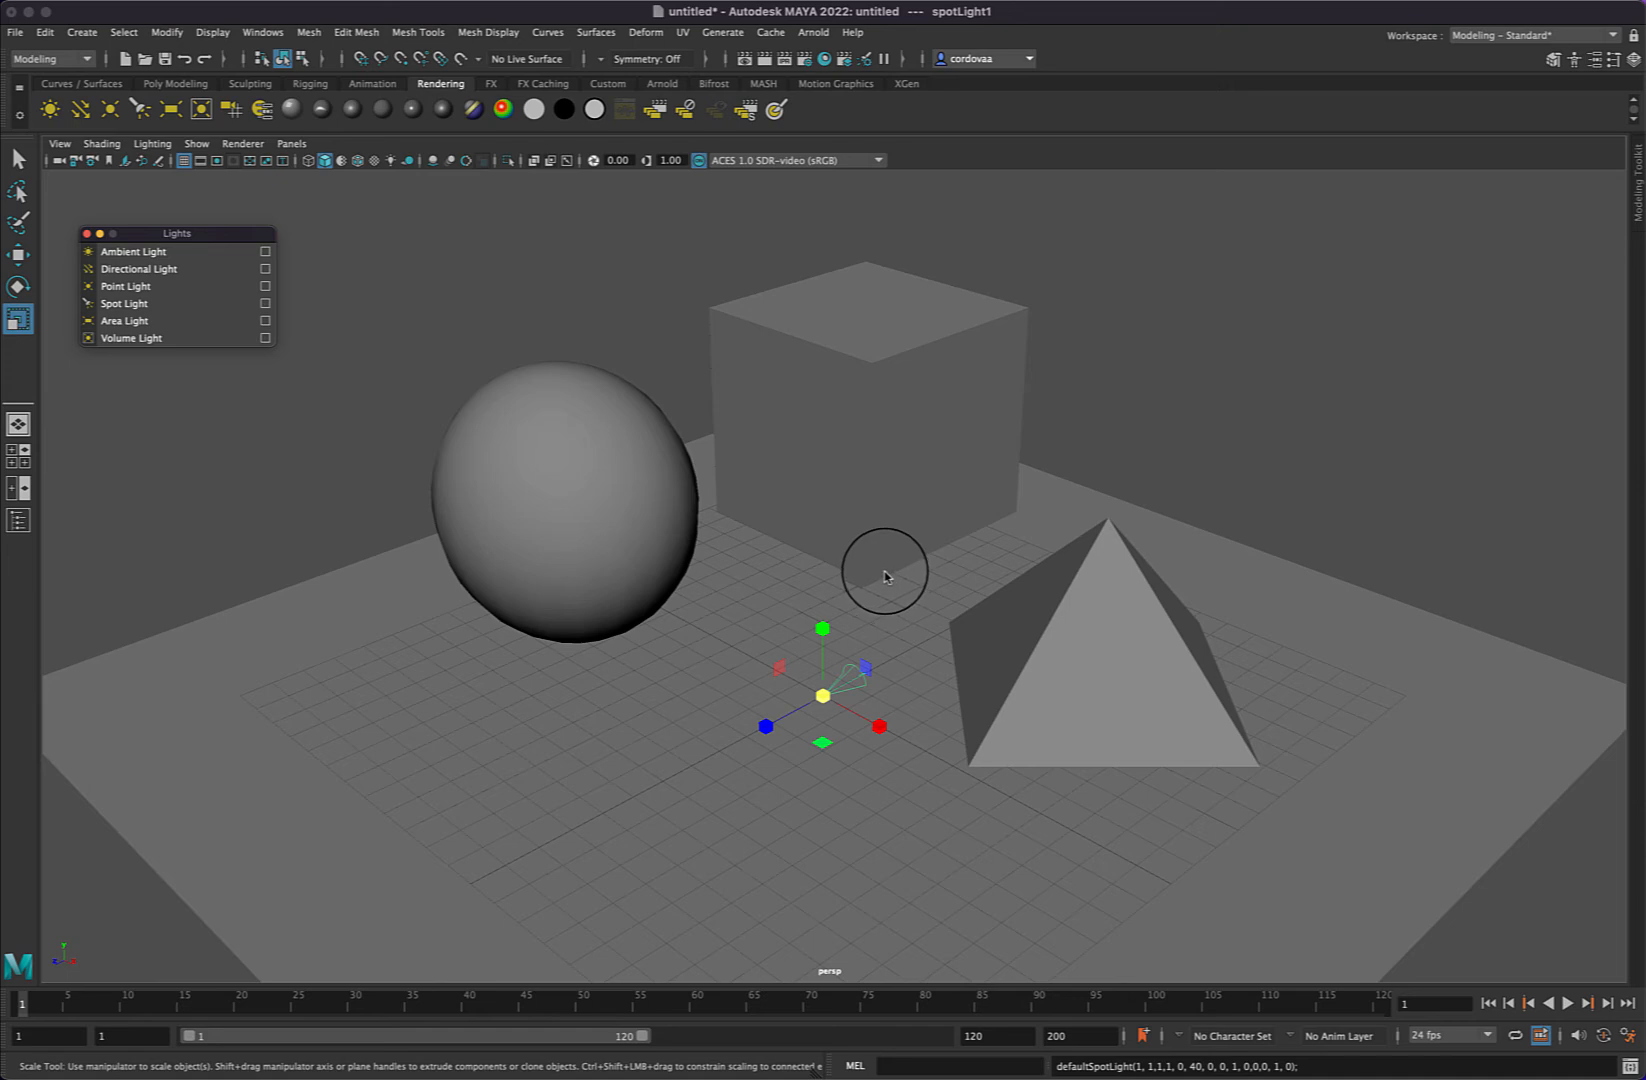
{"action": "key", "text": "w"}
{"action": "left_click_drag", "start_coordinate": [759, 728], "coordinate": [430, 916]}
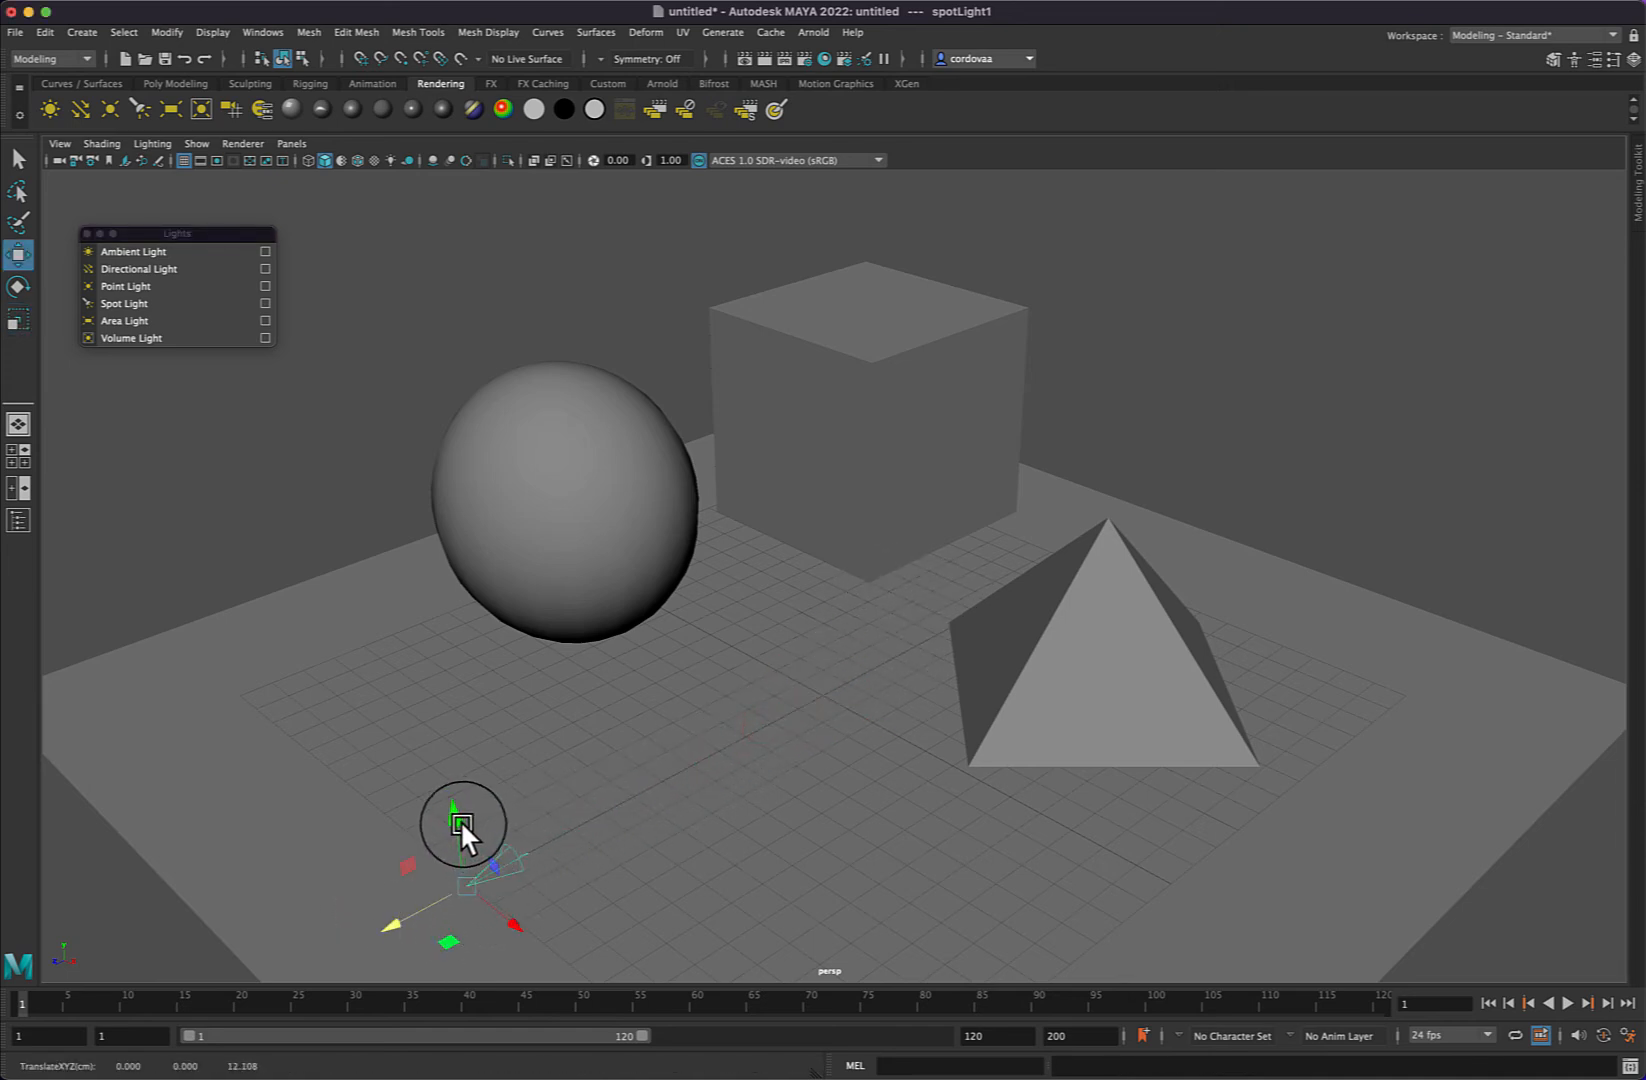
{"action": "left_click_drag", "start_coordinate": [460, 820], "coordinate": [384, 712]}
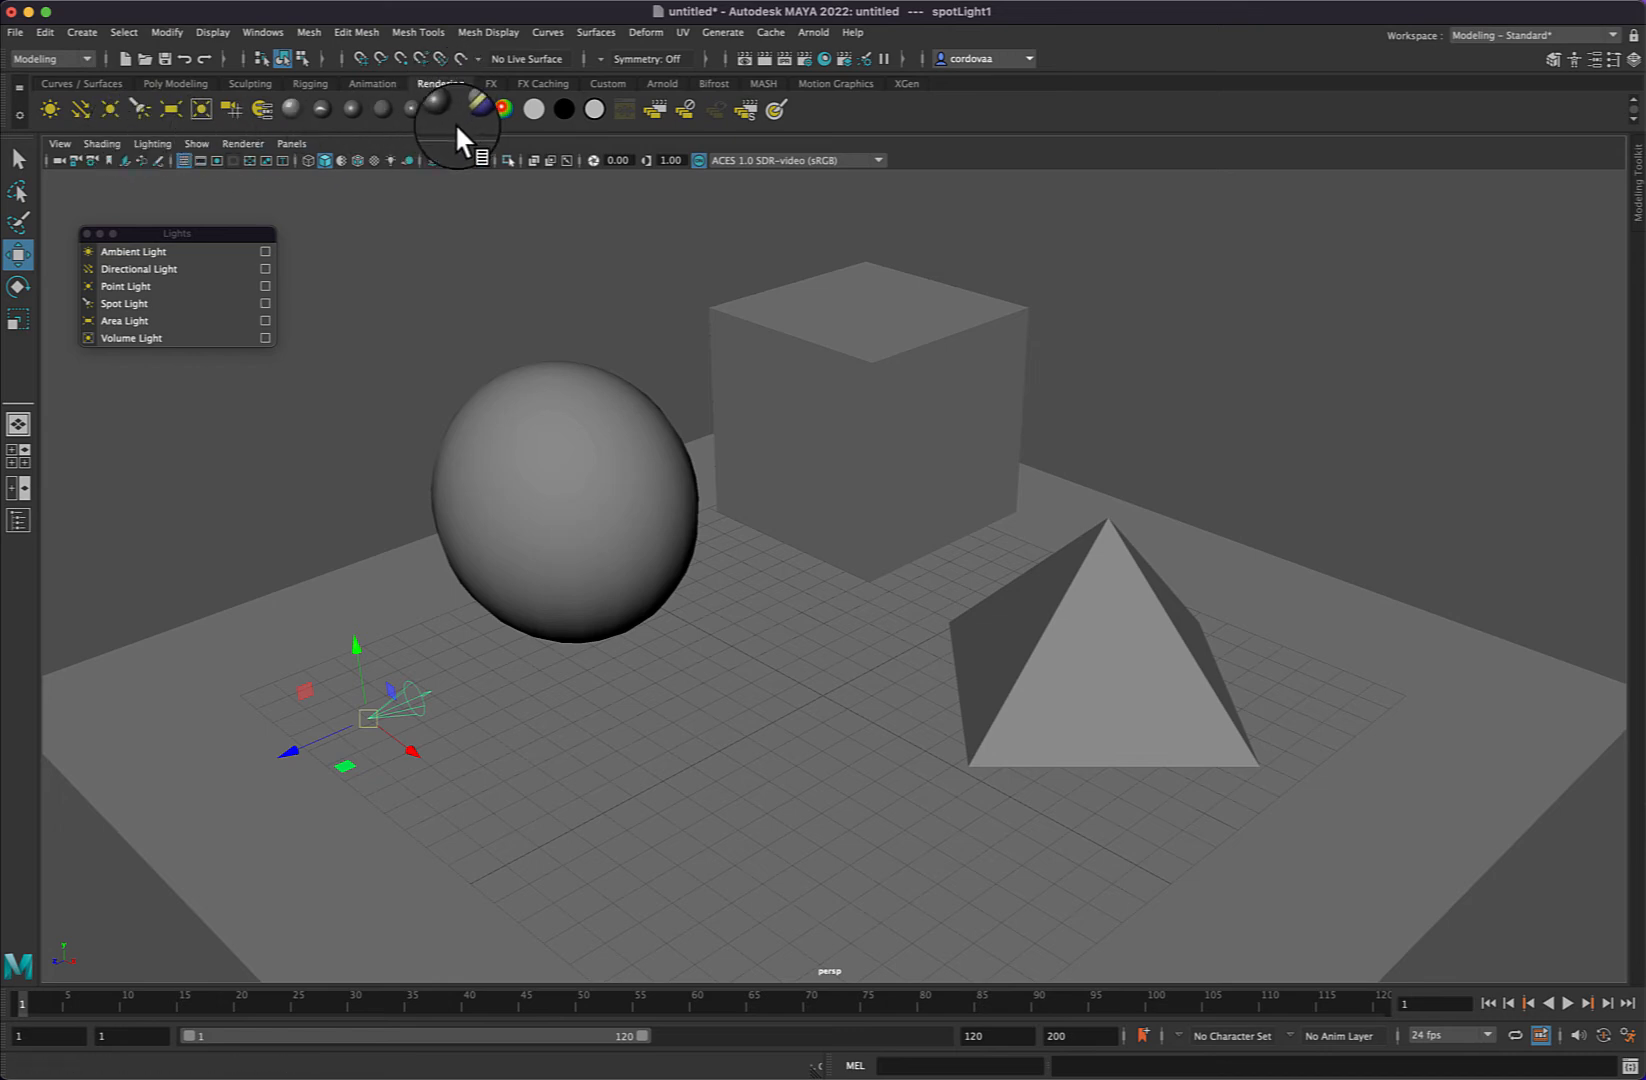
Close the floating lights list and set the viewport lighting to use all lights.
{"action": "left_click", "coordinate": [389, 158]}
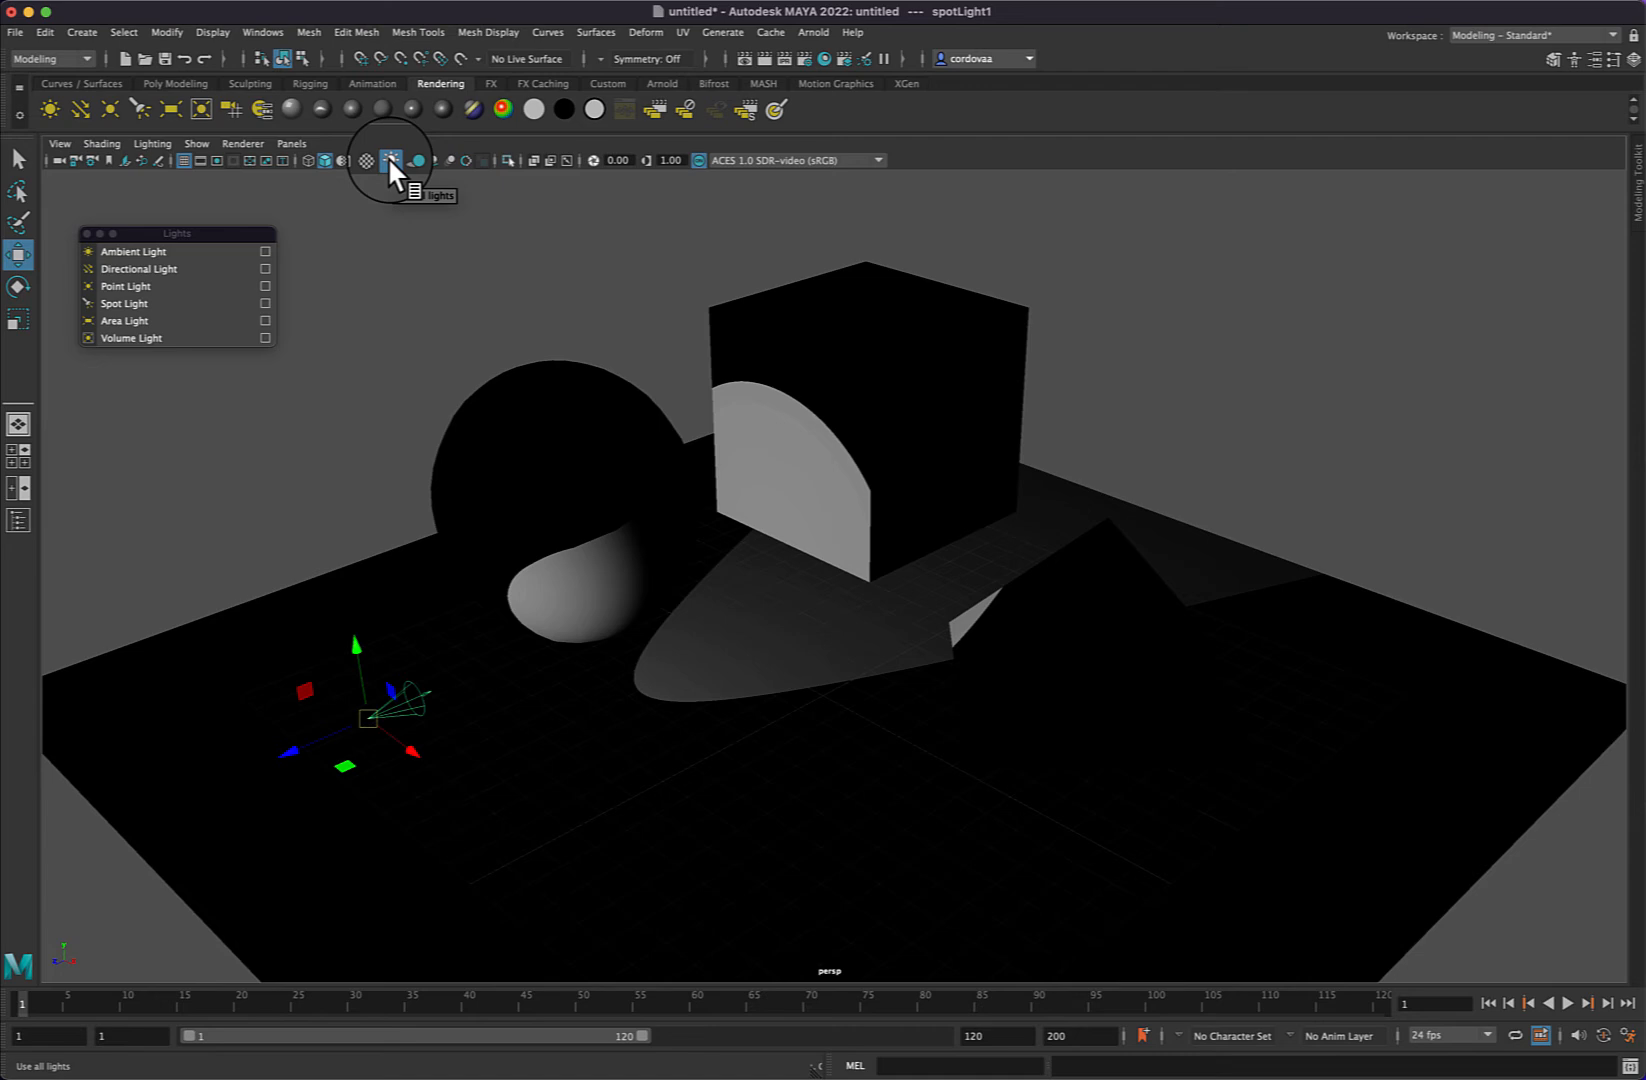
{"action": "left_click", "coordinate": [390, 160]}
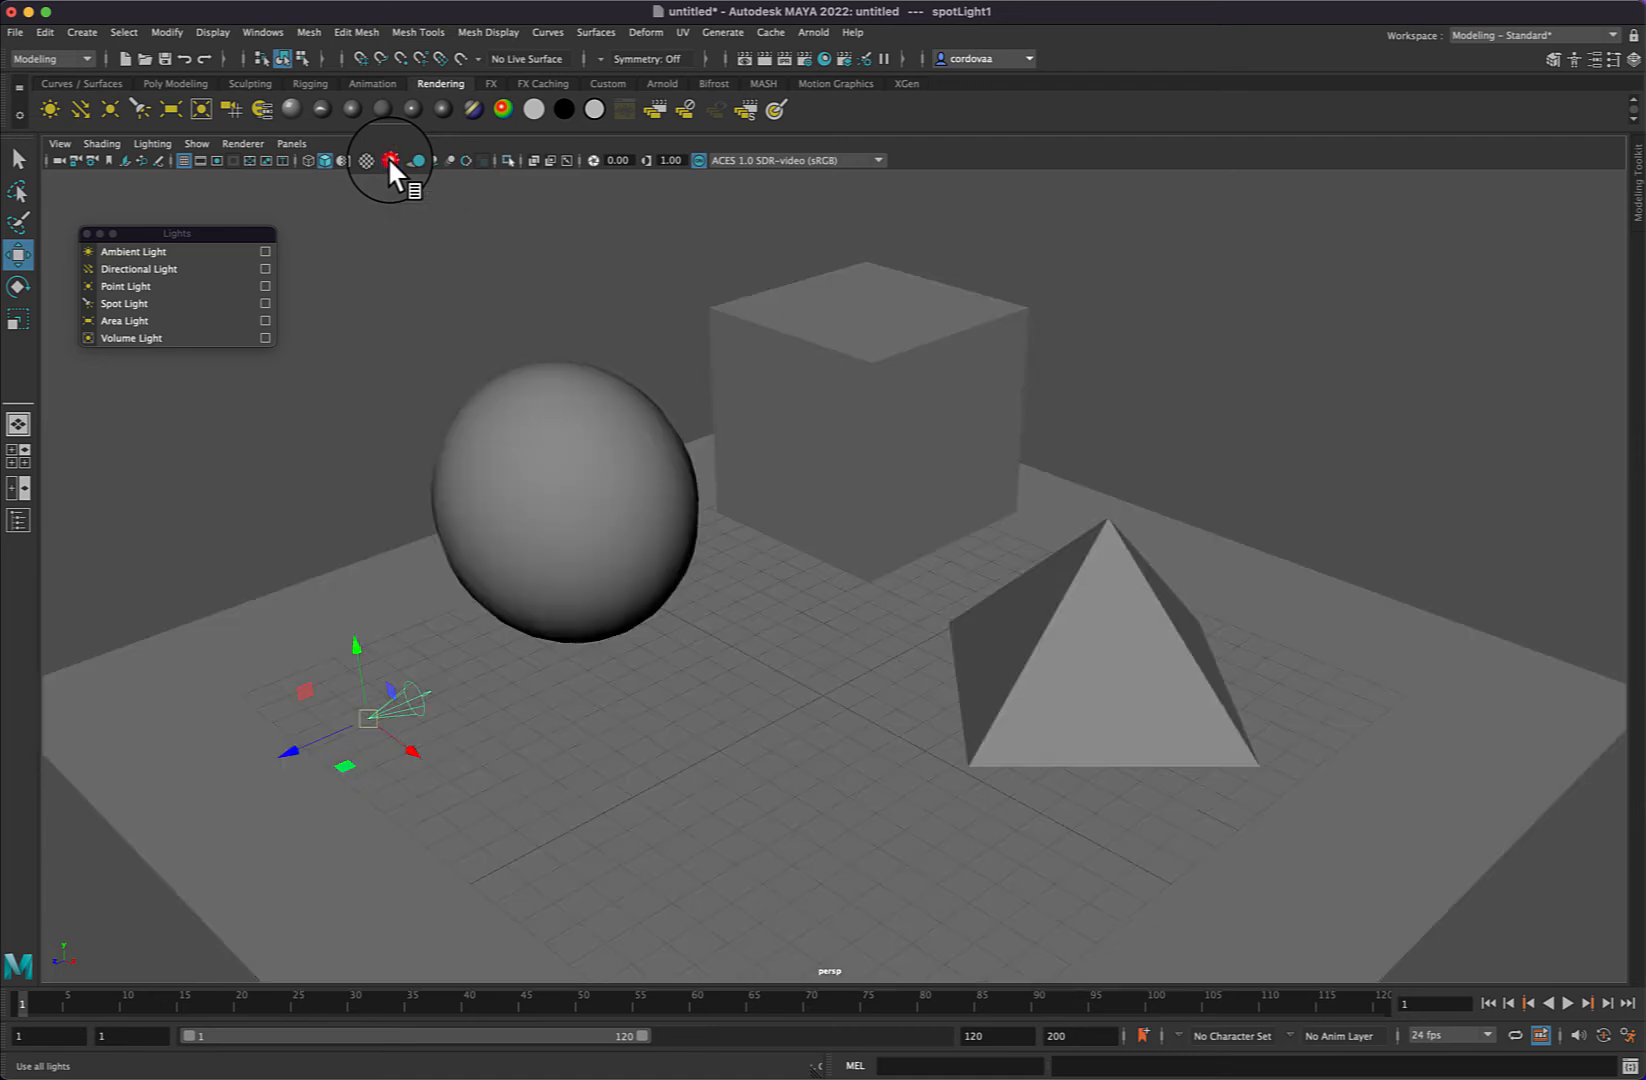
{"action": "left_click", "coordinate": [86, 234]}
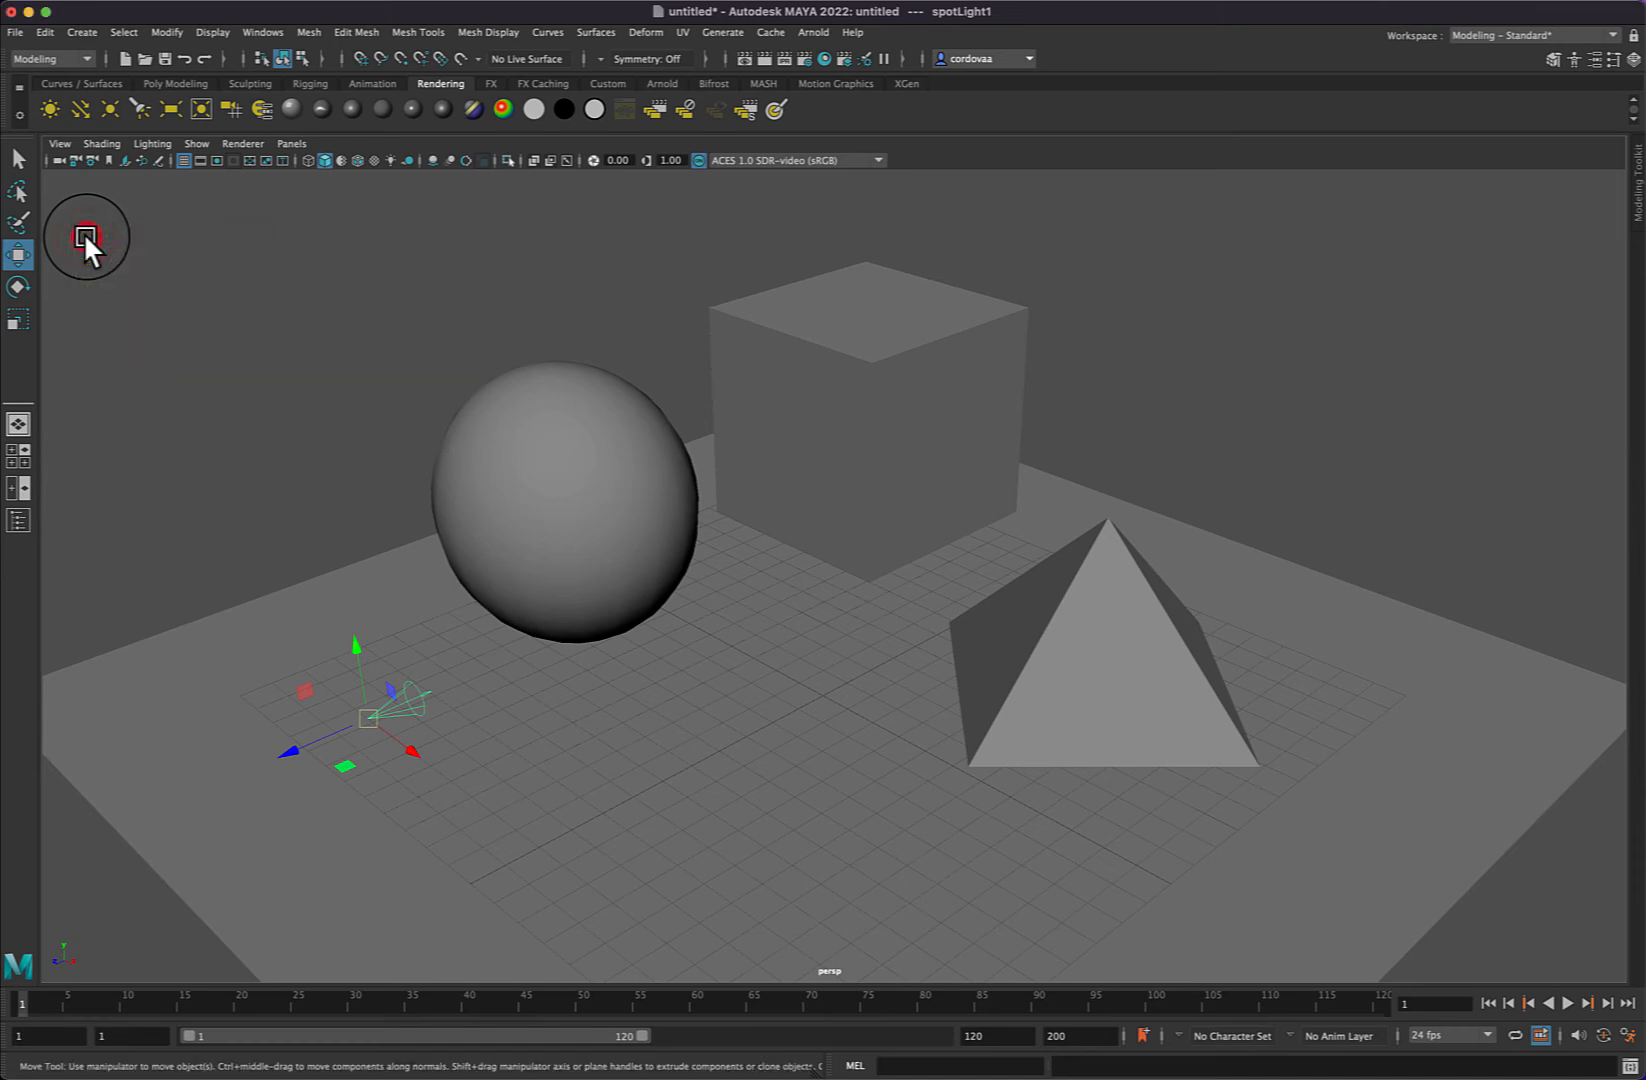
{"action": "left_click", "coordinate": [150, 145]}
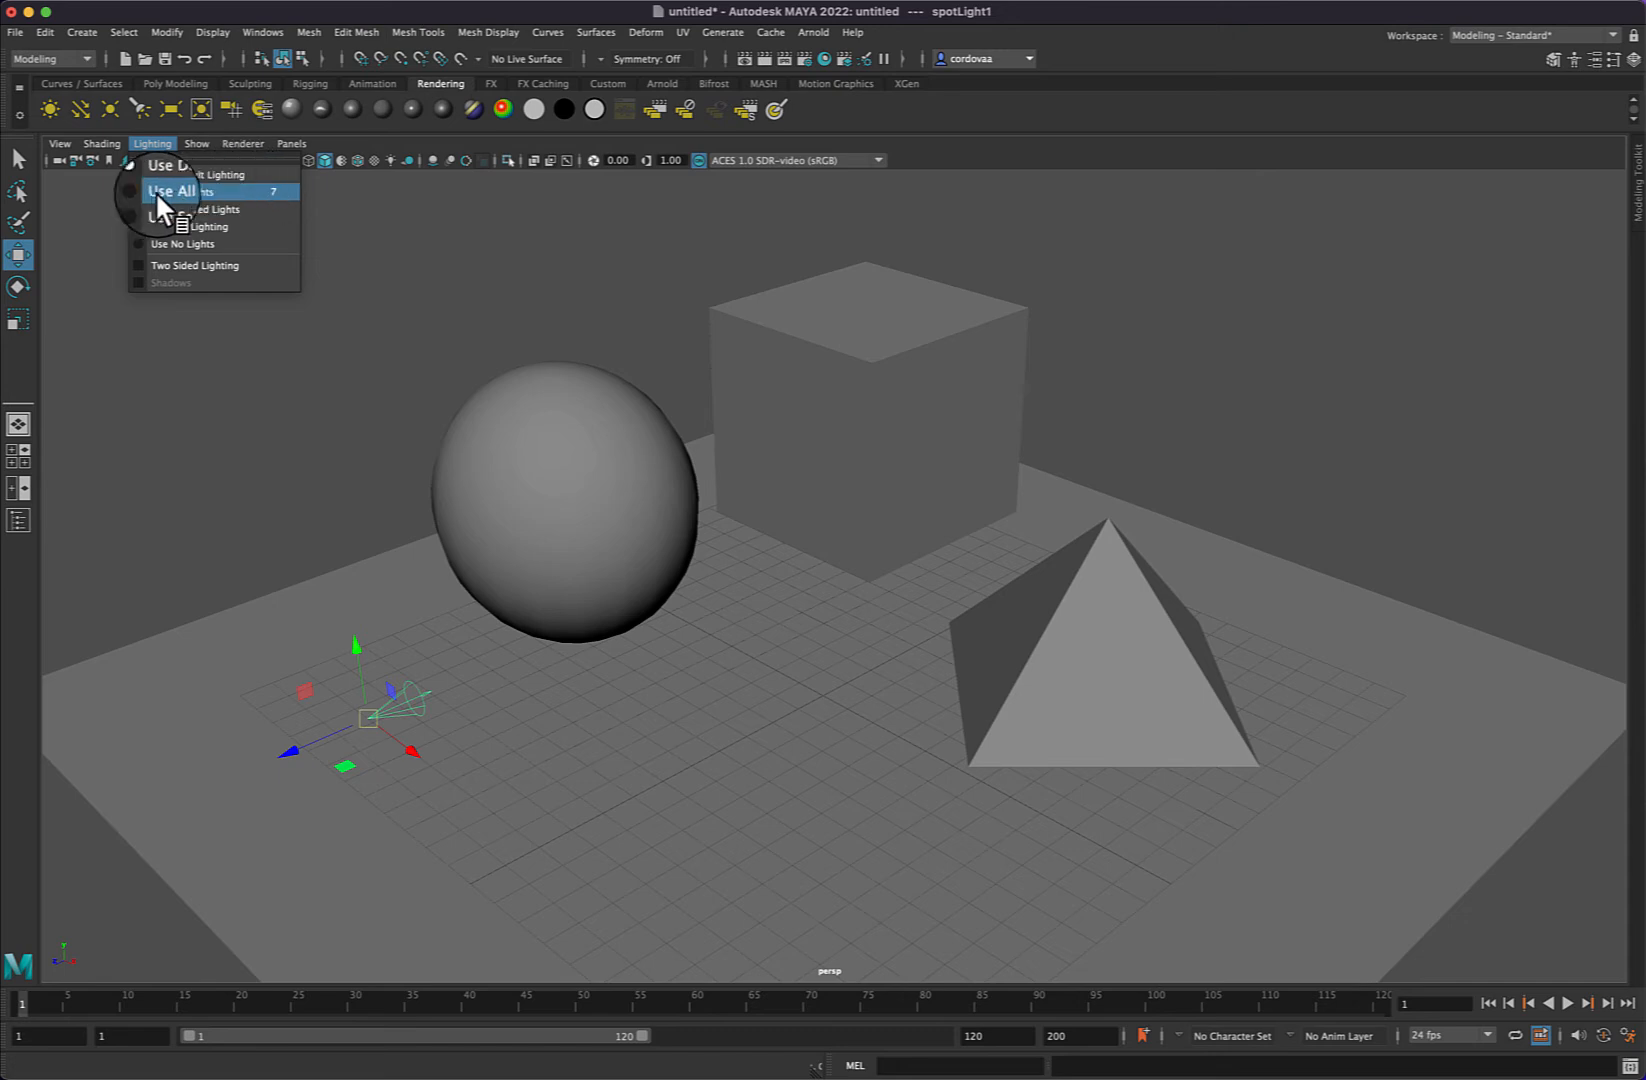
{"action": "left_click", "coordinate": [139, 191]}
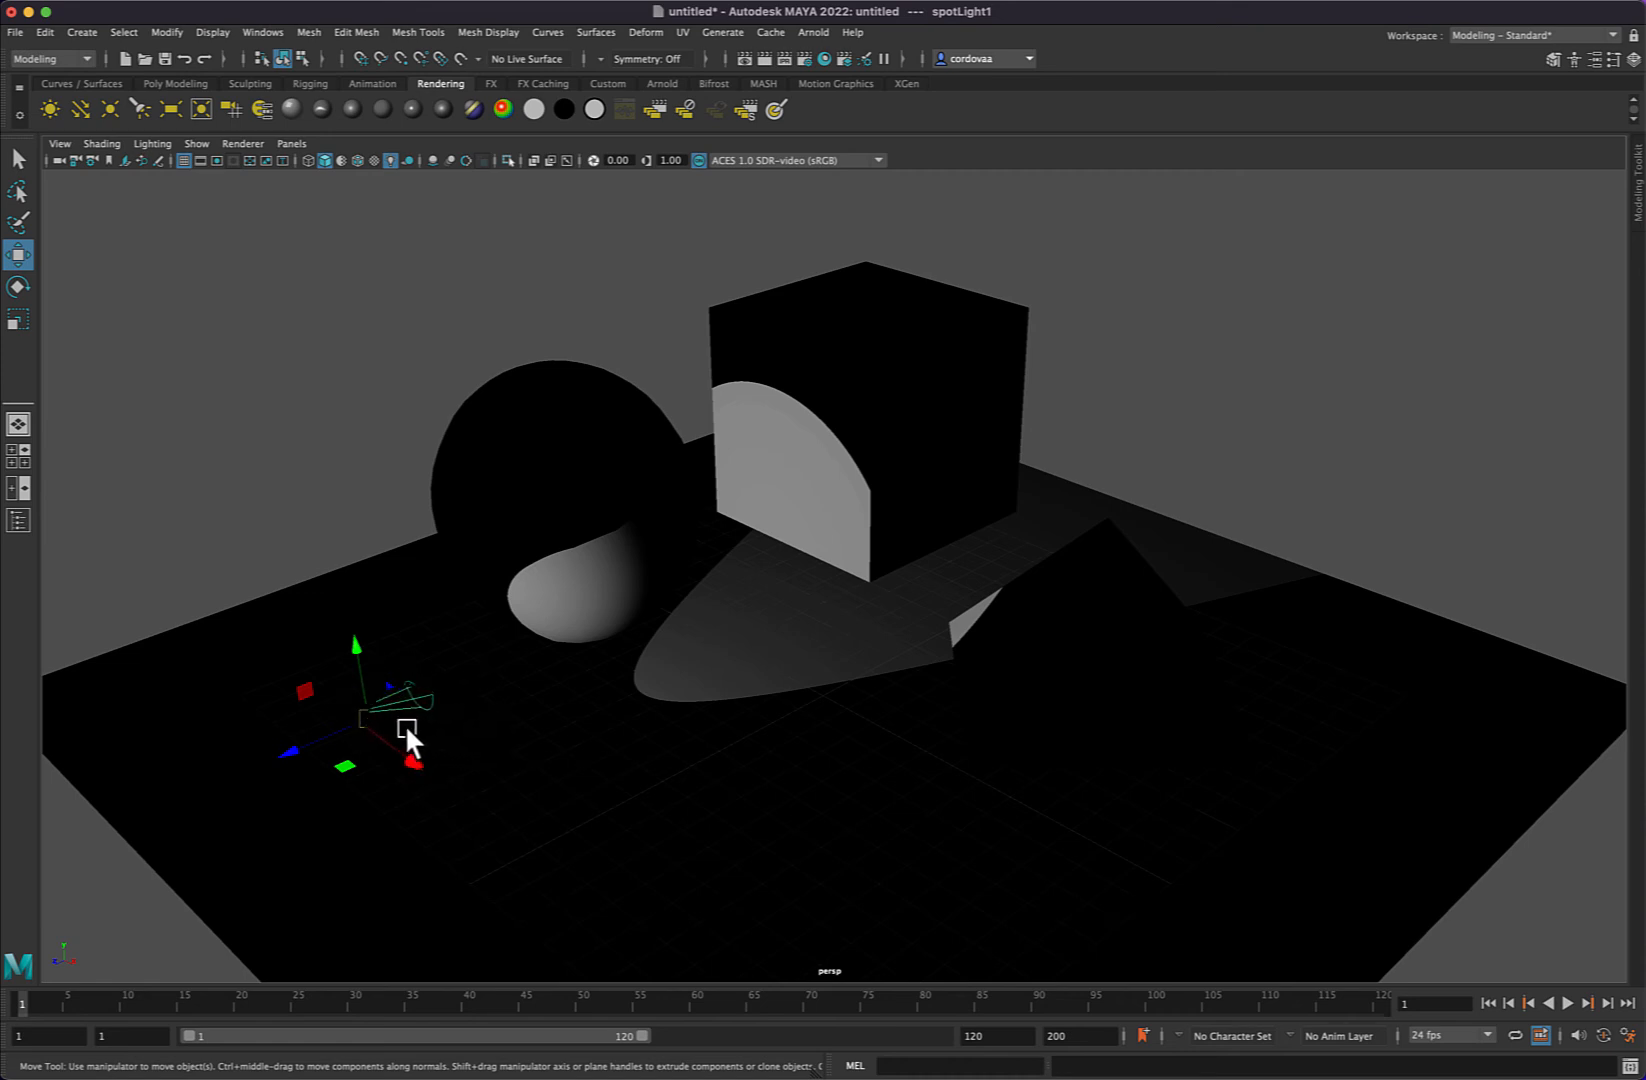
Rotate the spot light to aim lower and move it farther out to about X -7.19, Y 3.42, Z 15.28.
{"action": "left_click_drag", "start_coordinate": [367, 724], "coordinate": [245, 714]}
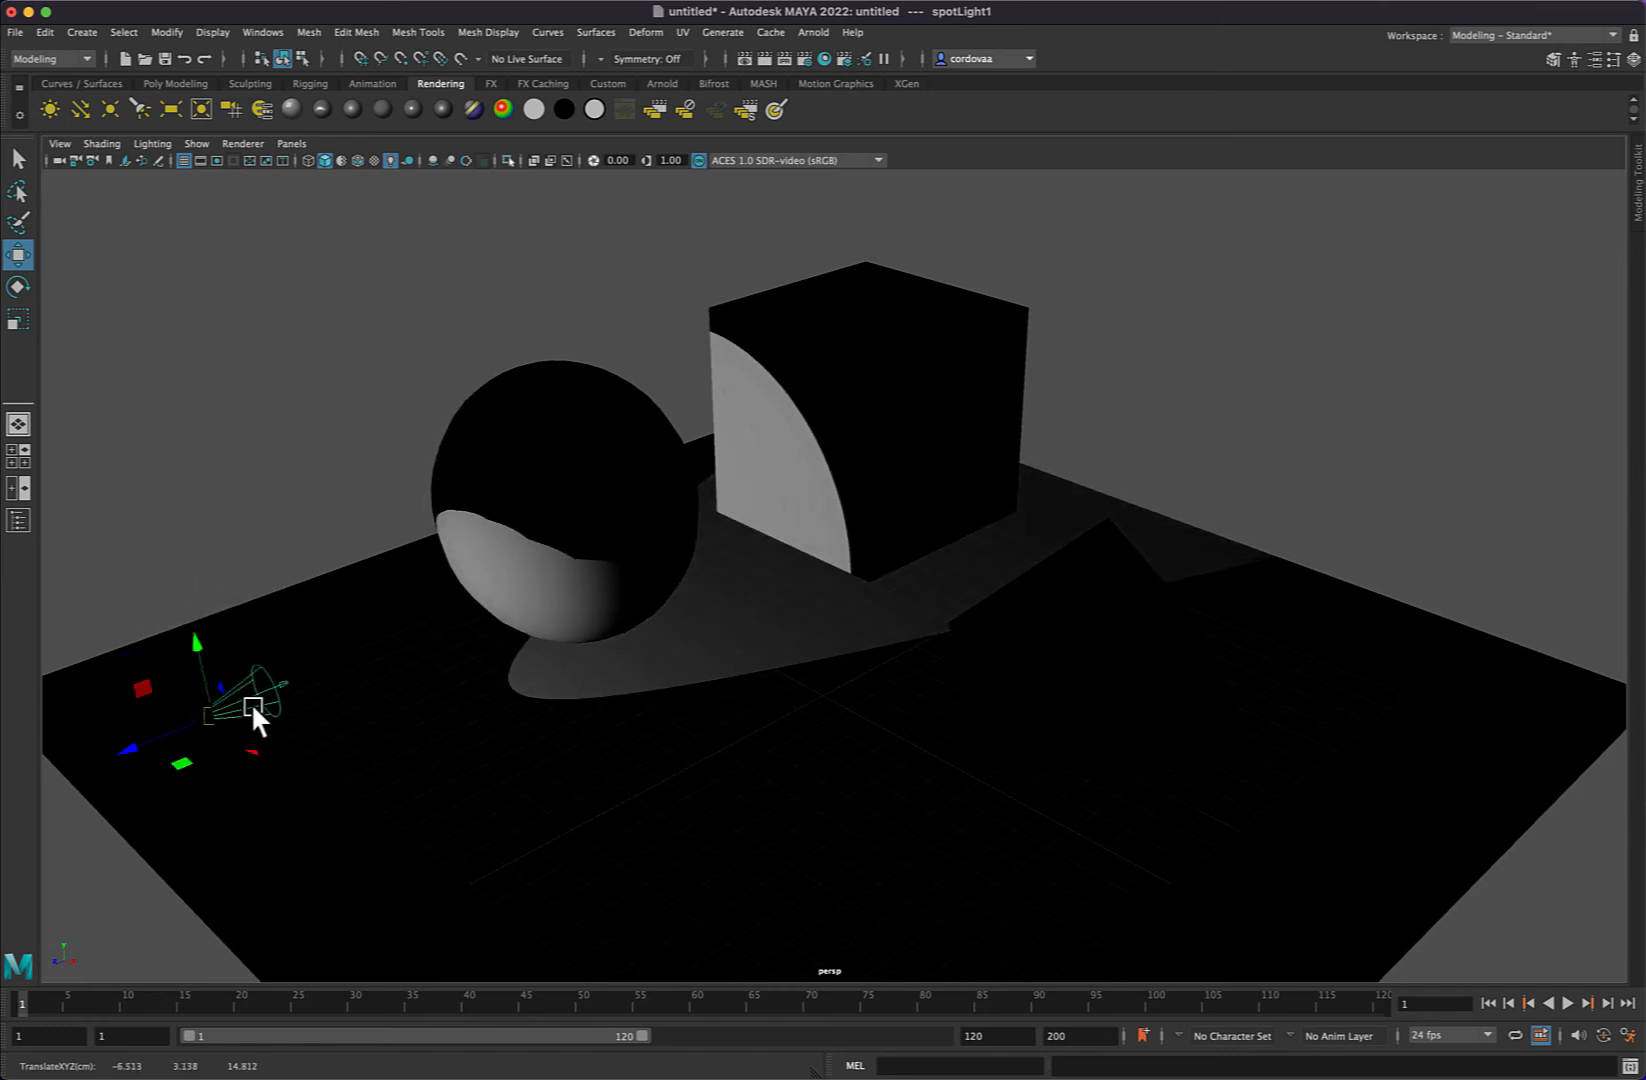
{"action": "key", "text": "e"}
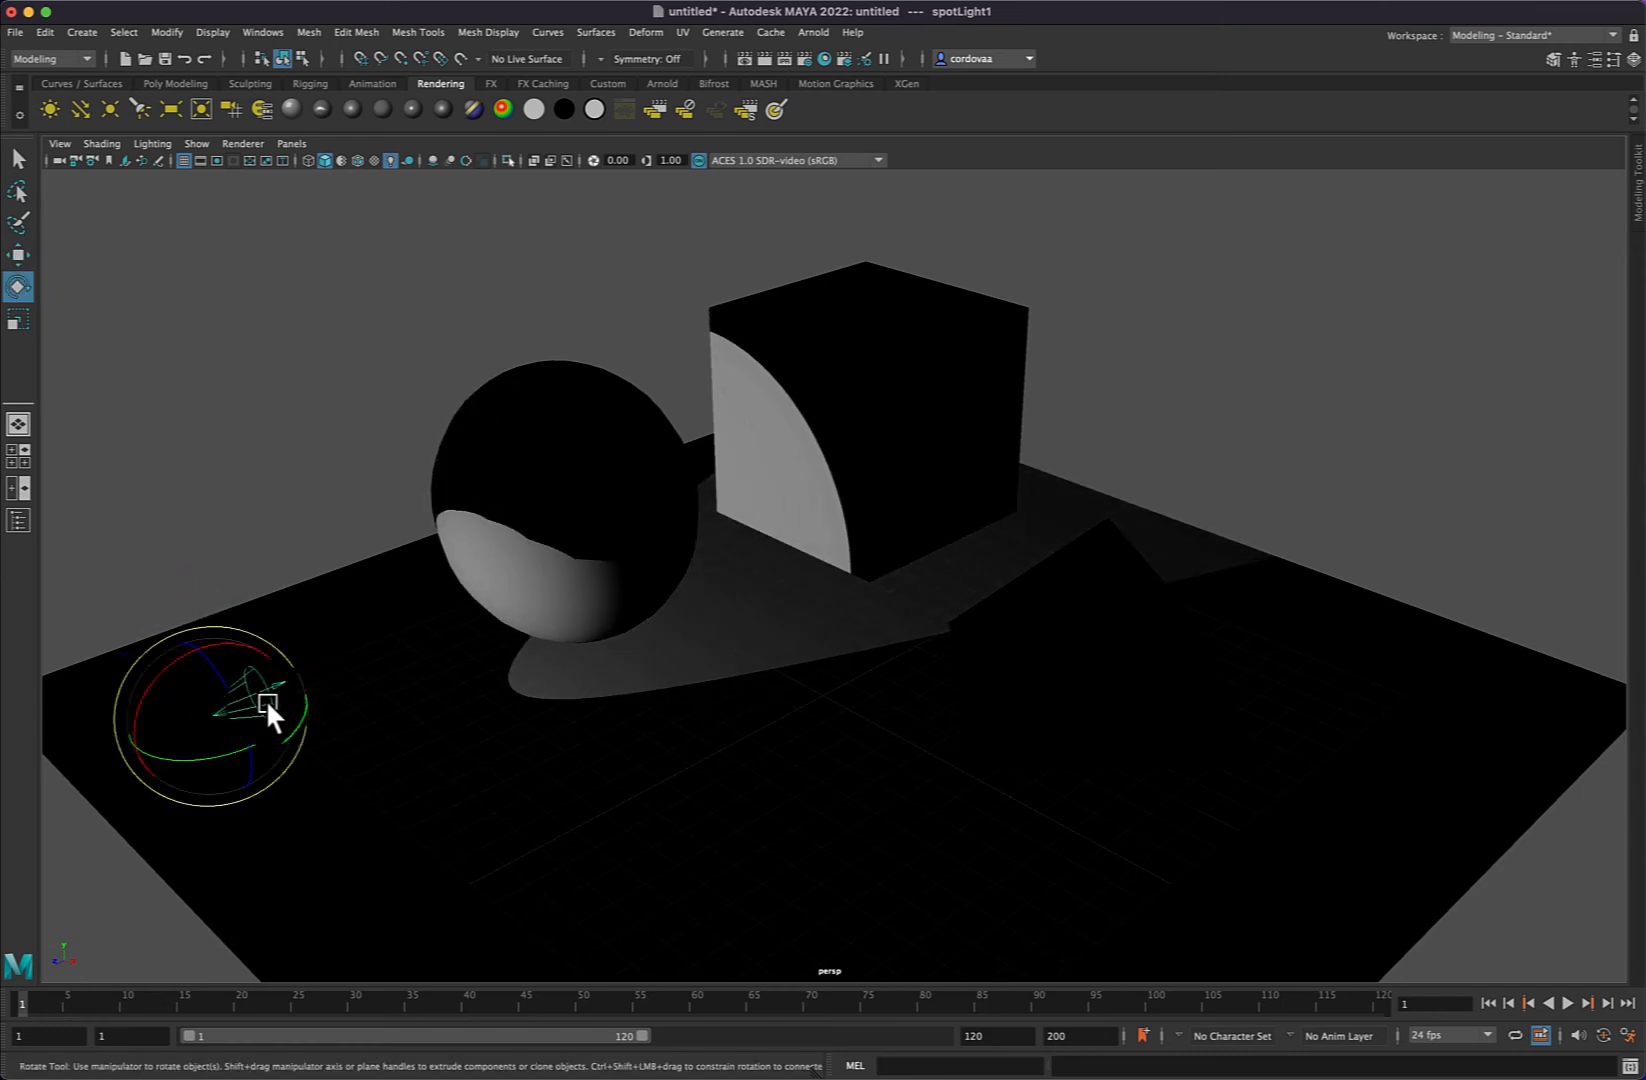
{"action": "left_click_drag", "start_coordinate": [195, 624], "coordinate": [224, 627]}
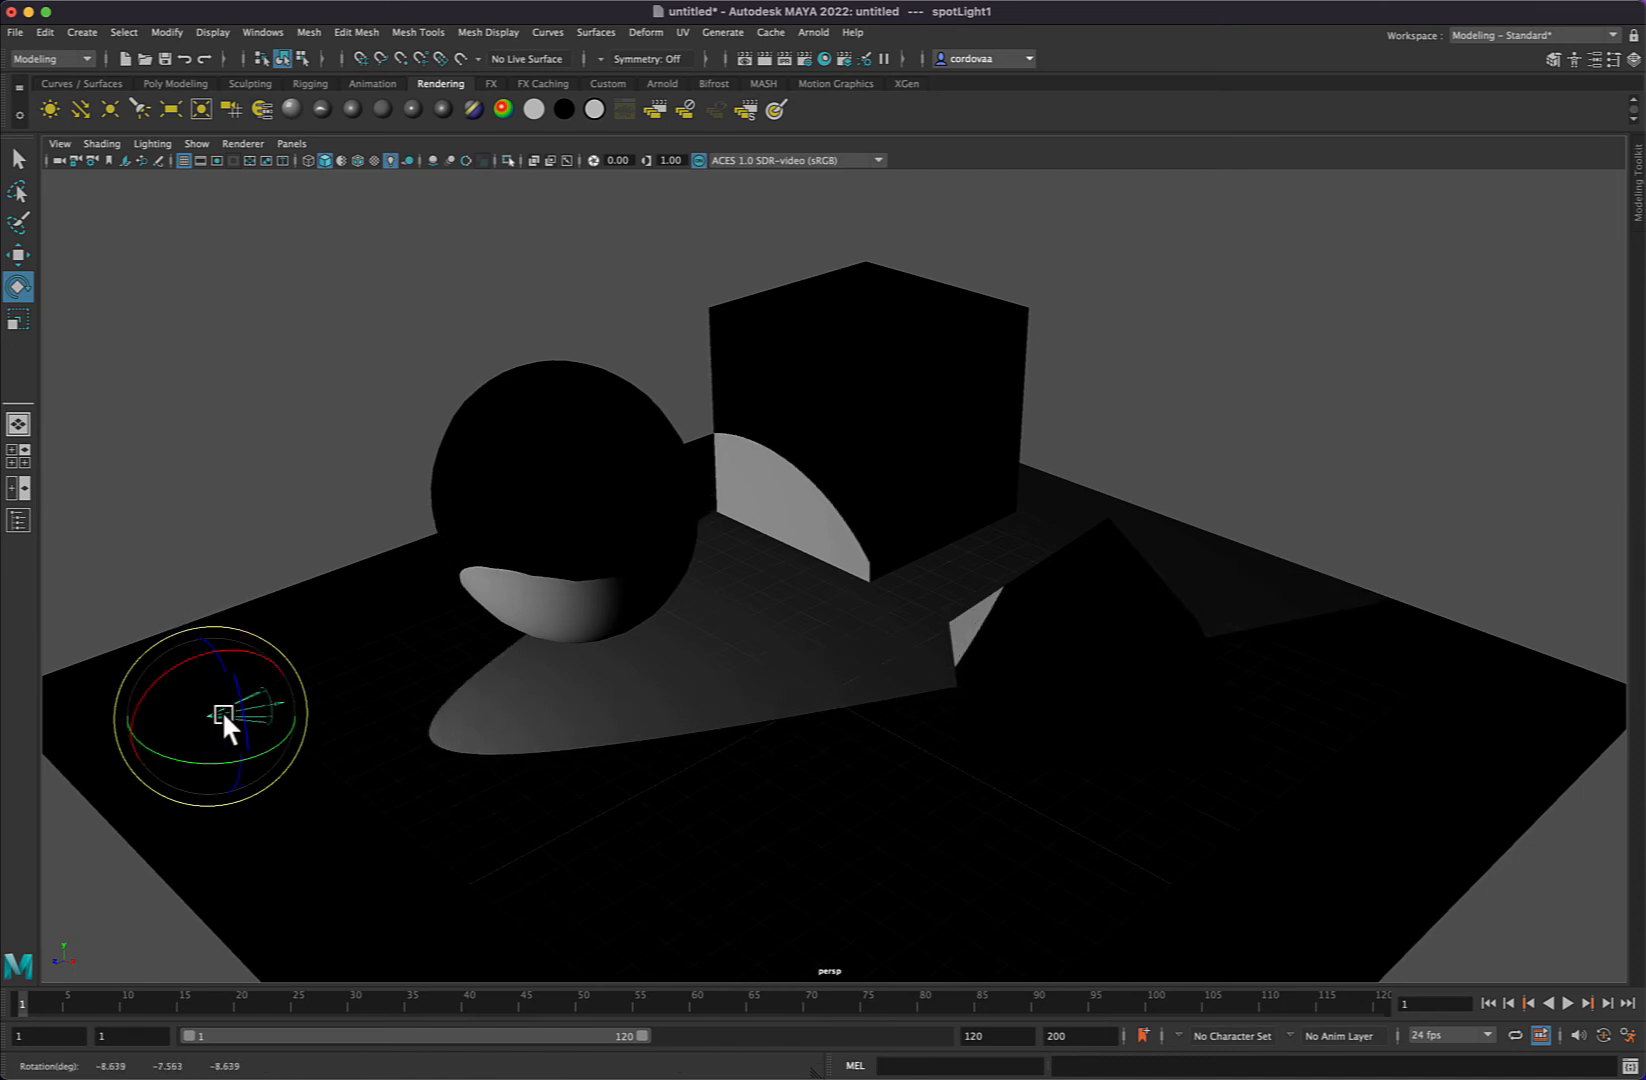
{"action": "key", "text": "w"}
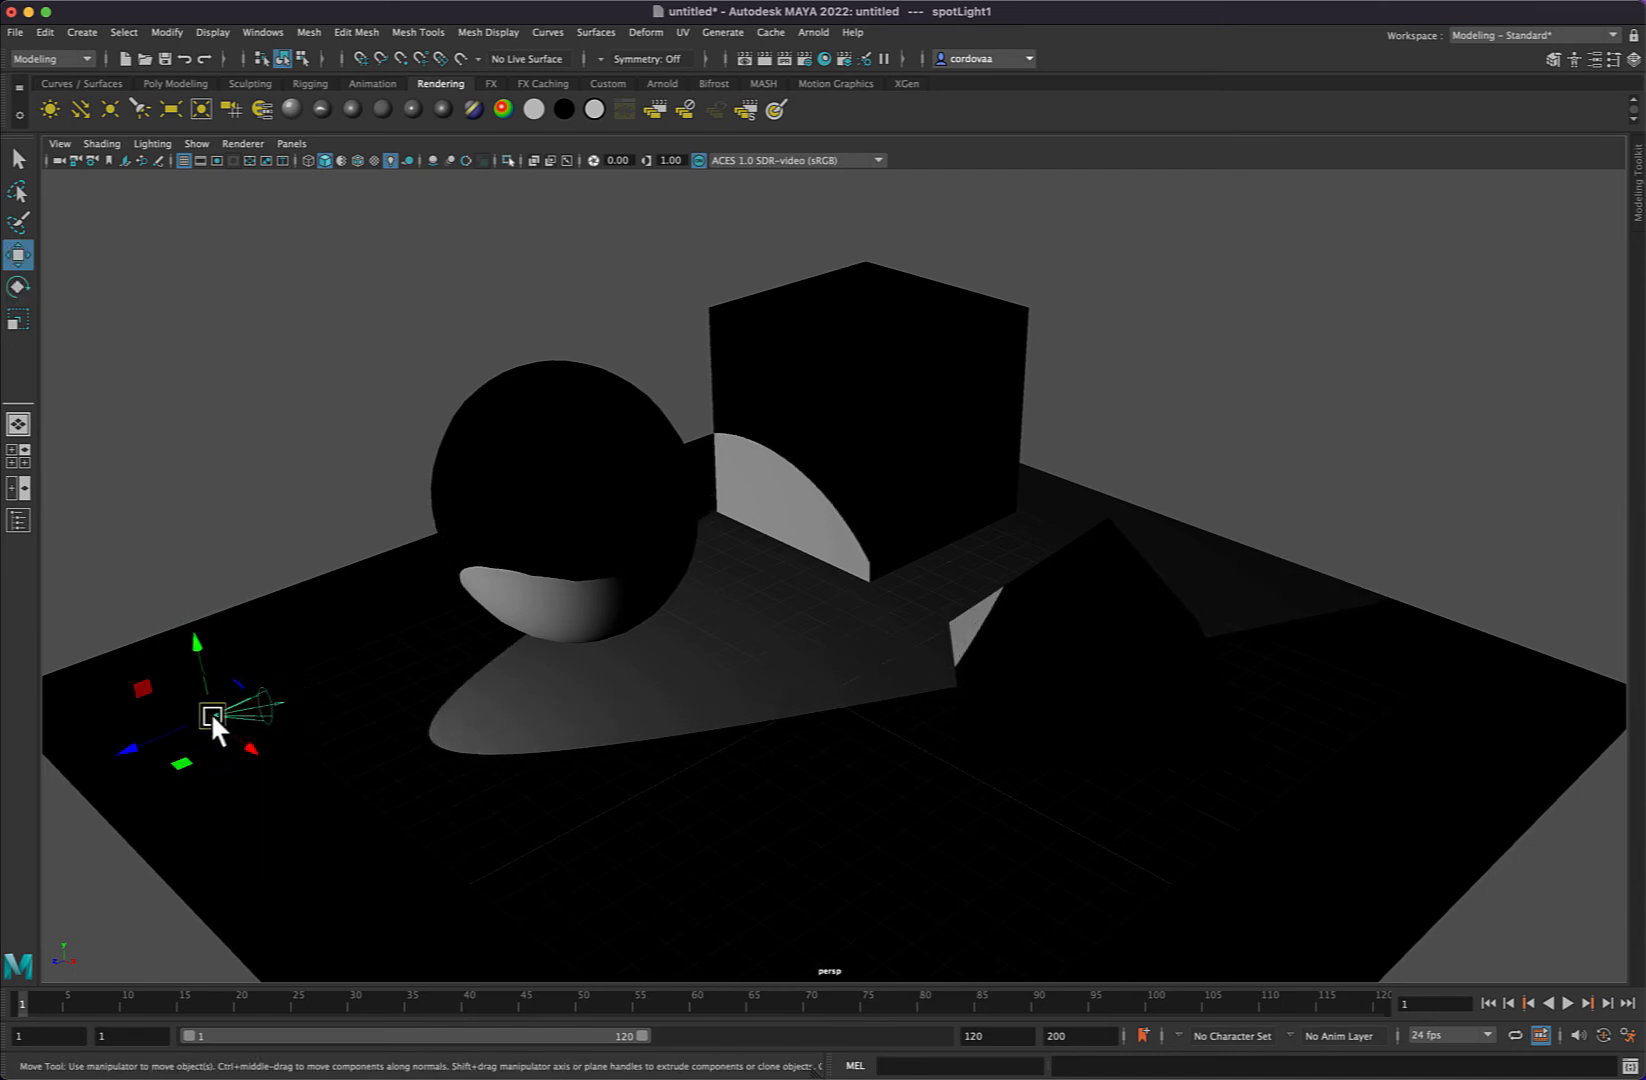
{"action": "left_click_drag", "start_coordinate": [210, 712], "coordinate": [181, 704]}
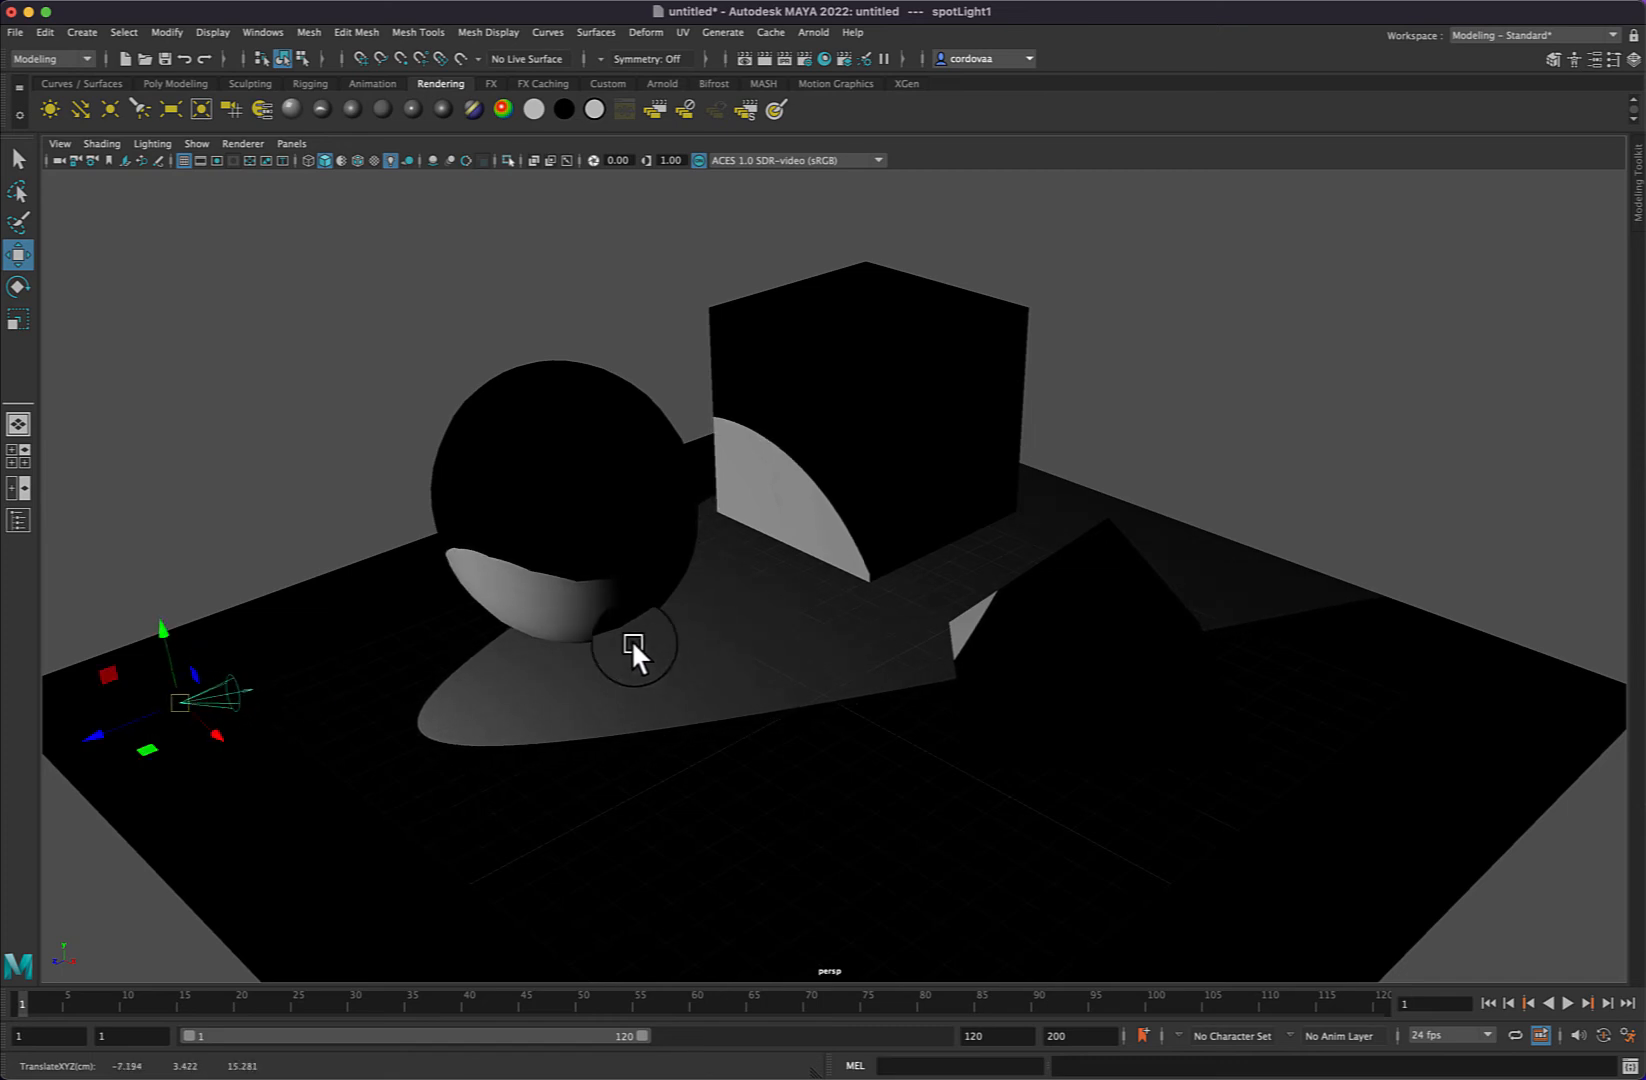
Deselect the spot light and detach the light types list again as a floating window above the sphere's side.
{"action": "left_click", "coordinate": [312, 490]}
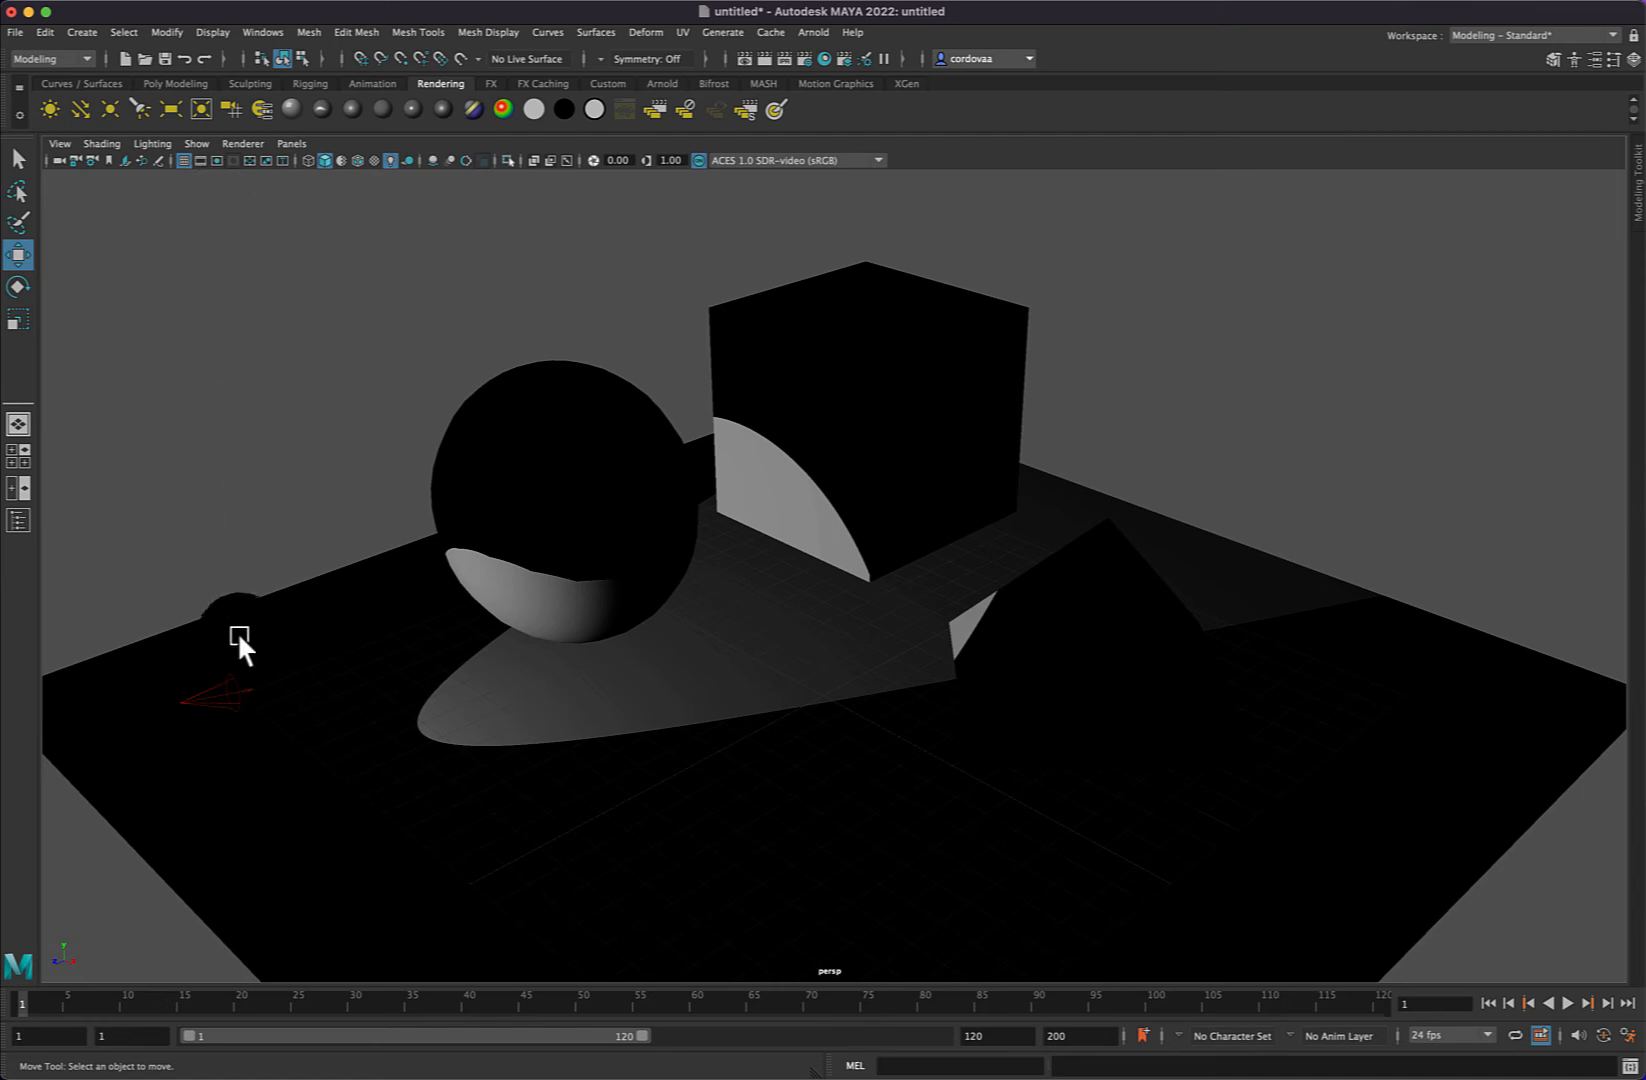
{"action": "left_click", "coordinate": [84, 31]}
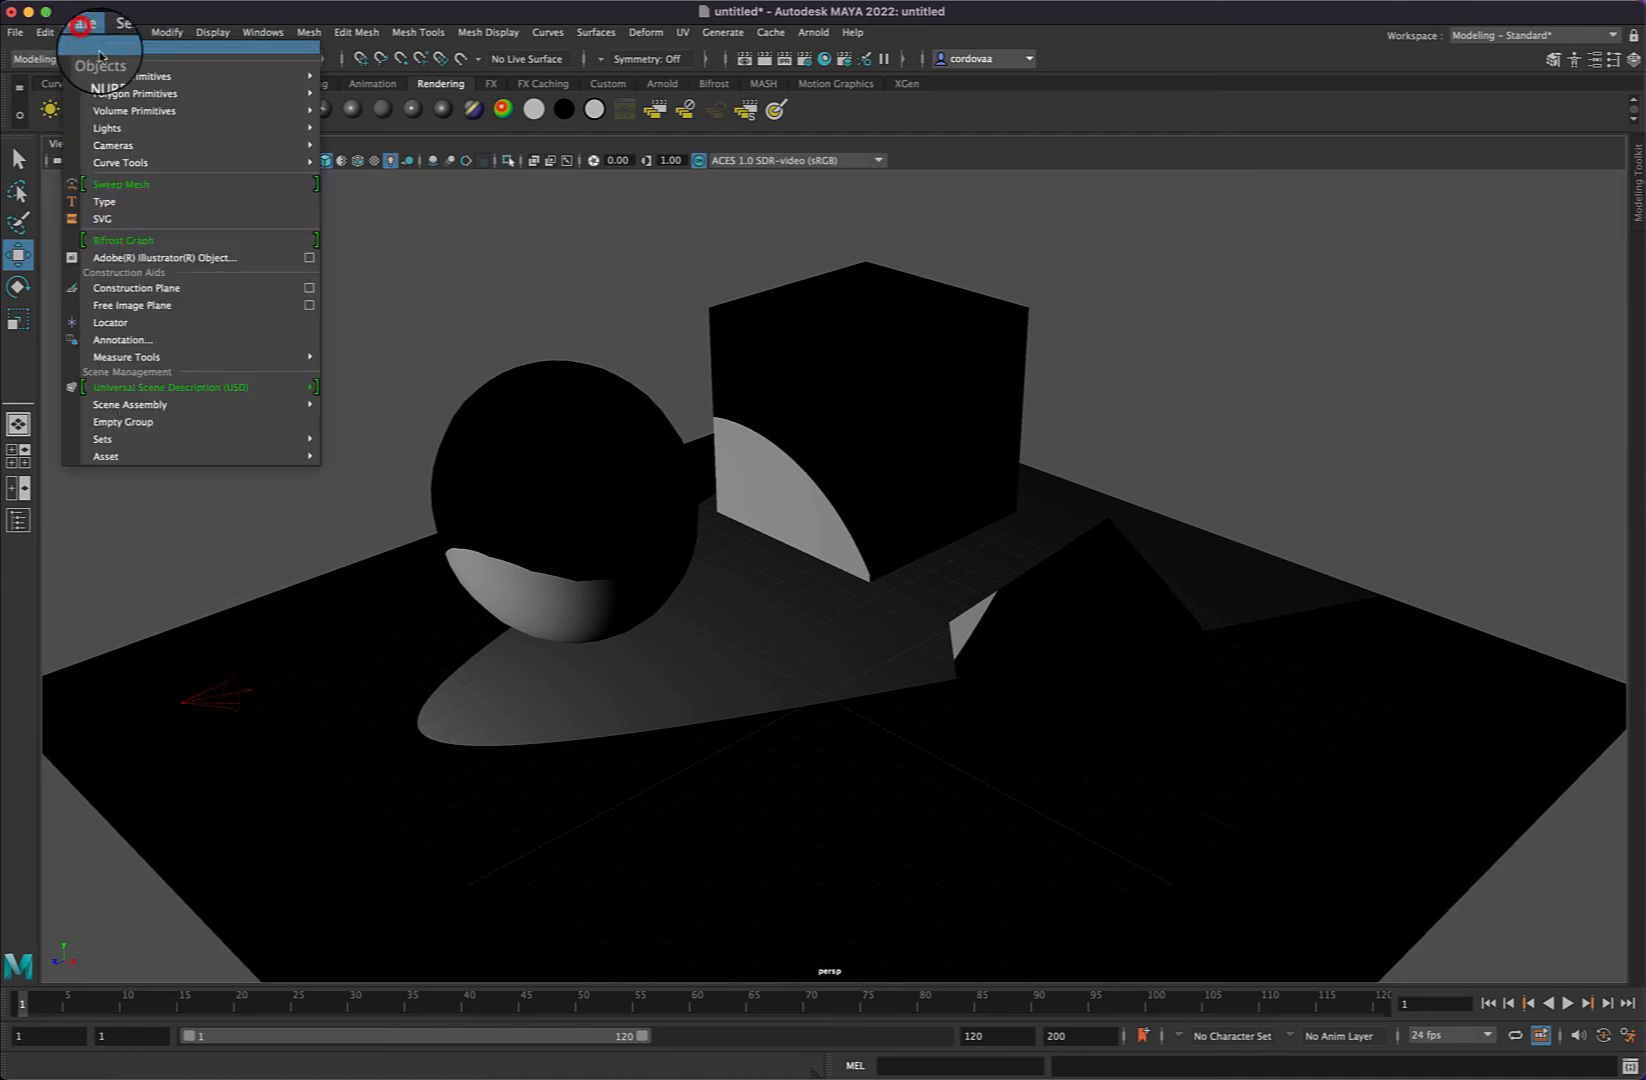
{"action": "mouse_move", "coordinate": [122, 130]}
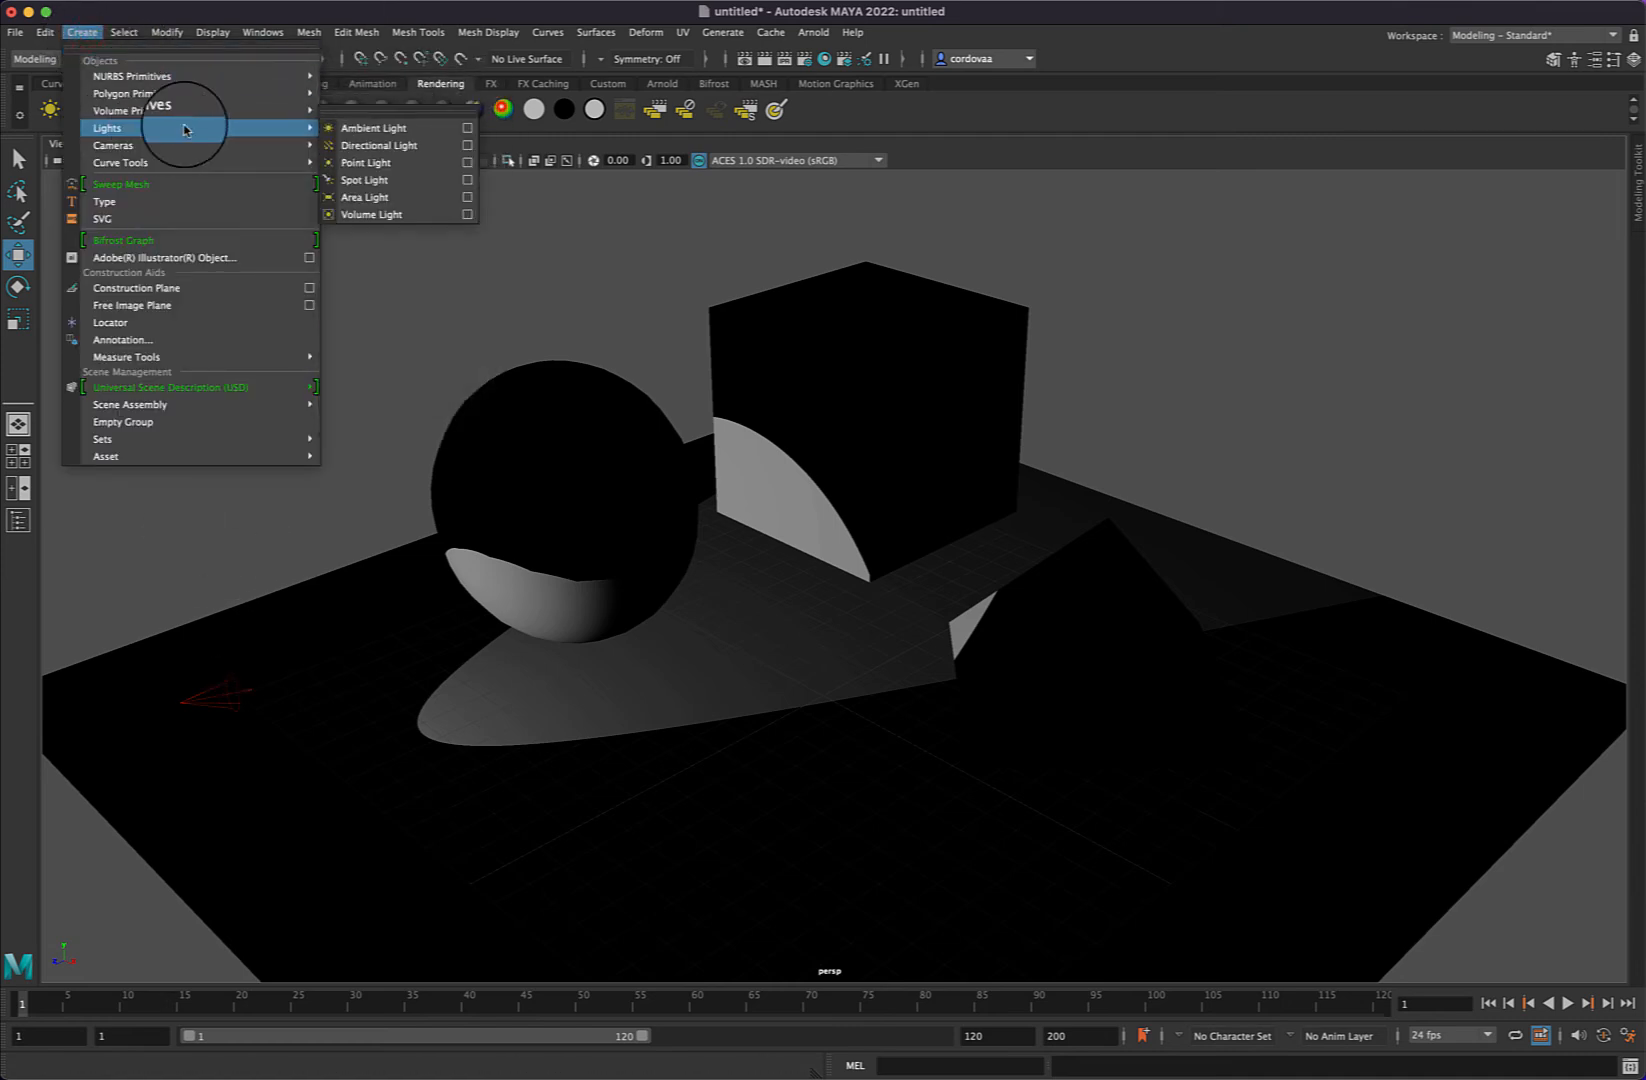
{"action": "left_click", "coordinate": [385, 119]}
{"action": "left_click_drag", "start_coordinate": [410, 97], "coordinate": [176, 242]}
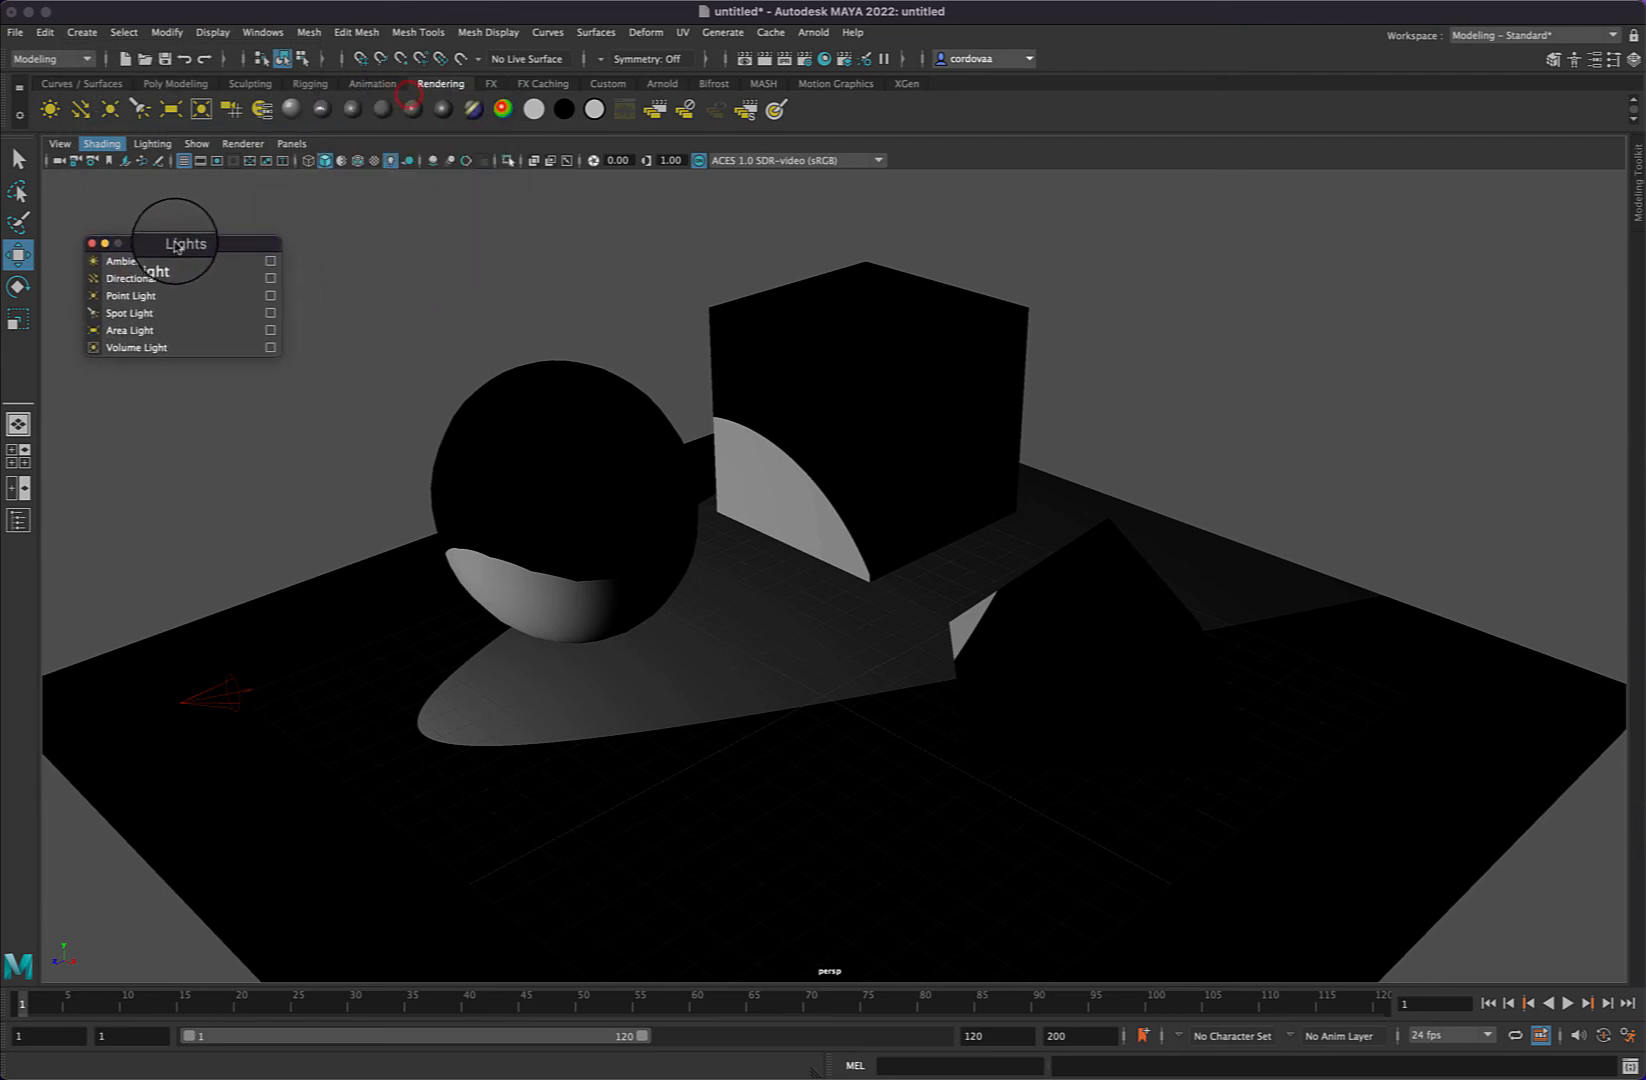
Create a point light with the default options and raise it above the objects to about Y 13.26.
{"action": "left_click", "coordinate": [270, 295]}
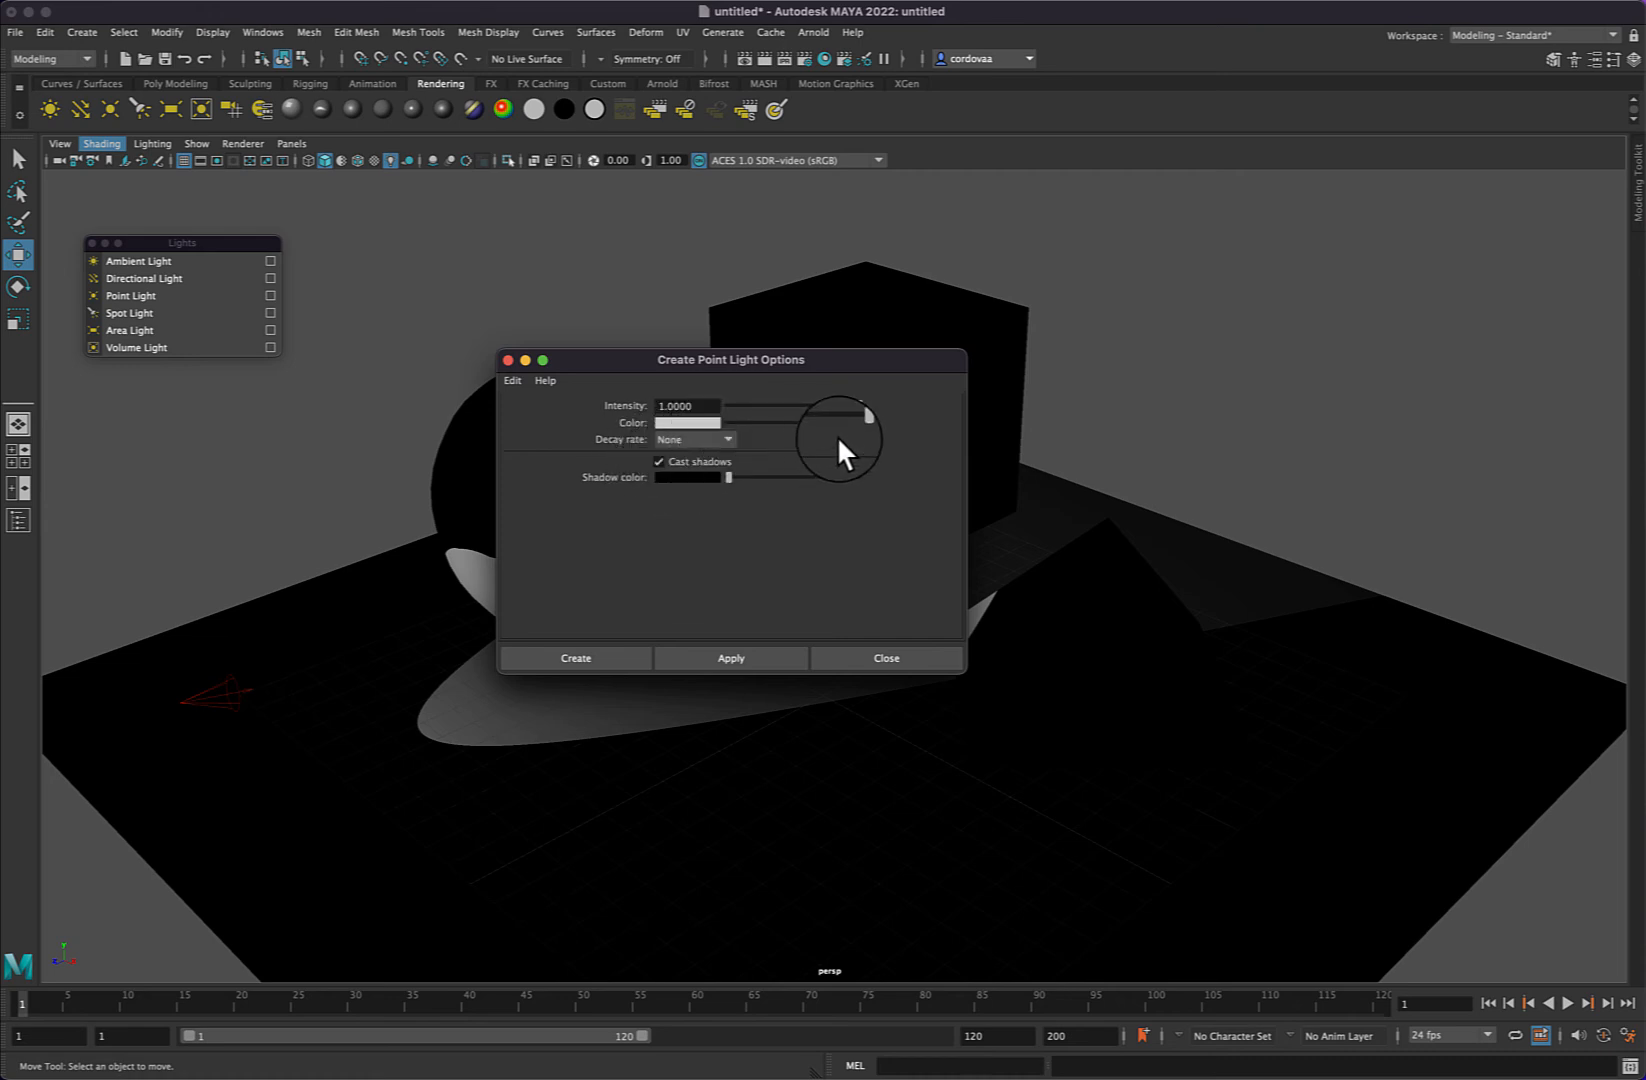
{"action": "left_click", "coordinate": [599, 656]}
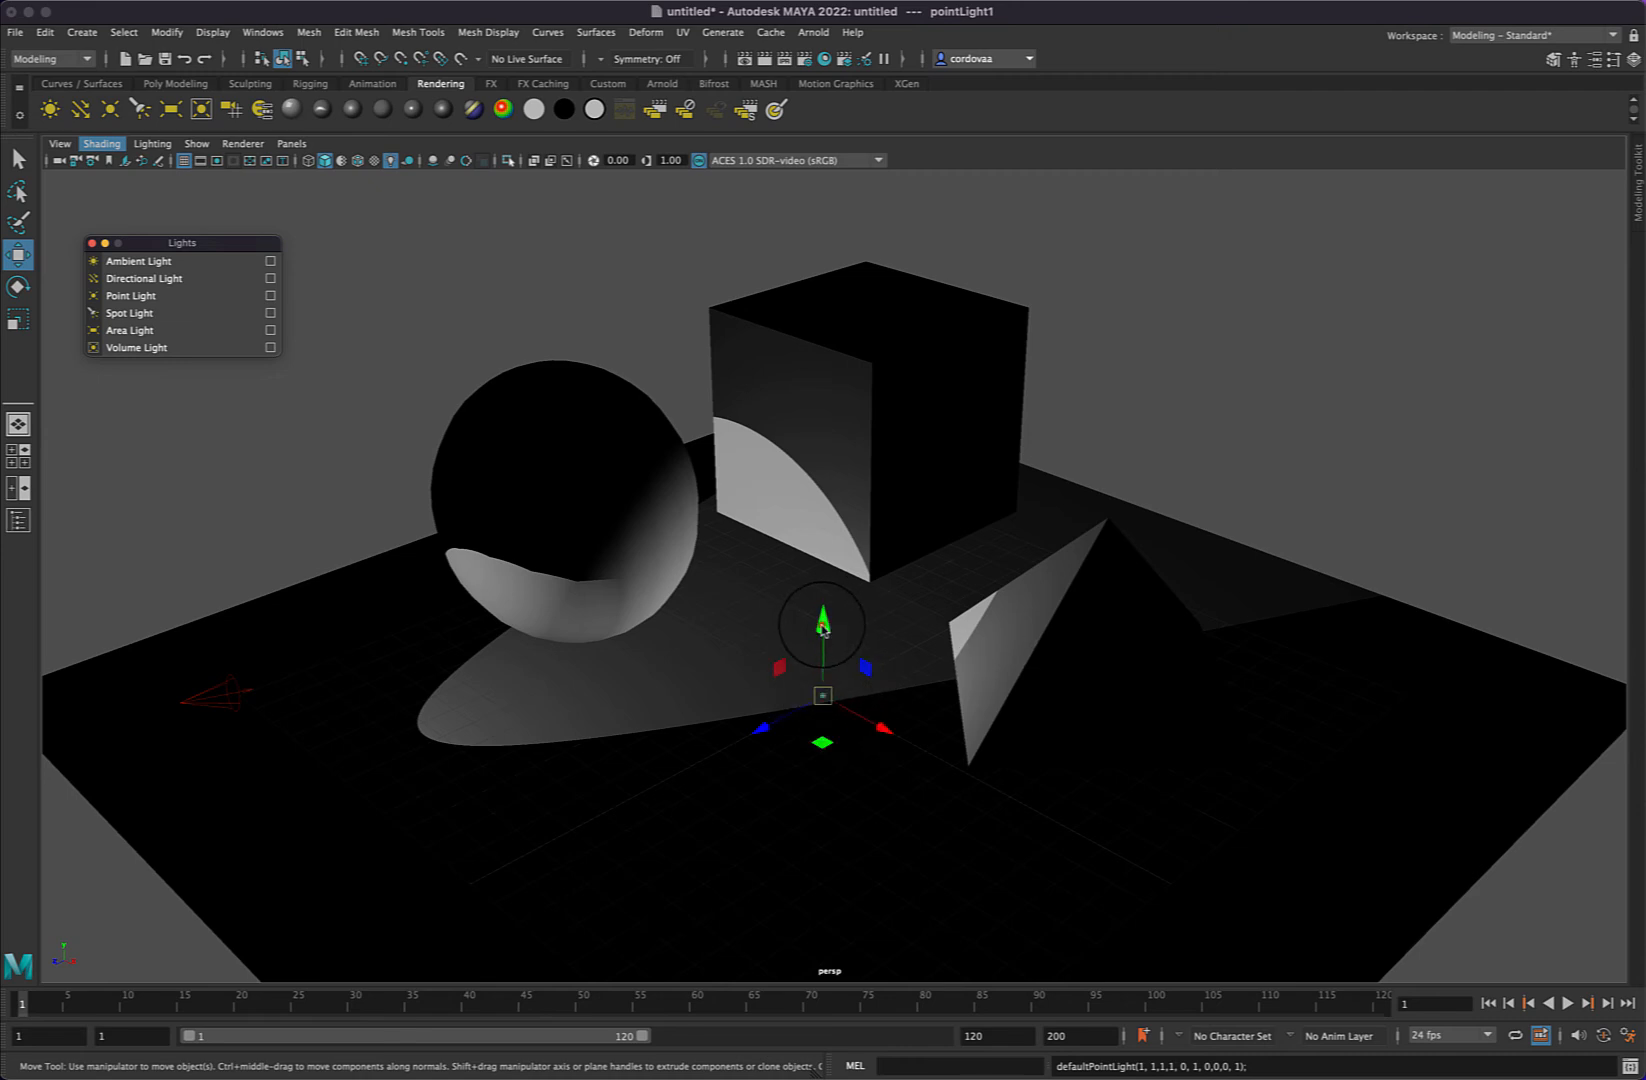
{"action": "left_click_drag", "start_coordinate": [822, 626], "coordinate": [823, 175]}
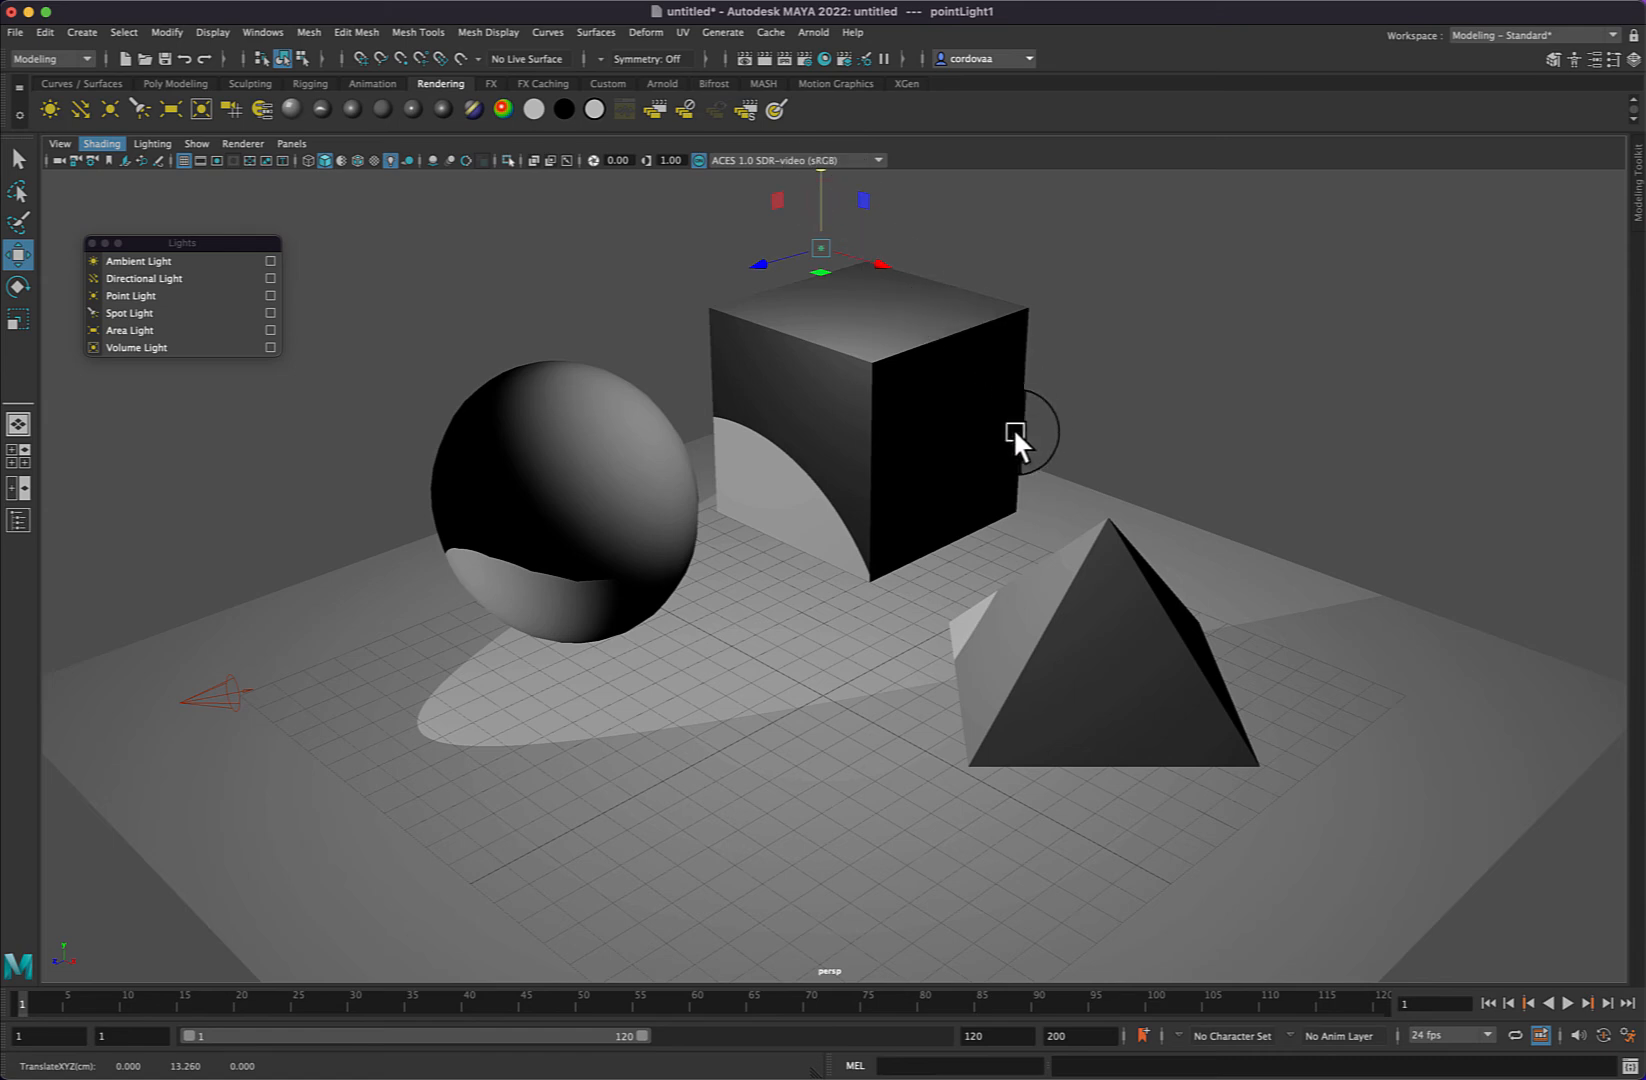
Move the point light behind and above the cube to about X -4.41, Y 14.98, Z -14.45.
{"action": "scroll", "coordinate": [998, 503], "scroll_direction": "down", "scroll_amount": 5}
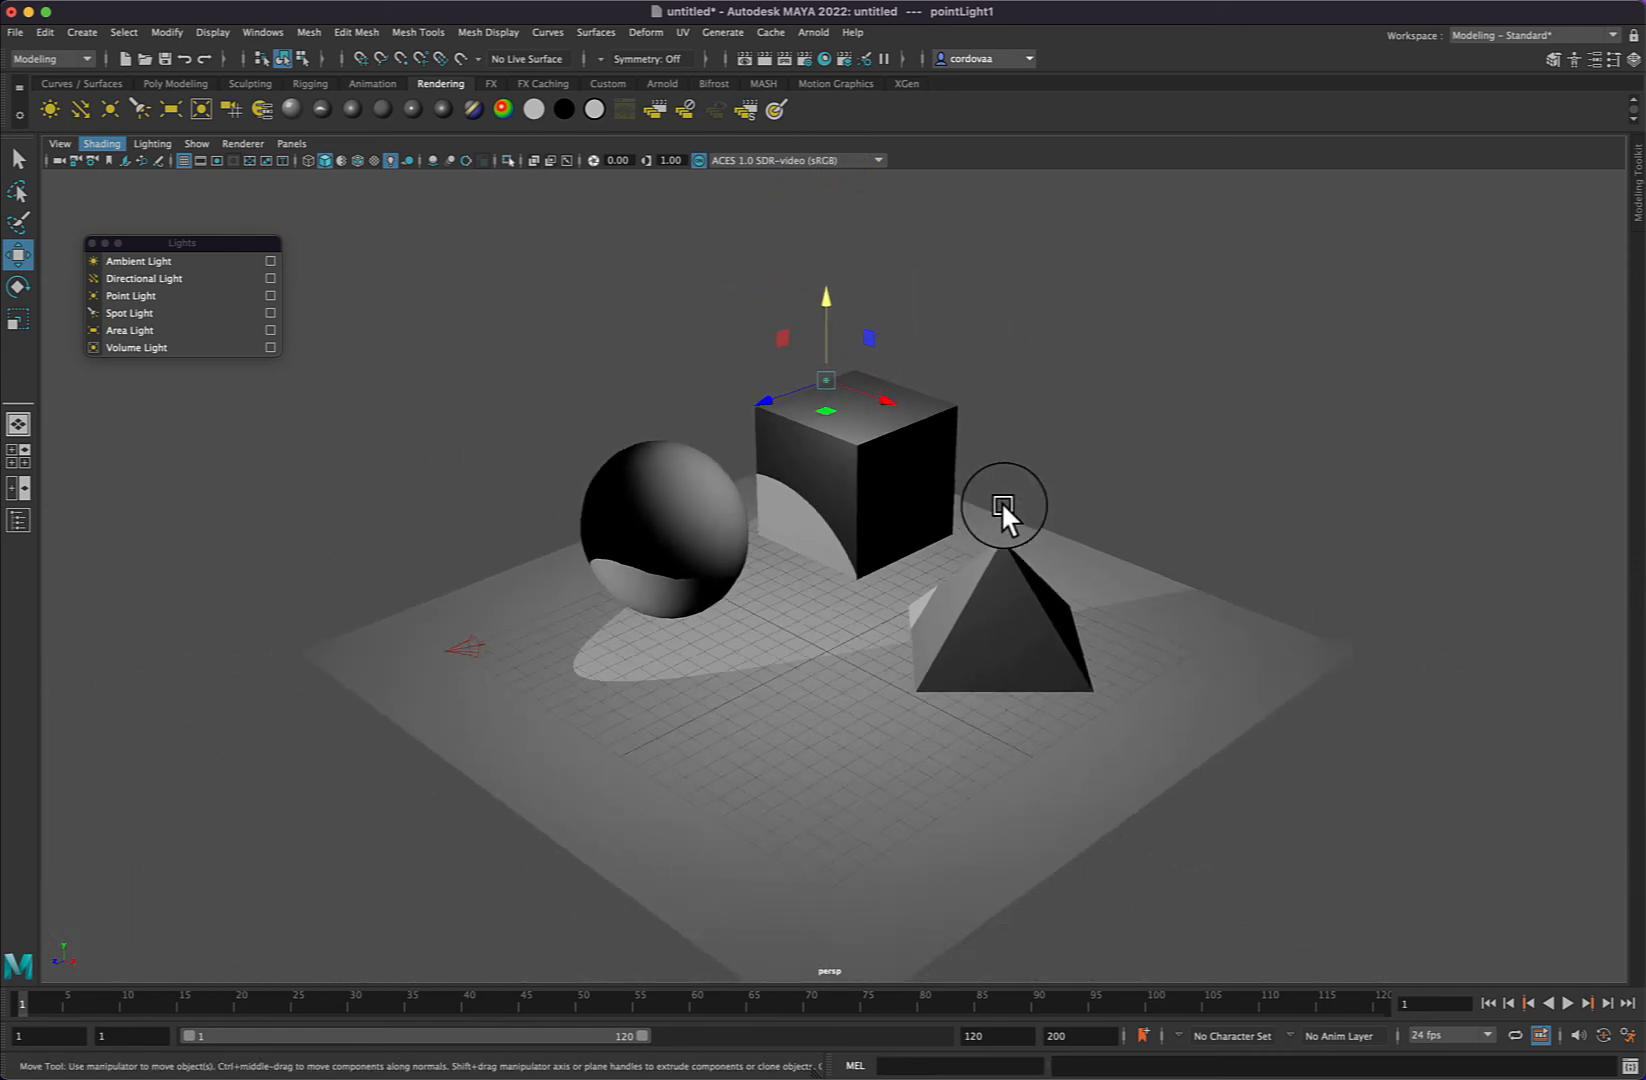
{"action": "scroll", "coordinate": [1000, 502], "scroll_direction": "down", "scroll_amount": 2}
{"action": "scroll", "coordinate": [1003, 517], "scroll_direction": "down", "scroll_amount": 2}
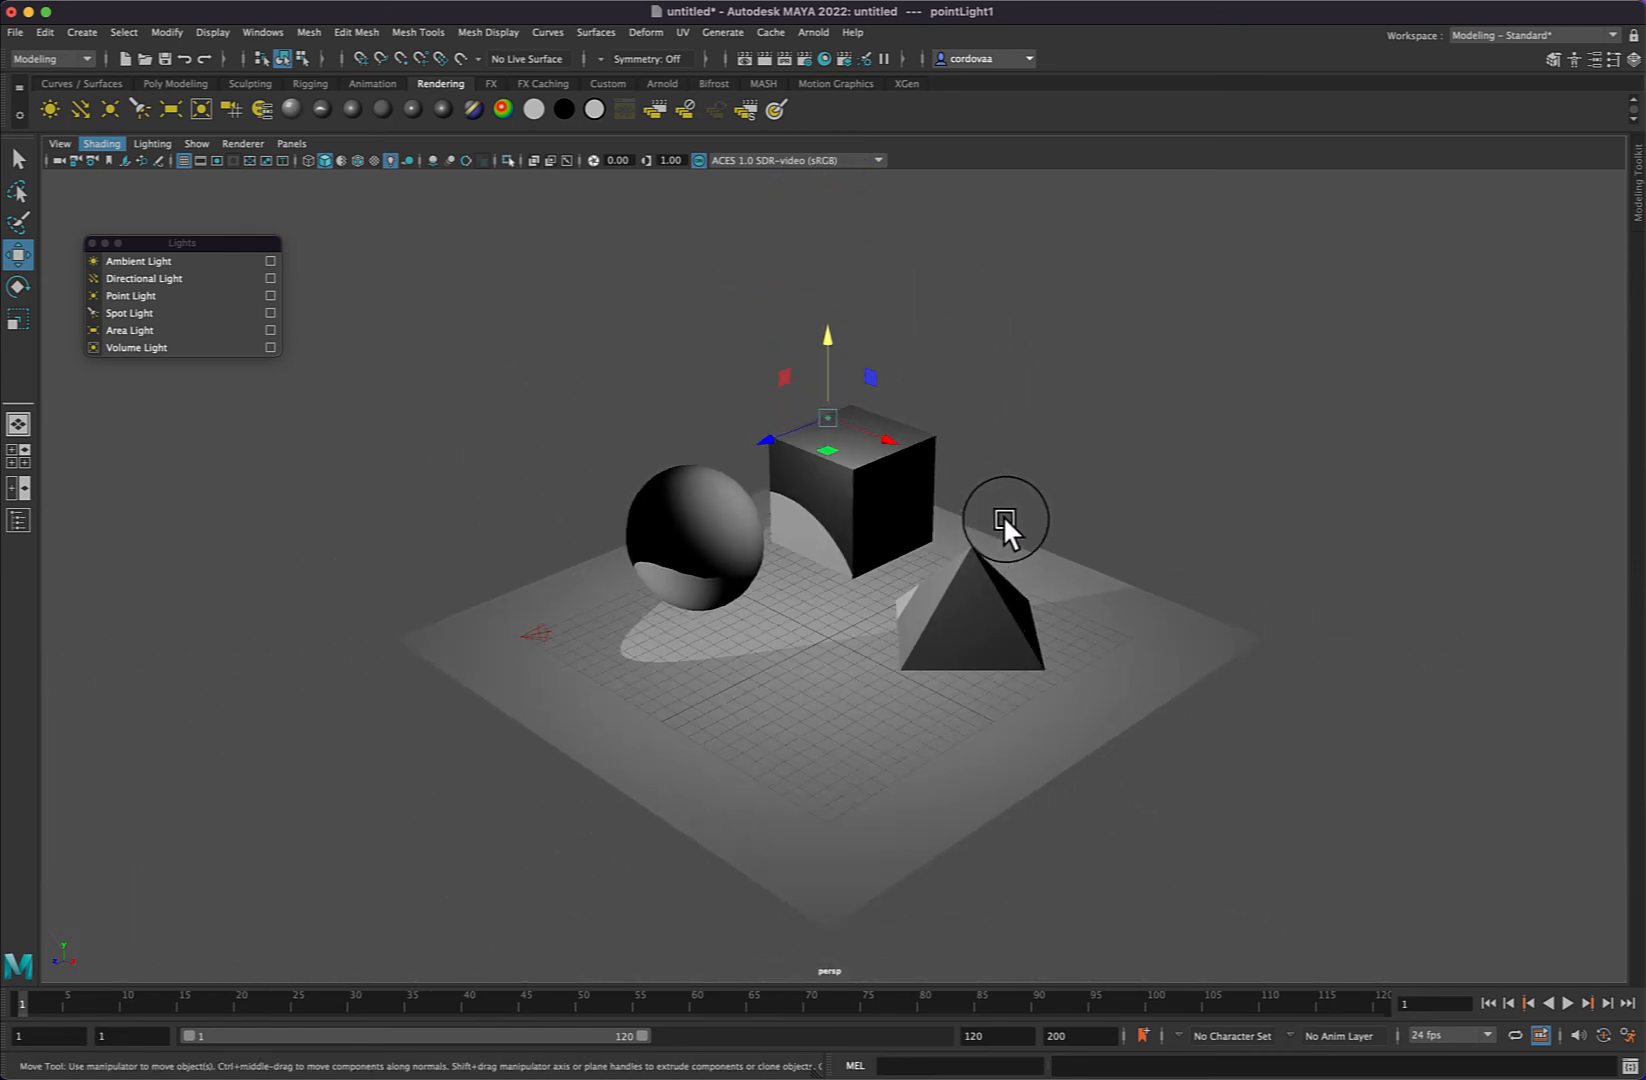
{"action": "left_click_drag", "start_coordinate": [823, 415], "coordinate": [783, 248]}
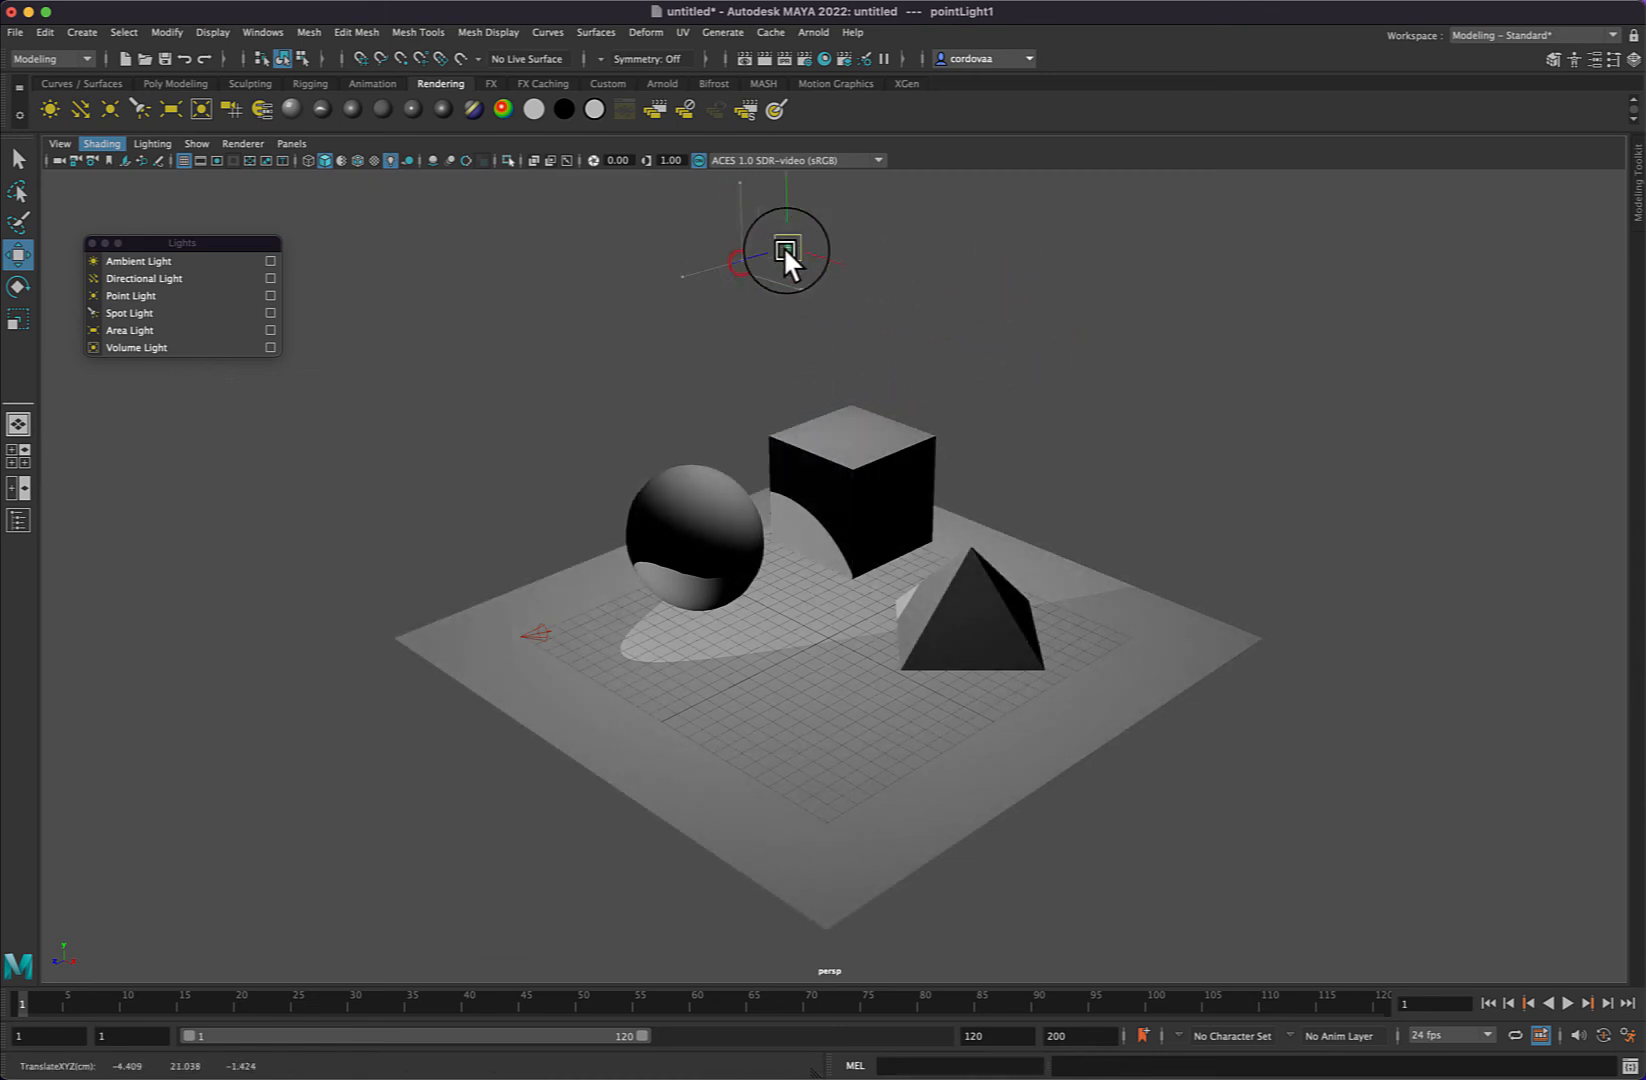
{"action": "scroll", "coordinate": [788, 440], "scroll_direction": "up", "scroll_amount": 2}
{"action": "scroll", "coordinate": [788, 440], "scroll_direction": "down", "scroll_amount": 3}
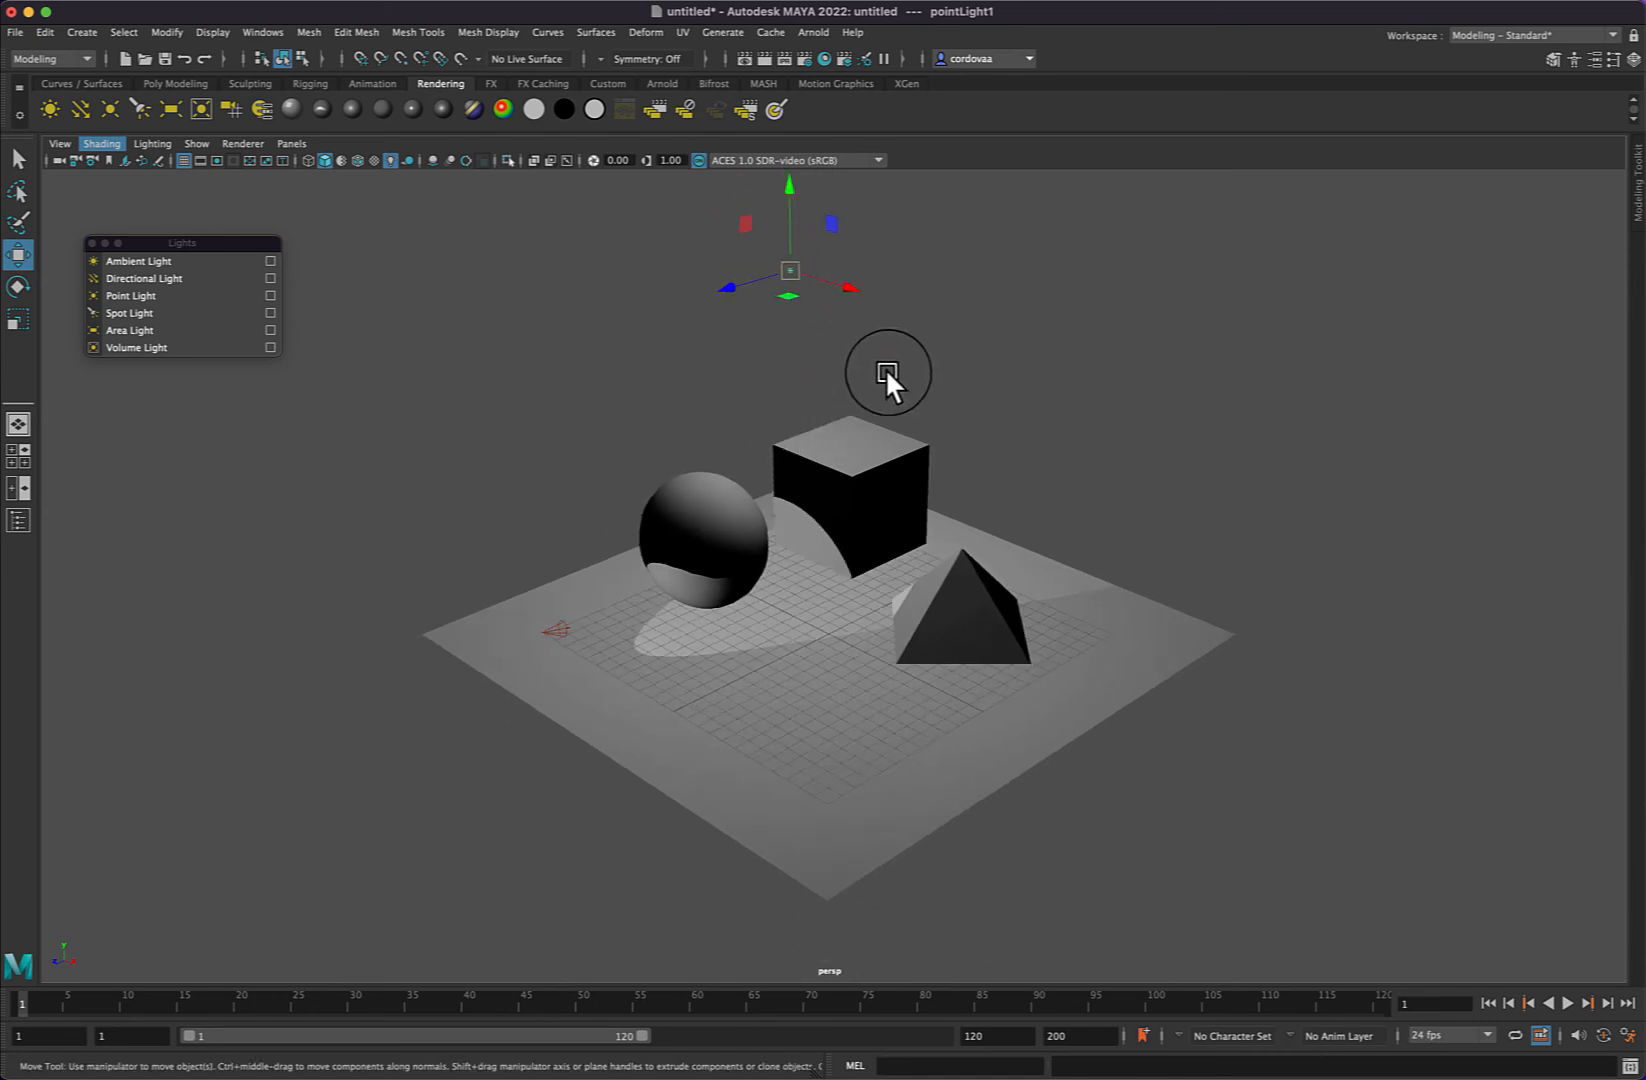
{"action": "left_click_drag", "start_coordinate": [797, 222], "coordinate": [869, 324]}
{"action": "left_click", "coordinate": [940, 365]}
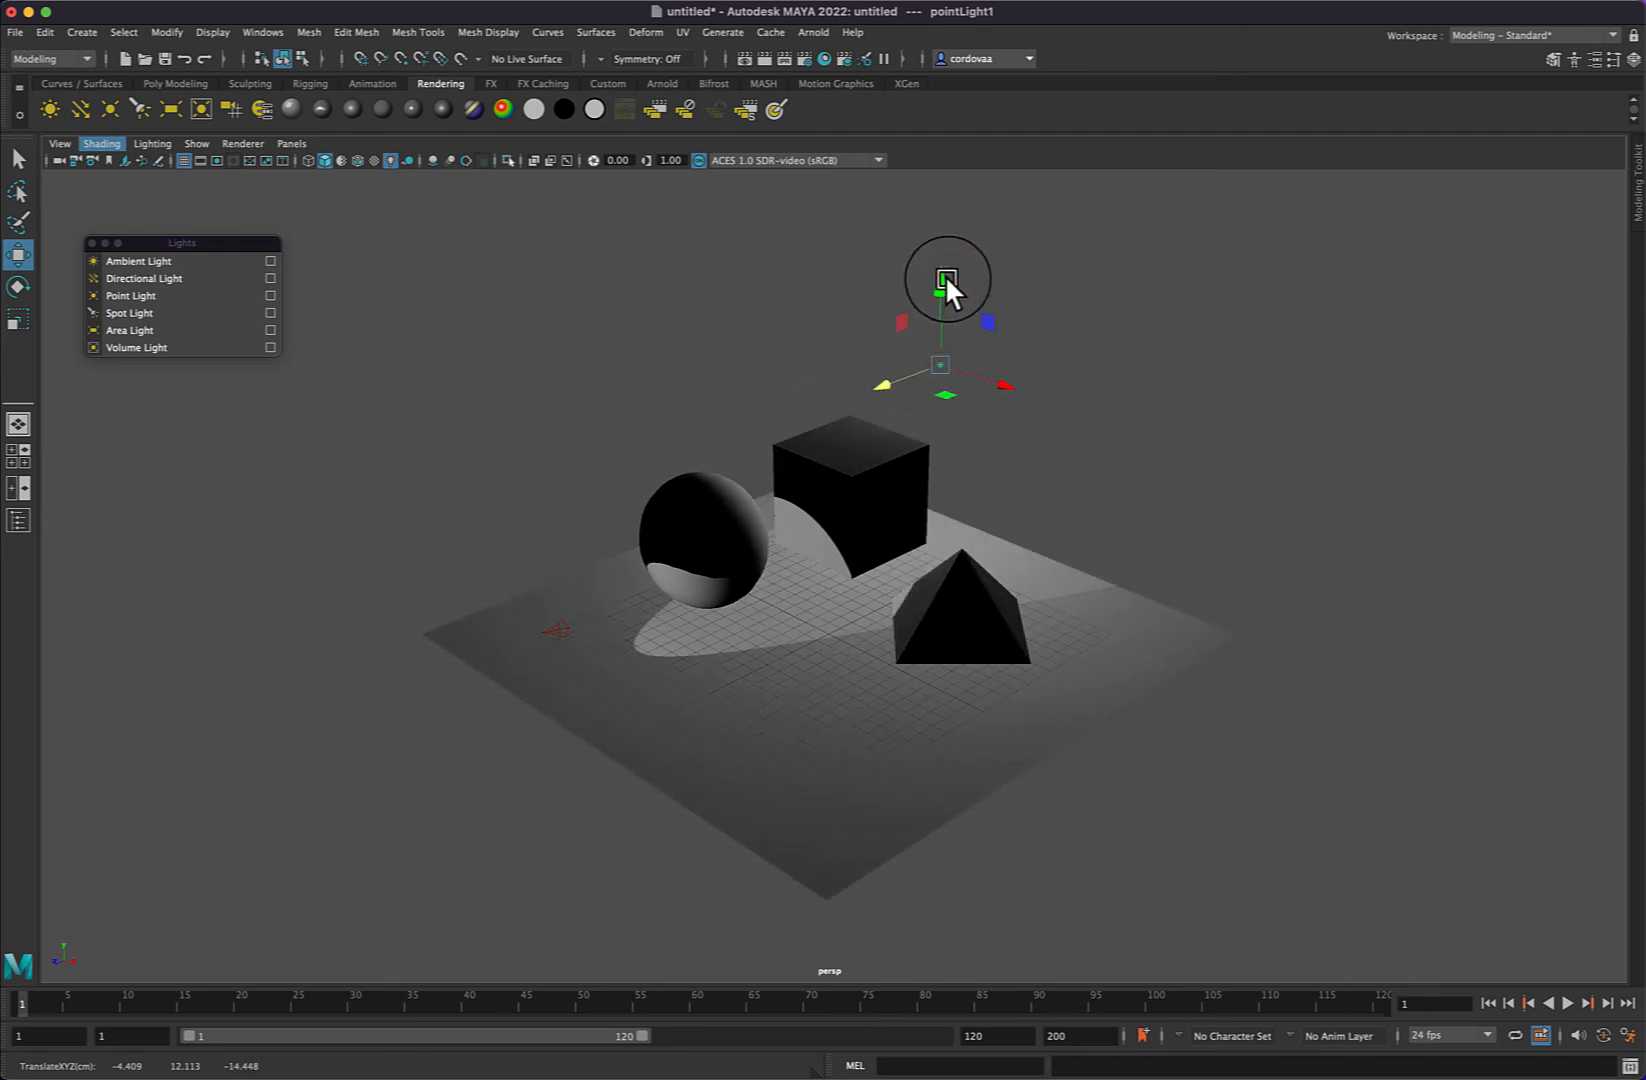
{"action": "left_click_drag", "start_coordinate": [945, 278], "coordinate": [932, 230]}
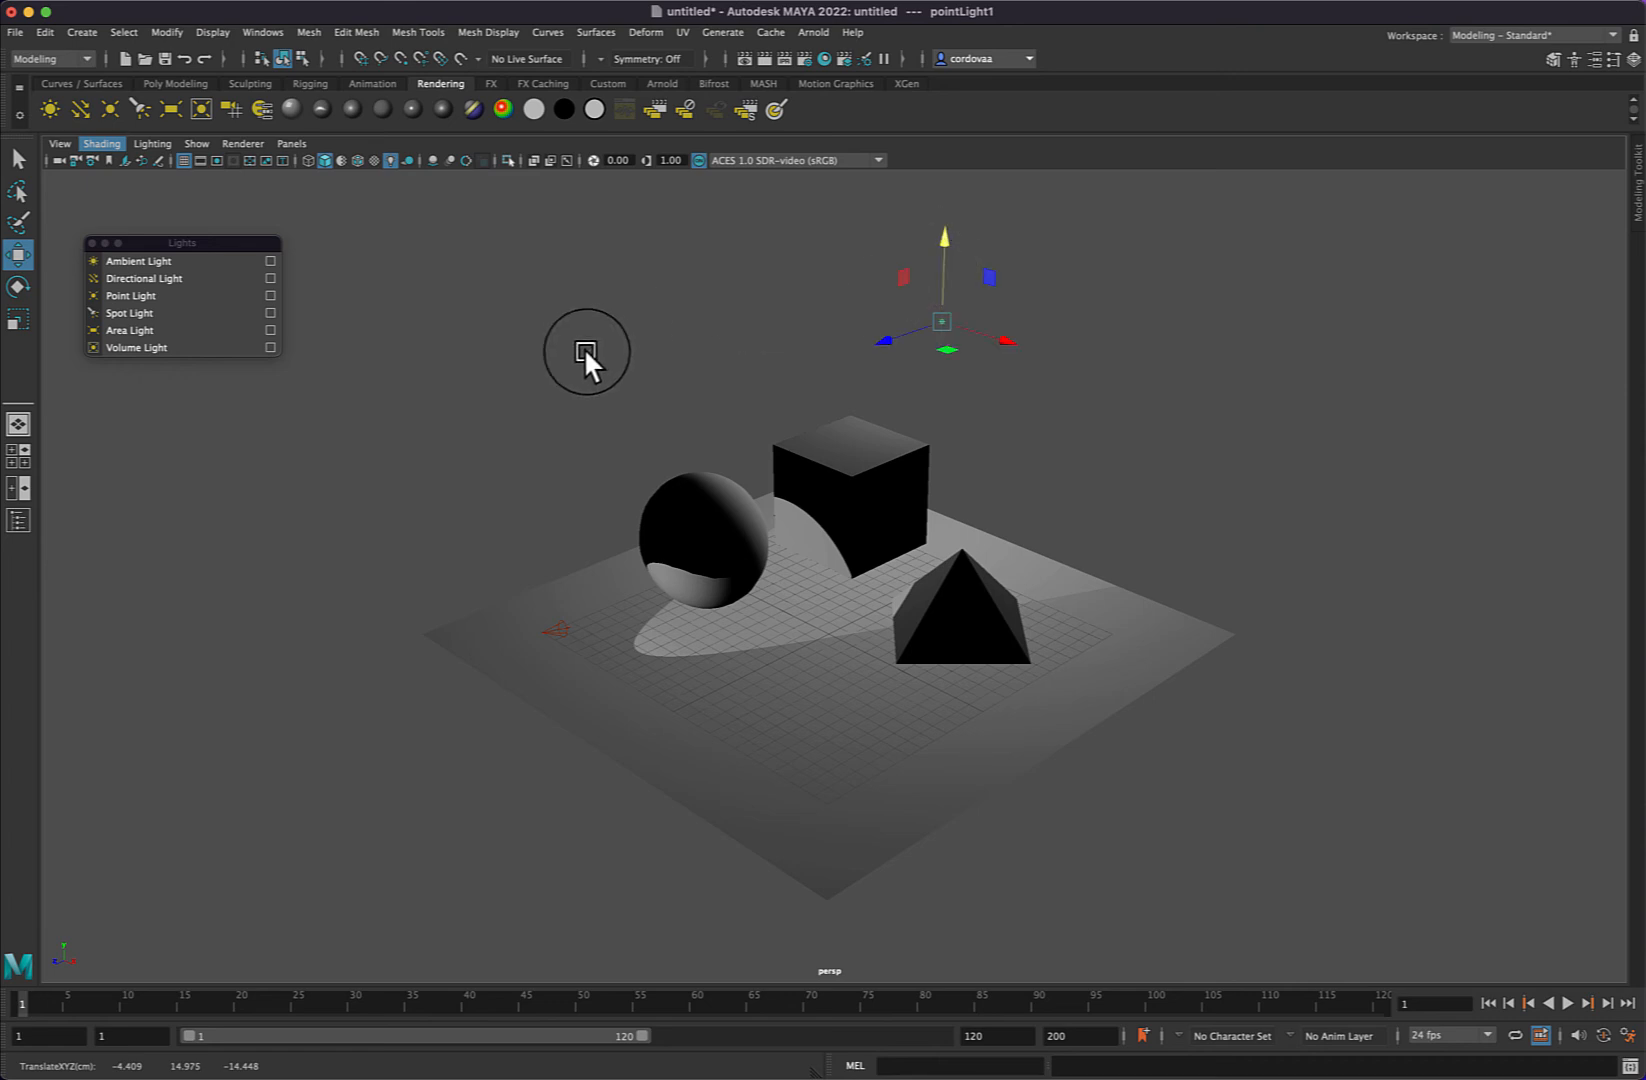
Create an area light with the default options and move it to about X -17.29, Y 10.08, Z 0.09.
{"action": "left_click", "coordinate": [270, 330]}
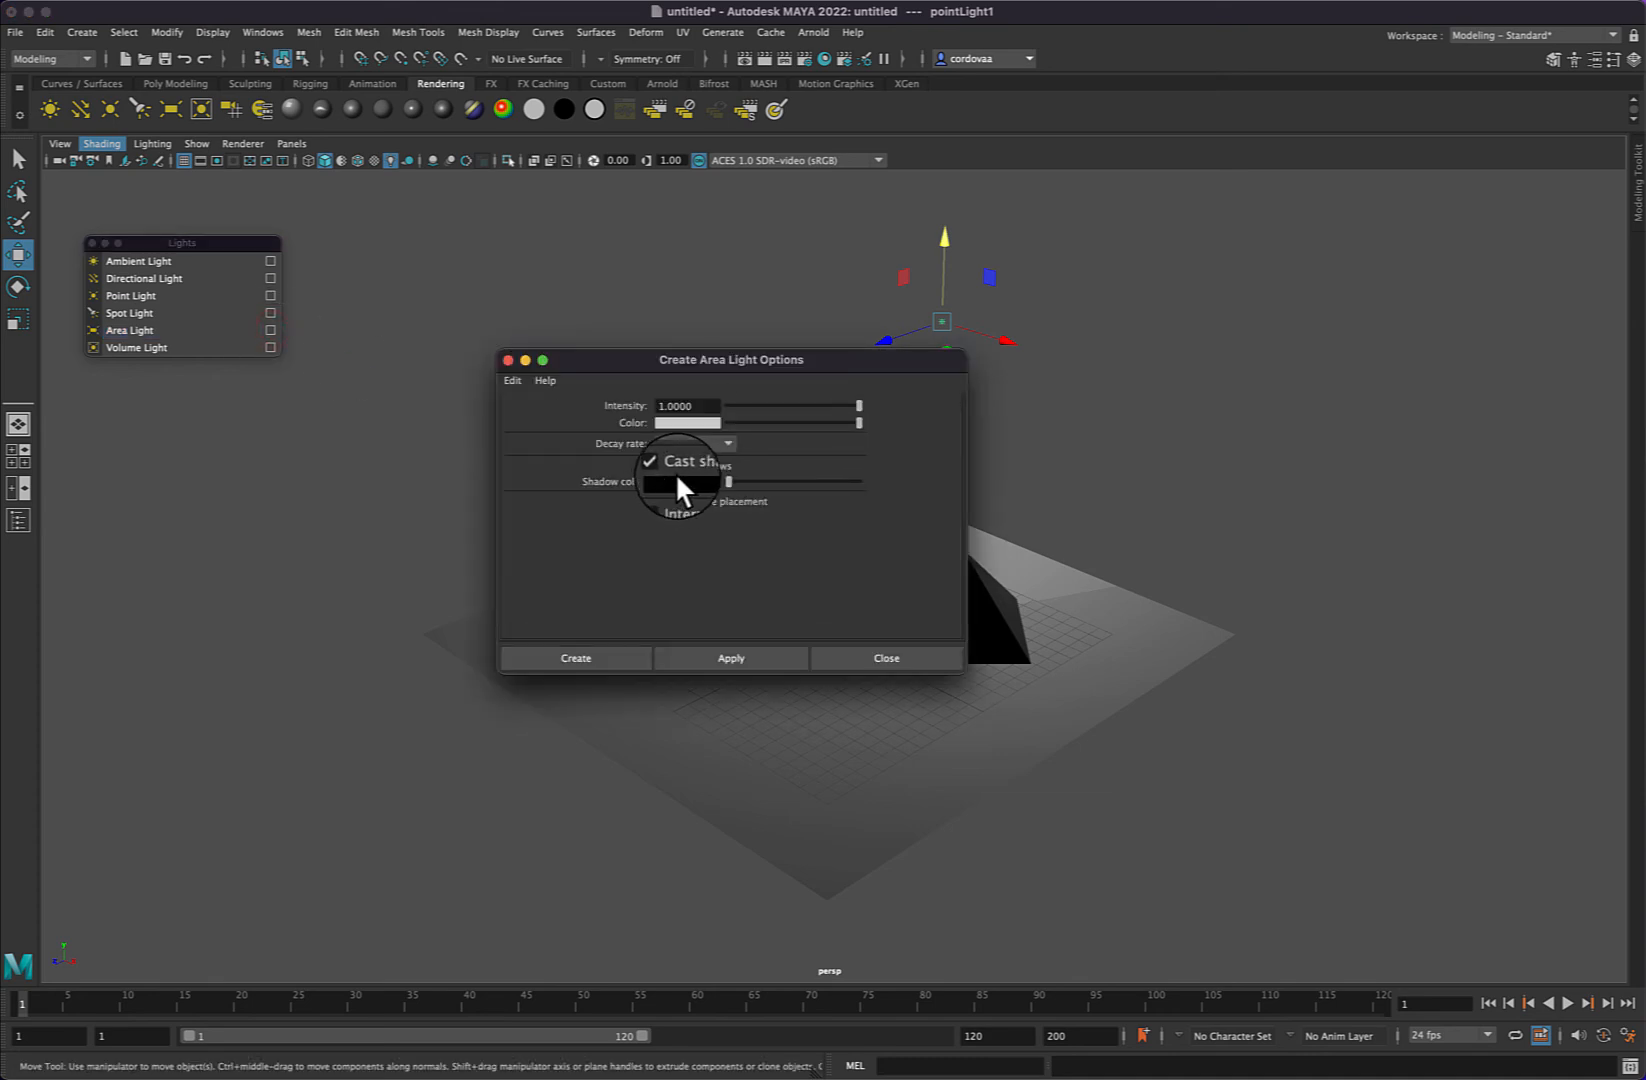
{"action": "left_click", "coordinate": [592, 657]}
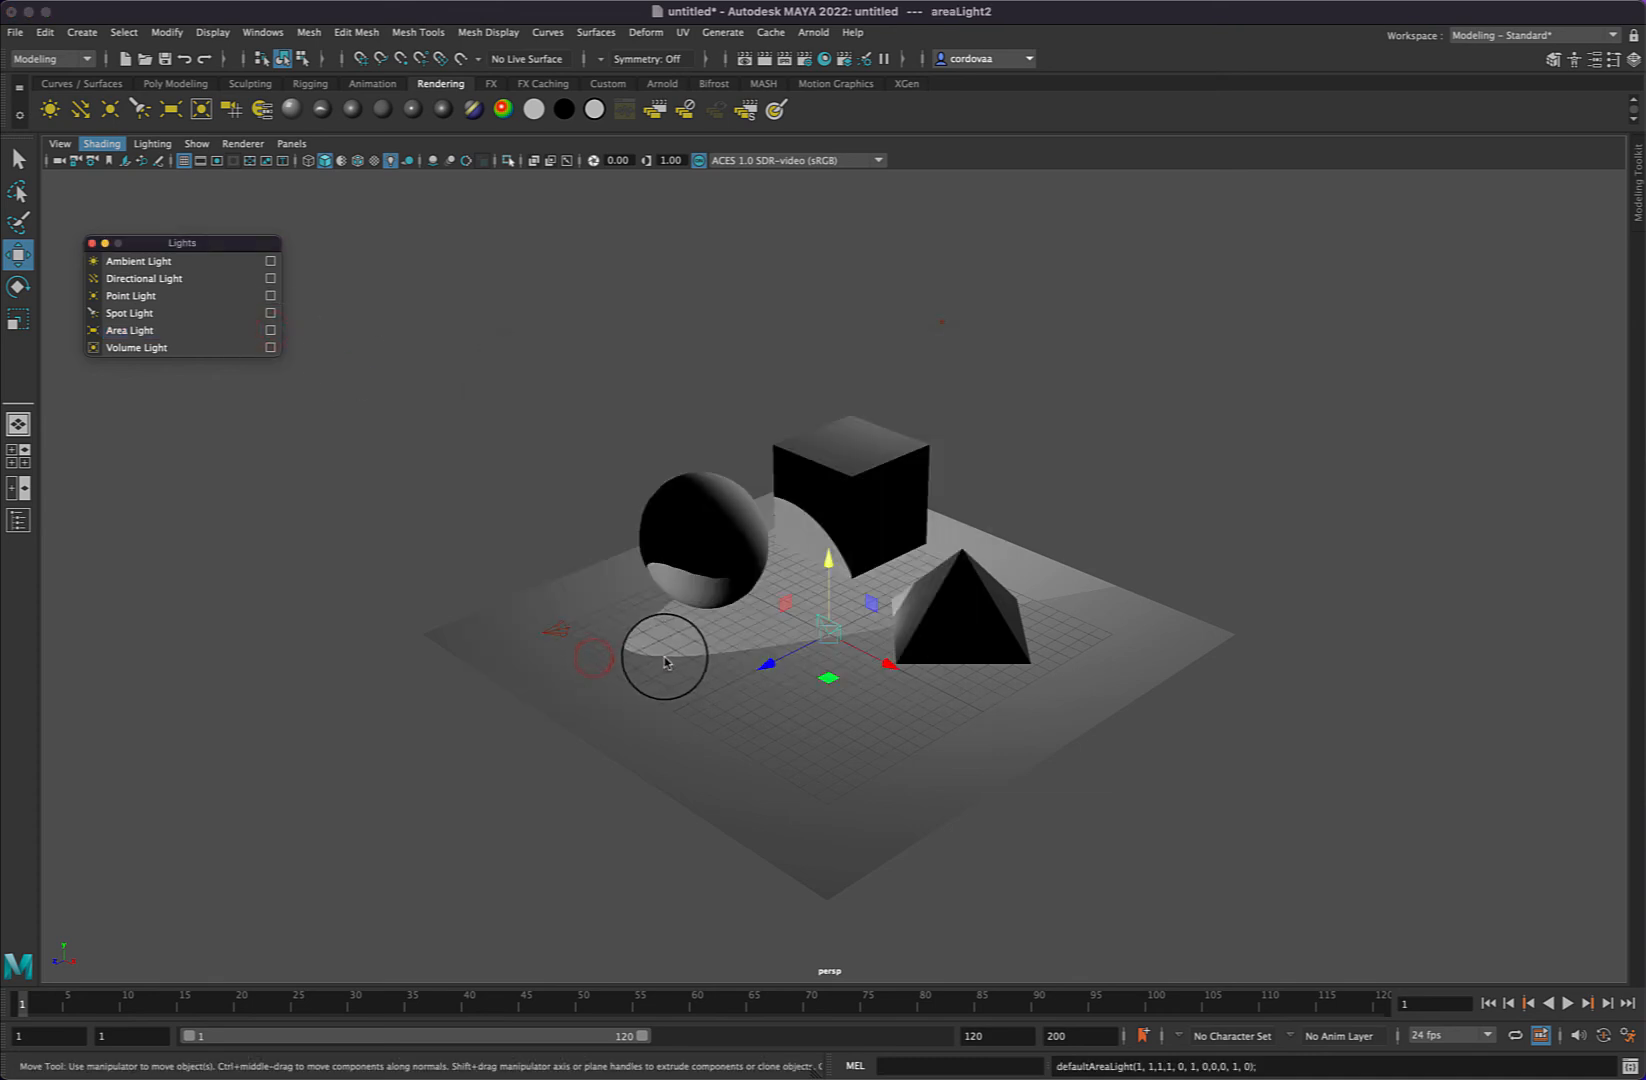
{"action": "left_click", "coordinate": [823, 558]}
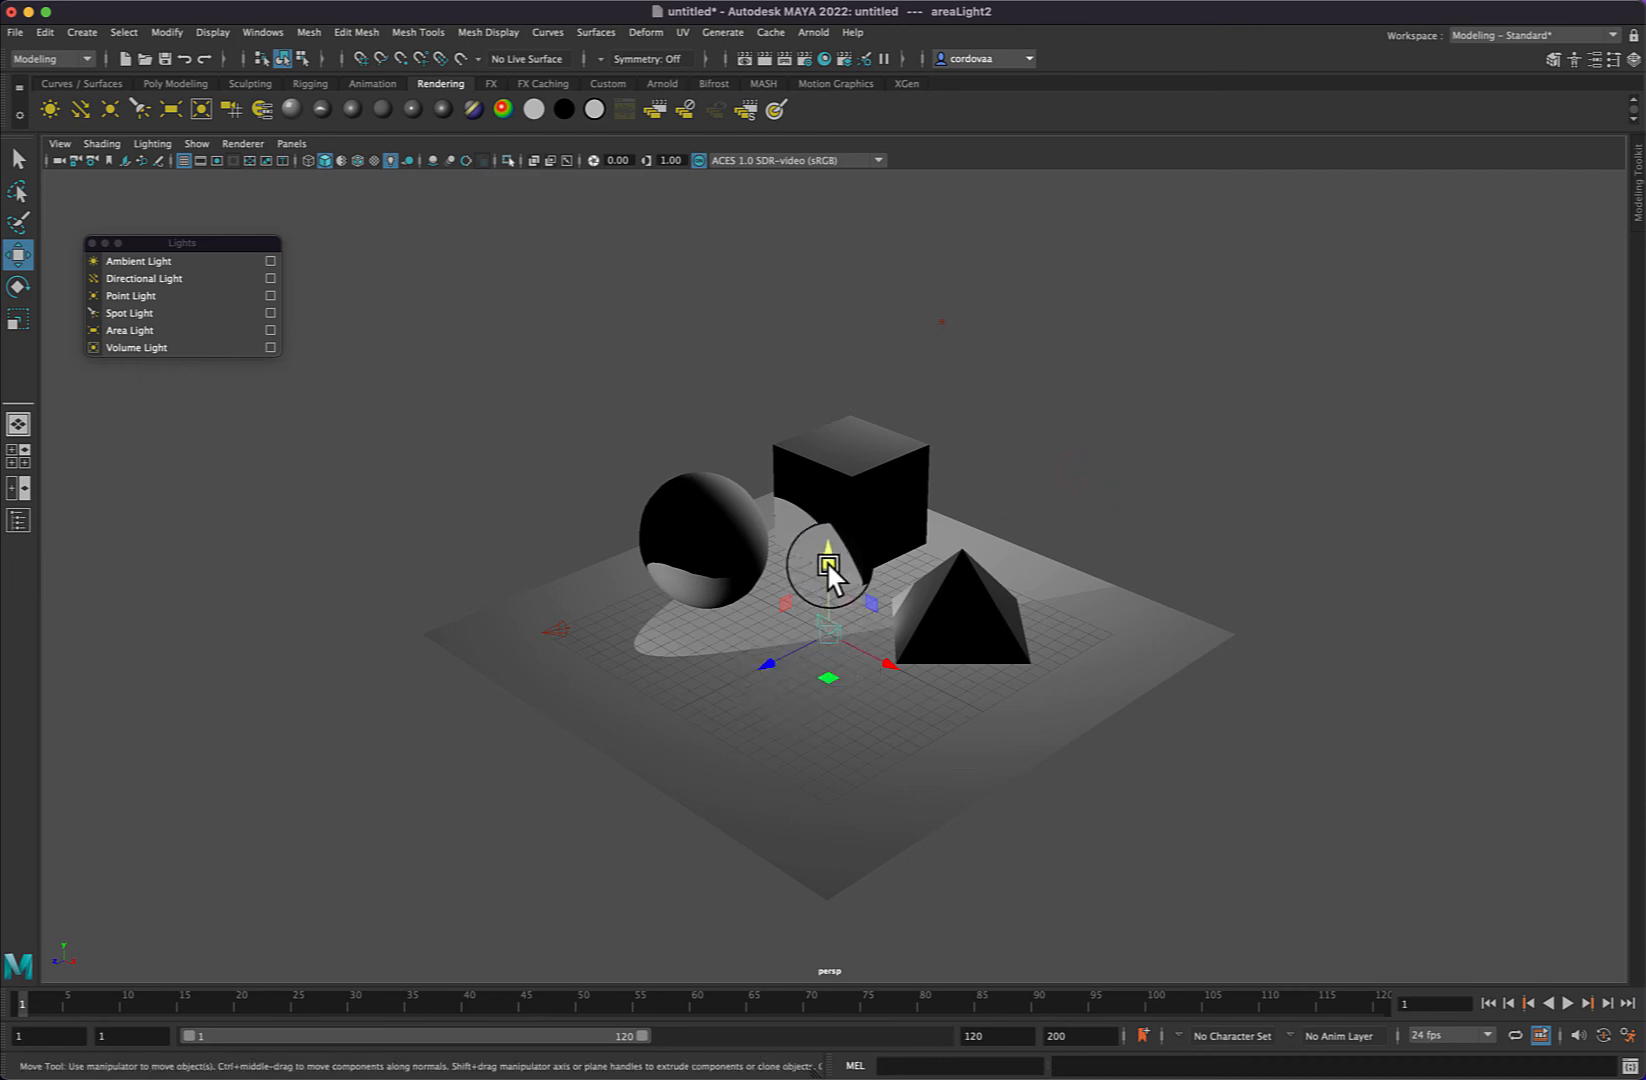
{"action": "left_click_drag", "start_coordinate": [829, 558], "coordinate": [825, 401]}
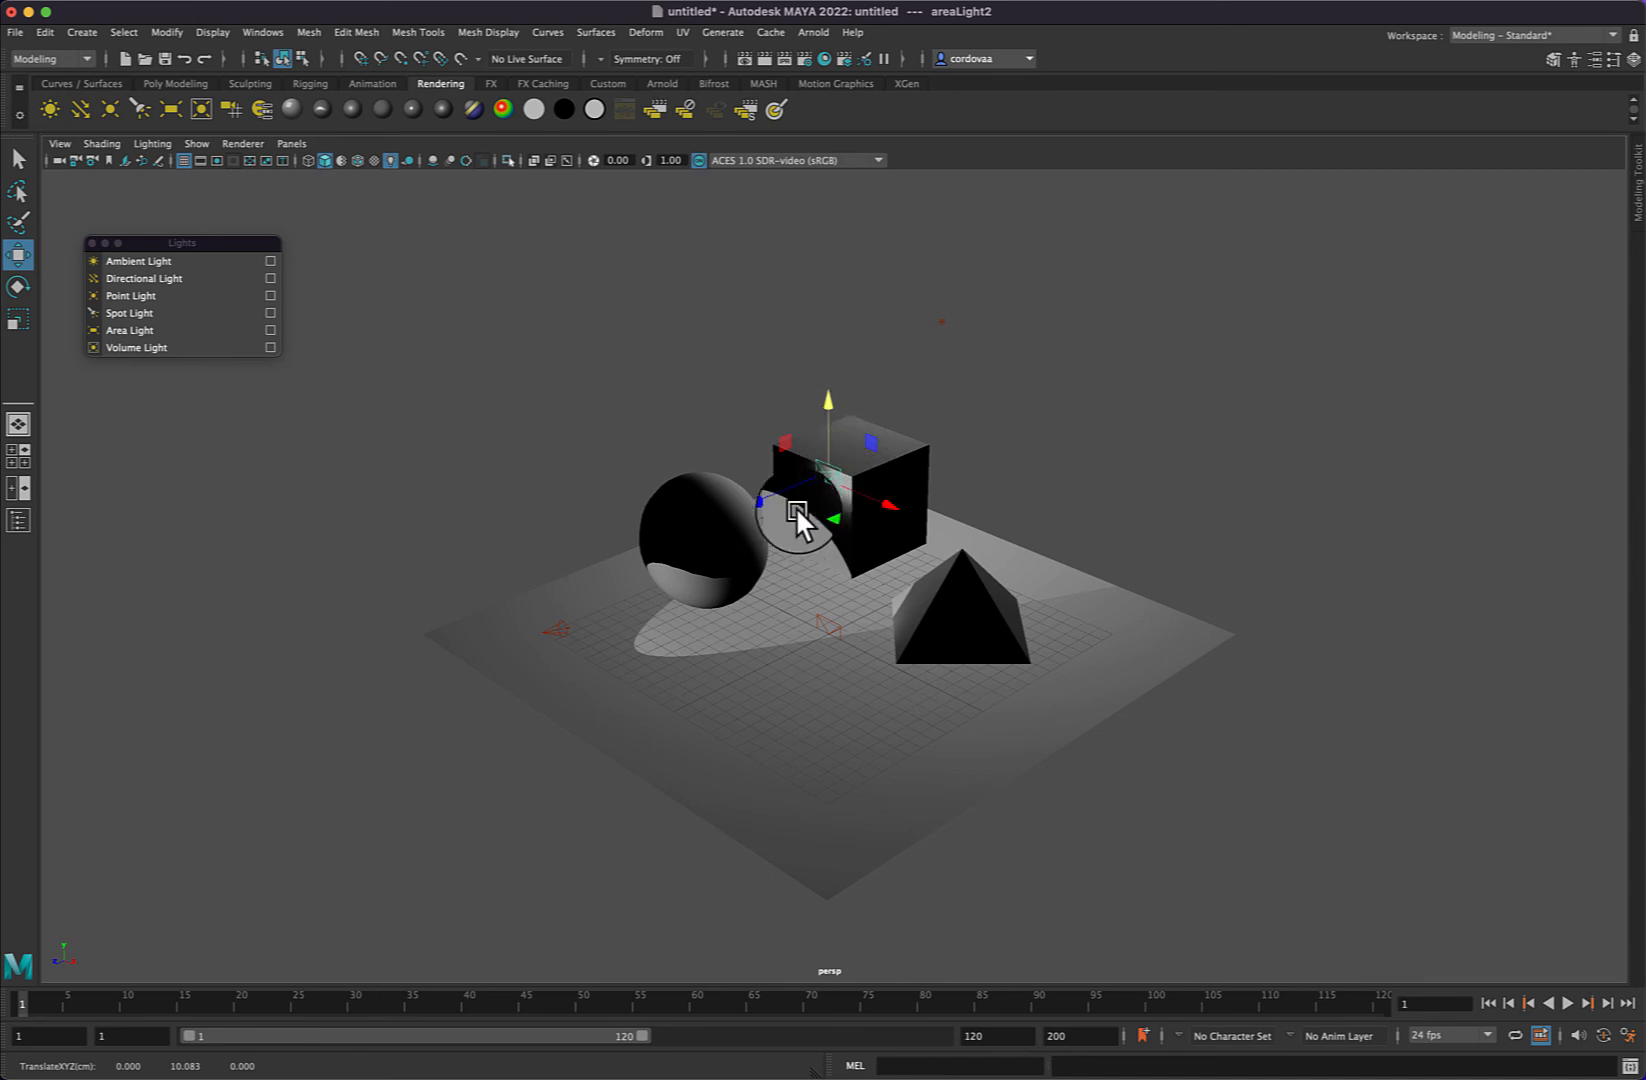
{"action": "left_click_drag", "start_coordinate": [763, 510], "coordinate": [536, 446]}
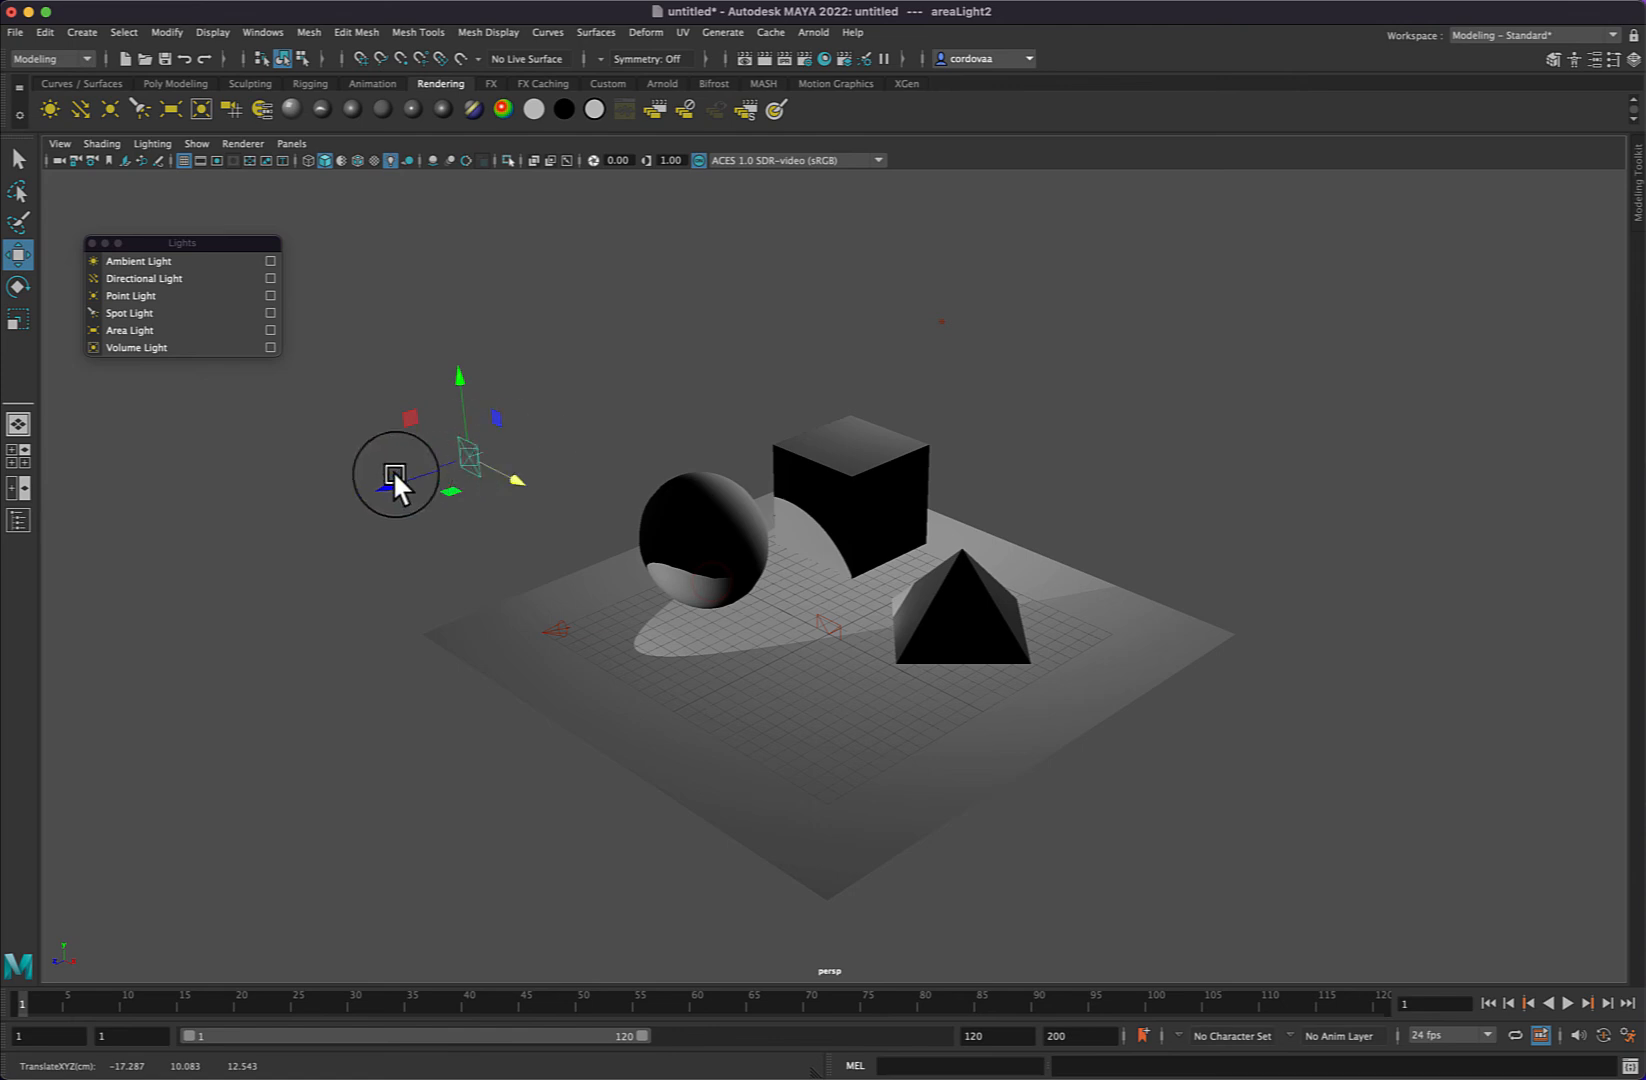
{"action": "left_click_drag", "start_coordinate": [393, 469], "coordinate": [566, 400]}
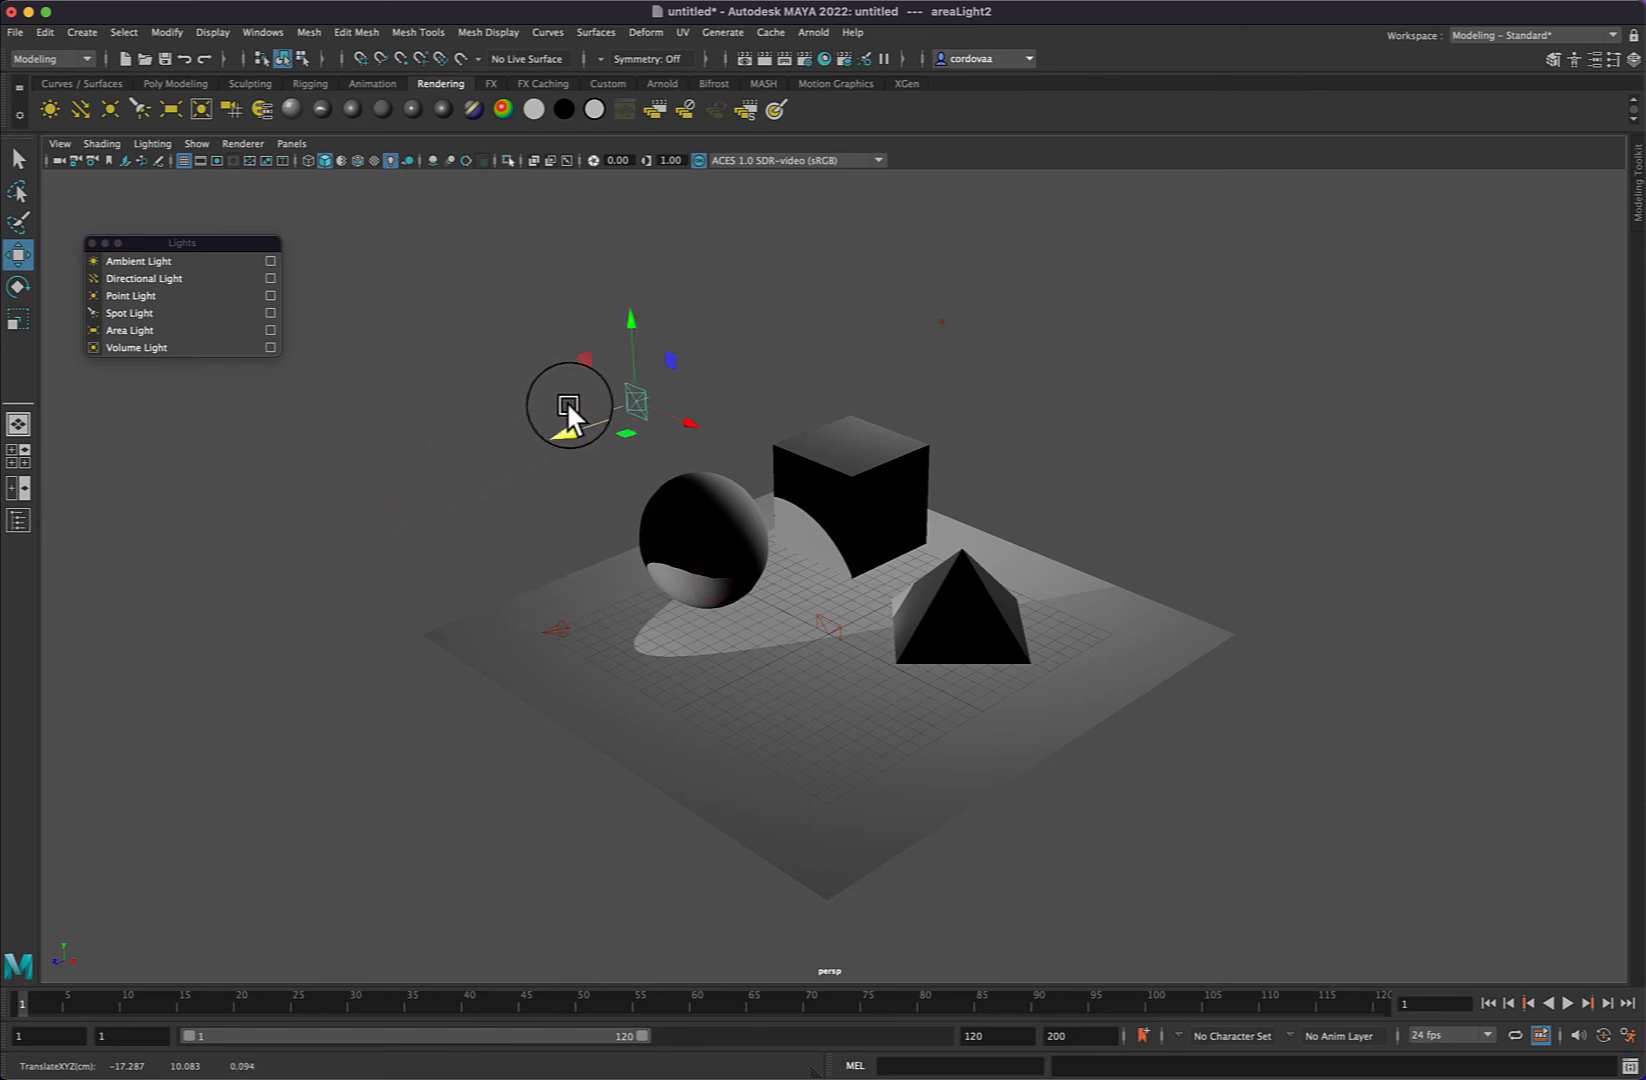
Rotate the area light to tilt down toward the objects, about -56, -96 and 19 degrees in X, Y and Z.
{"action": "key", "text": "e"}
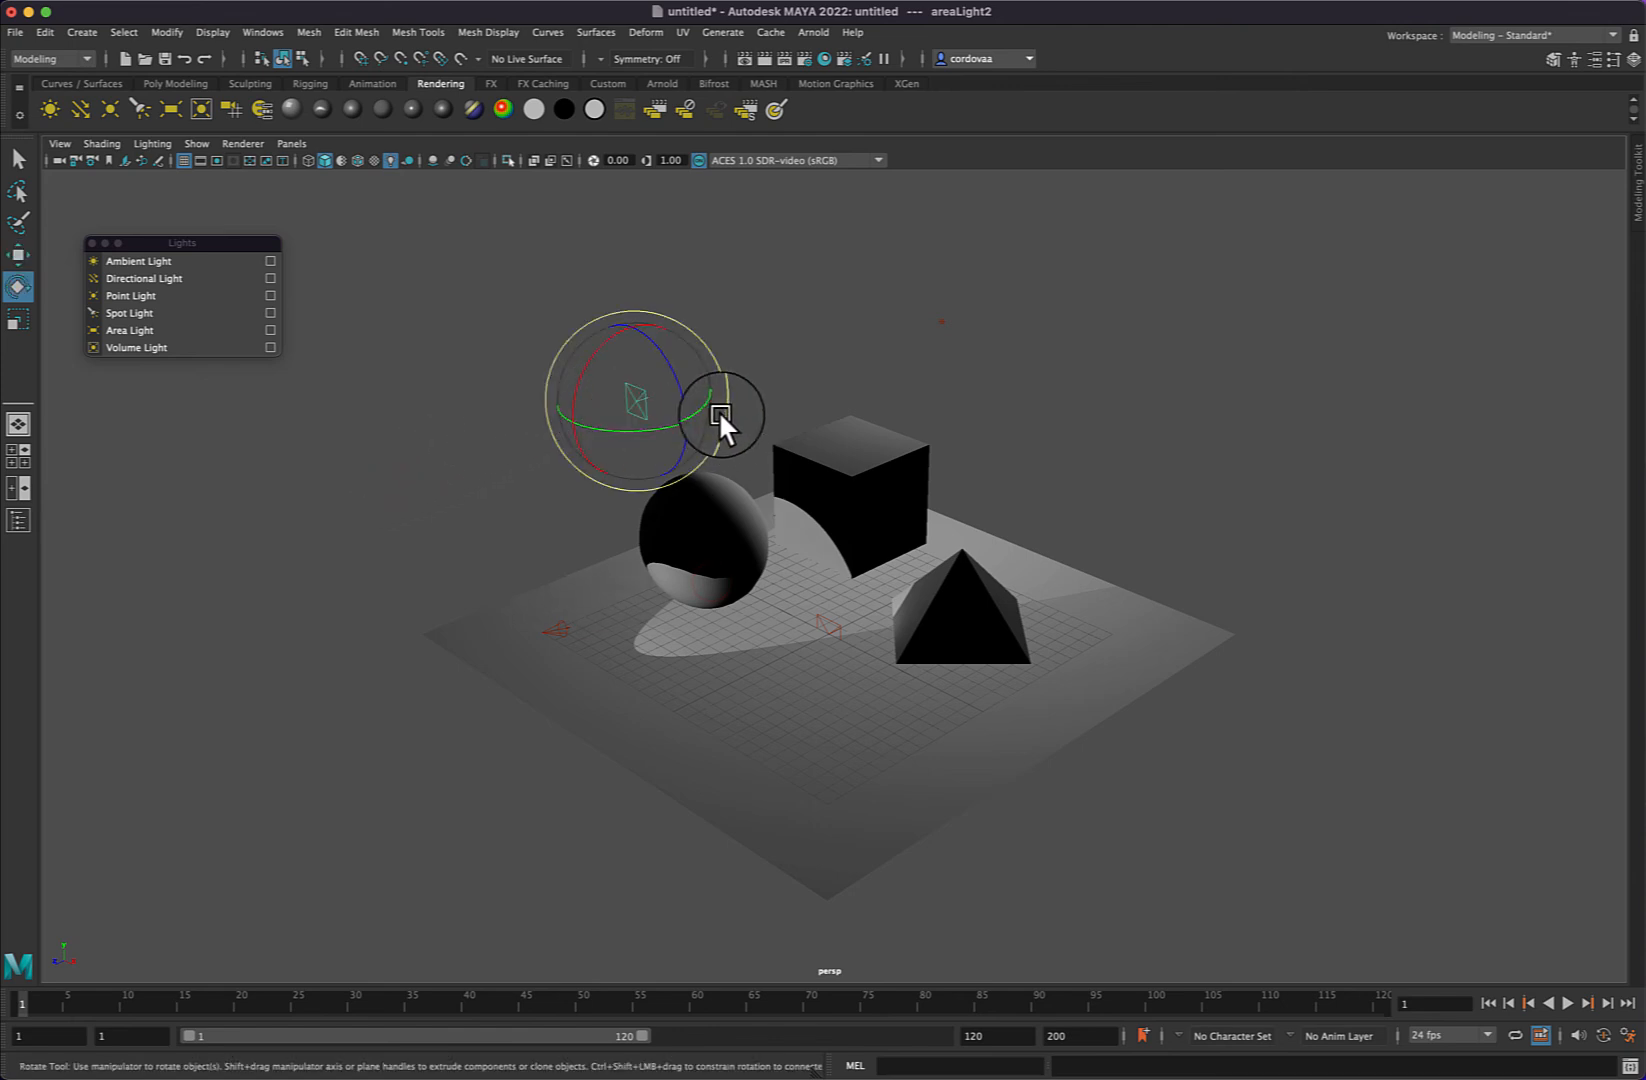
{"action": "left_click_drag", "start_coordinate": [698, 412], "coordinate": [568, 418]}
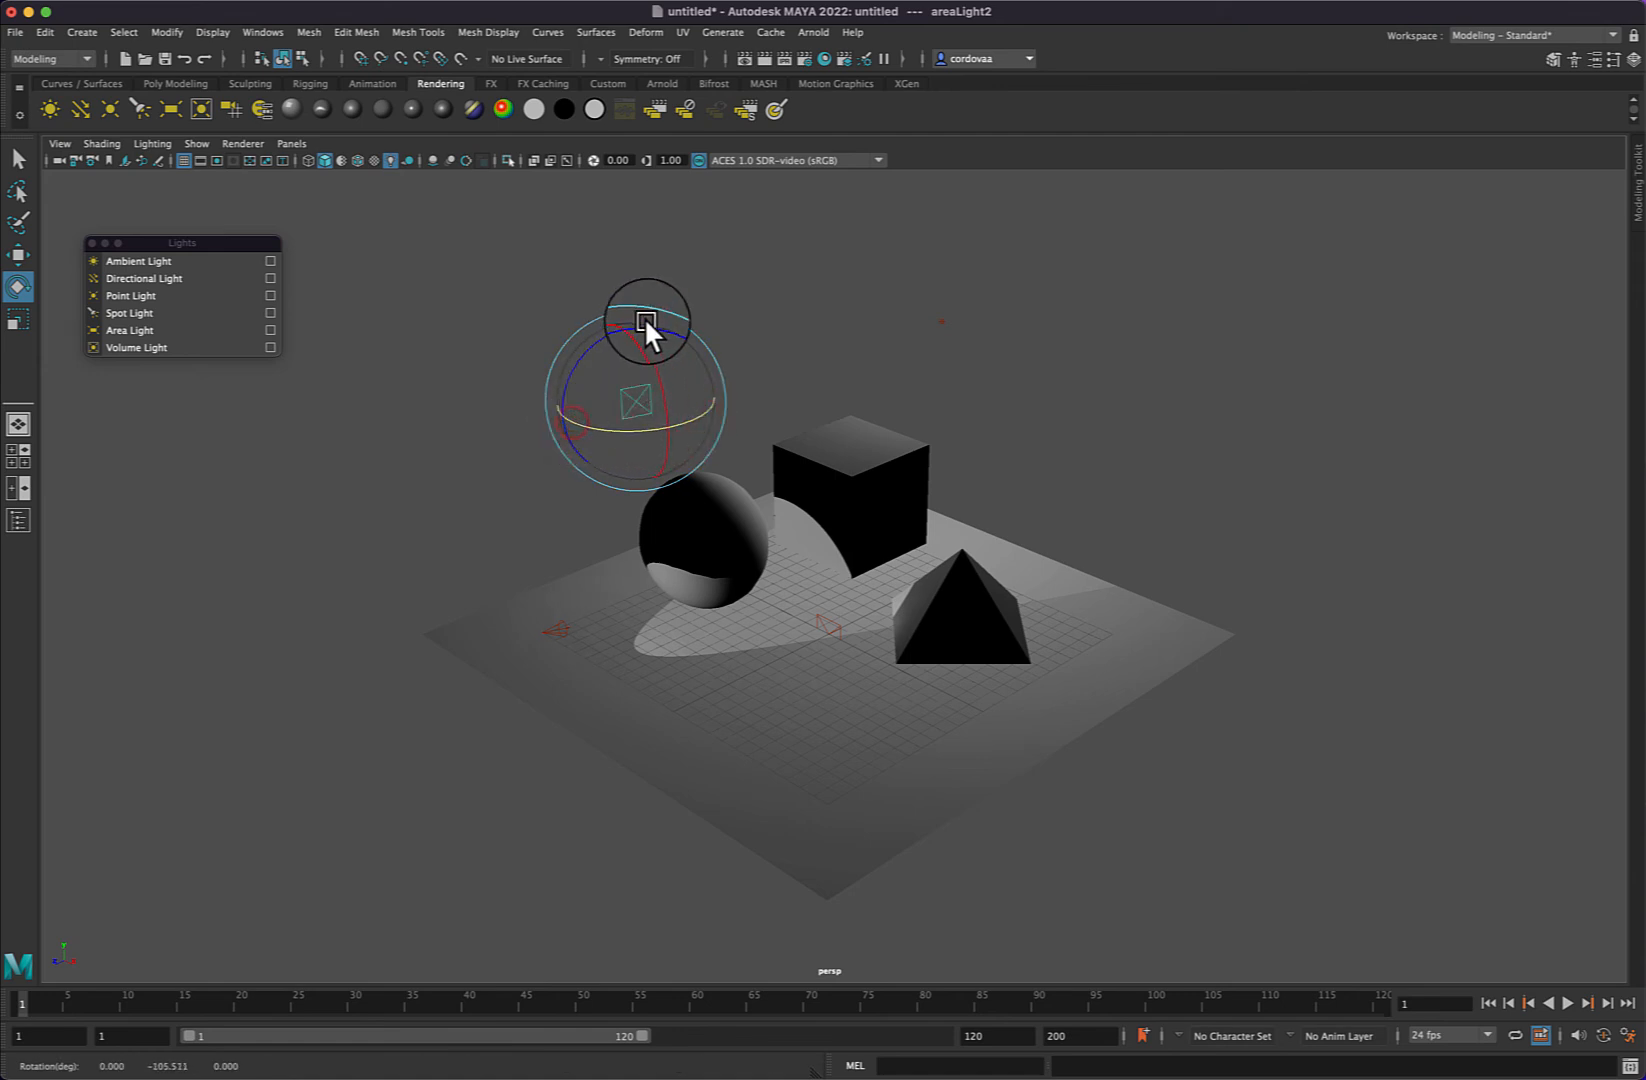
{"action": "left_click_drag", "start_coordinate": [652, 312], "coordinate": [673, 393]}
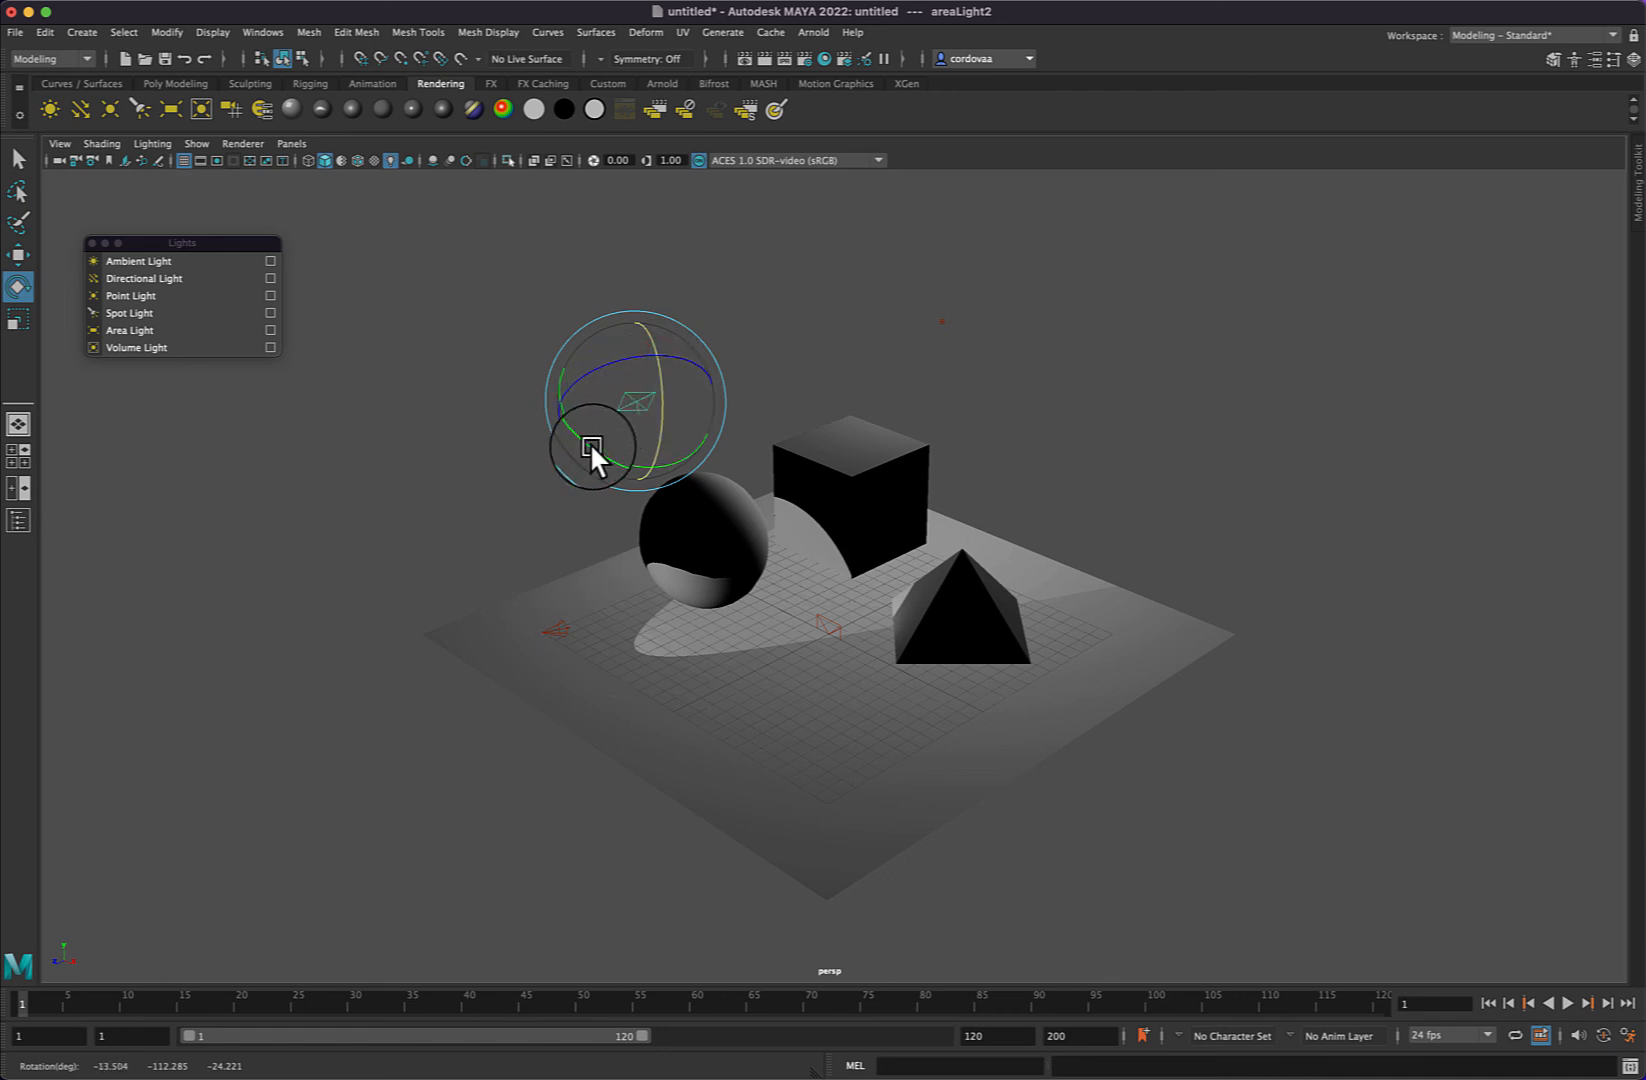
{"action": "left_click_drag", "start_coordinate": [589, 442], "coordinate": [613, 457]}
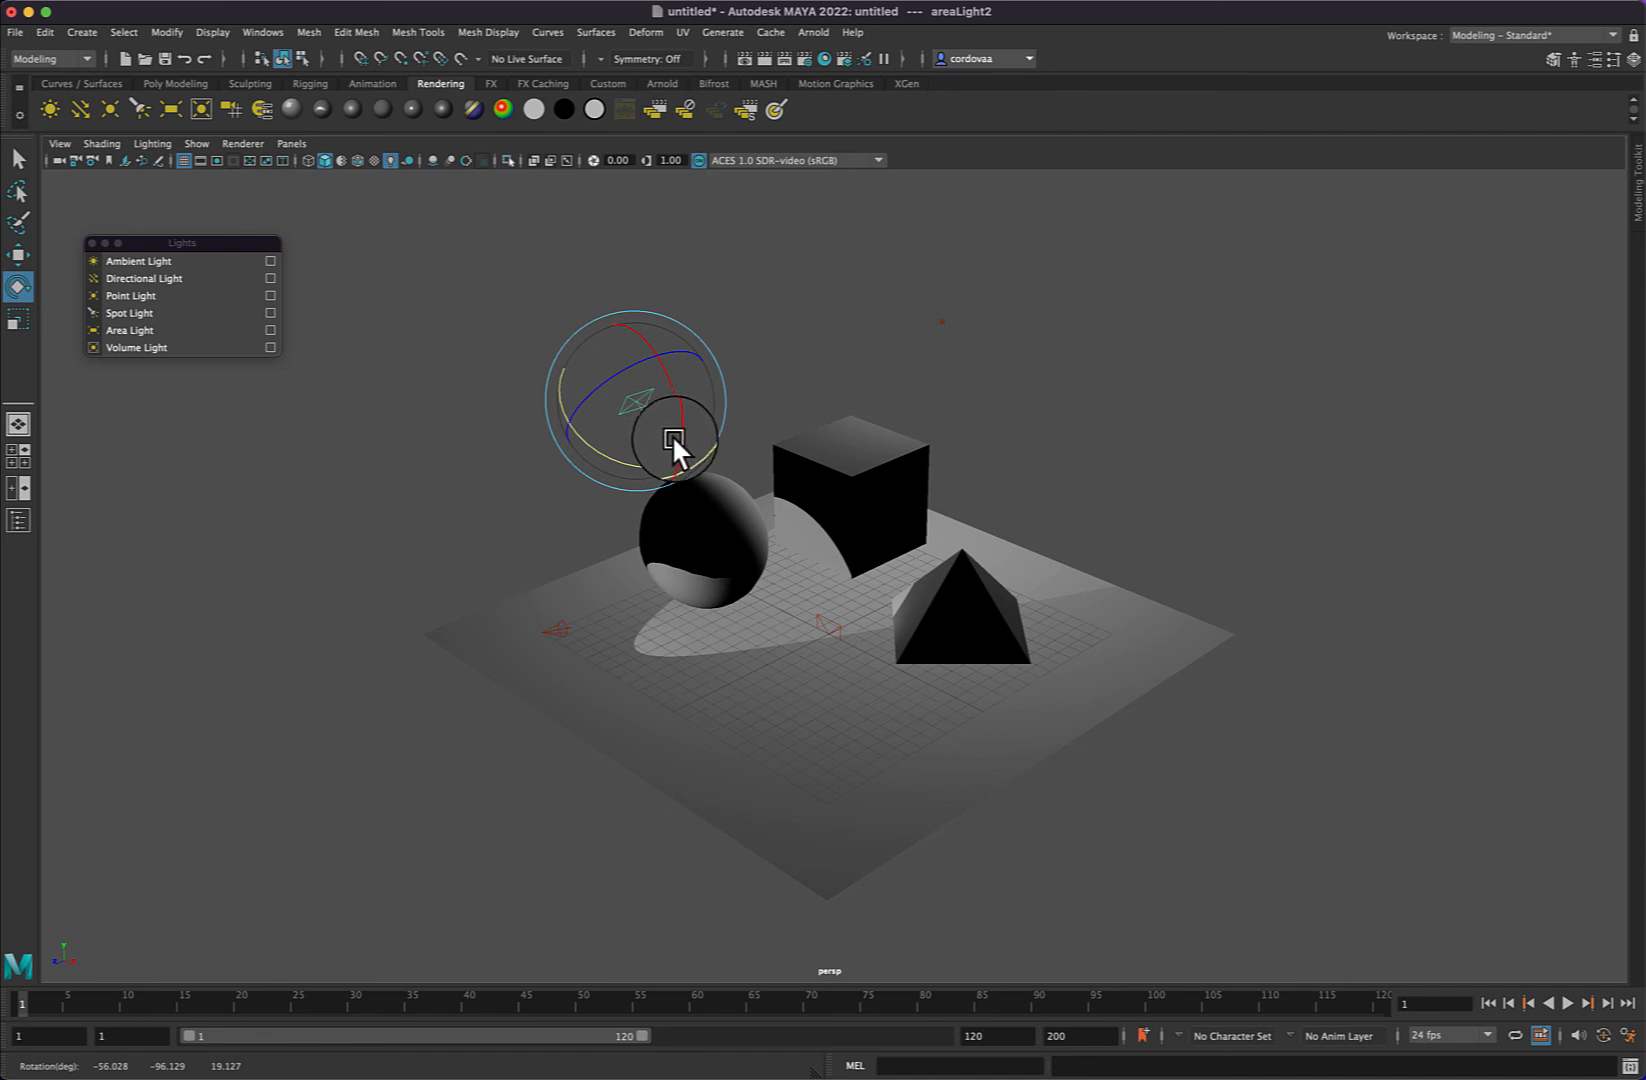
Scale the area light uniformly to about 3.75 and leave it deselected.
{"action": "key", "text": "r"}
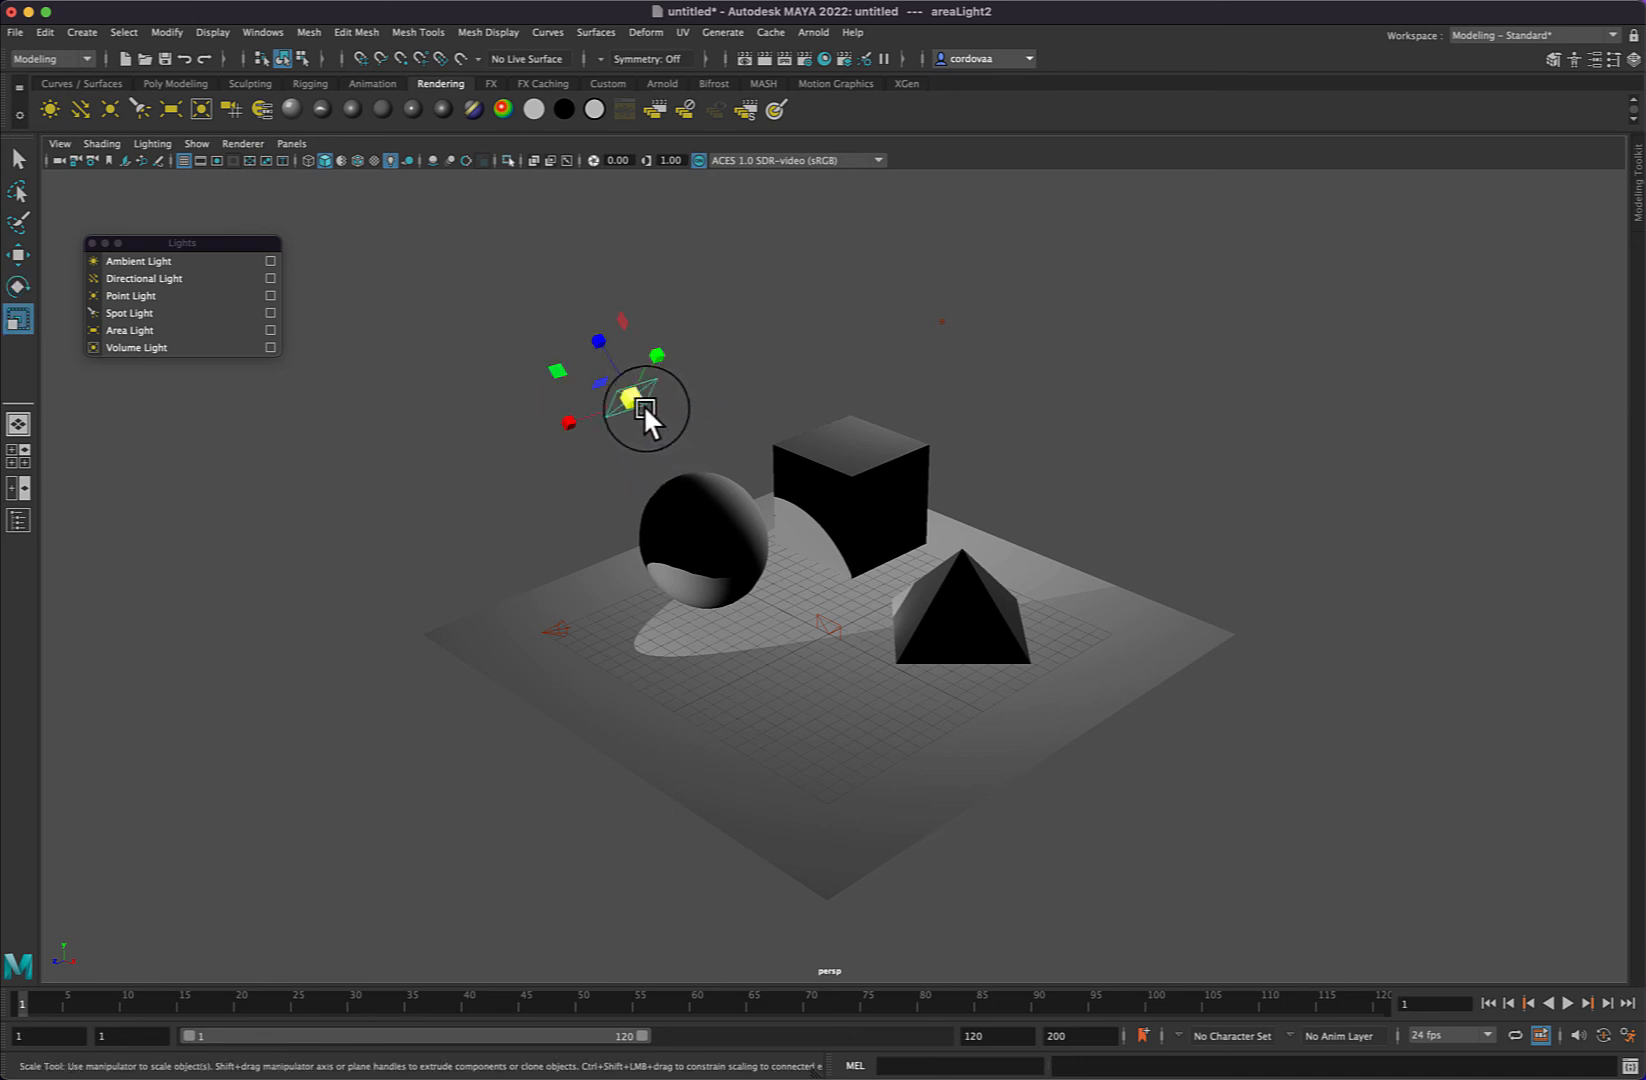
{"action": "left_click_drag", "start_coordinate": [633, 400], "coordinate": [735, 390]}
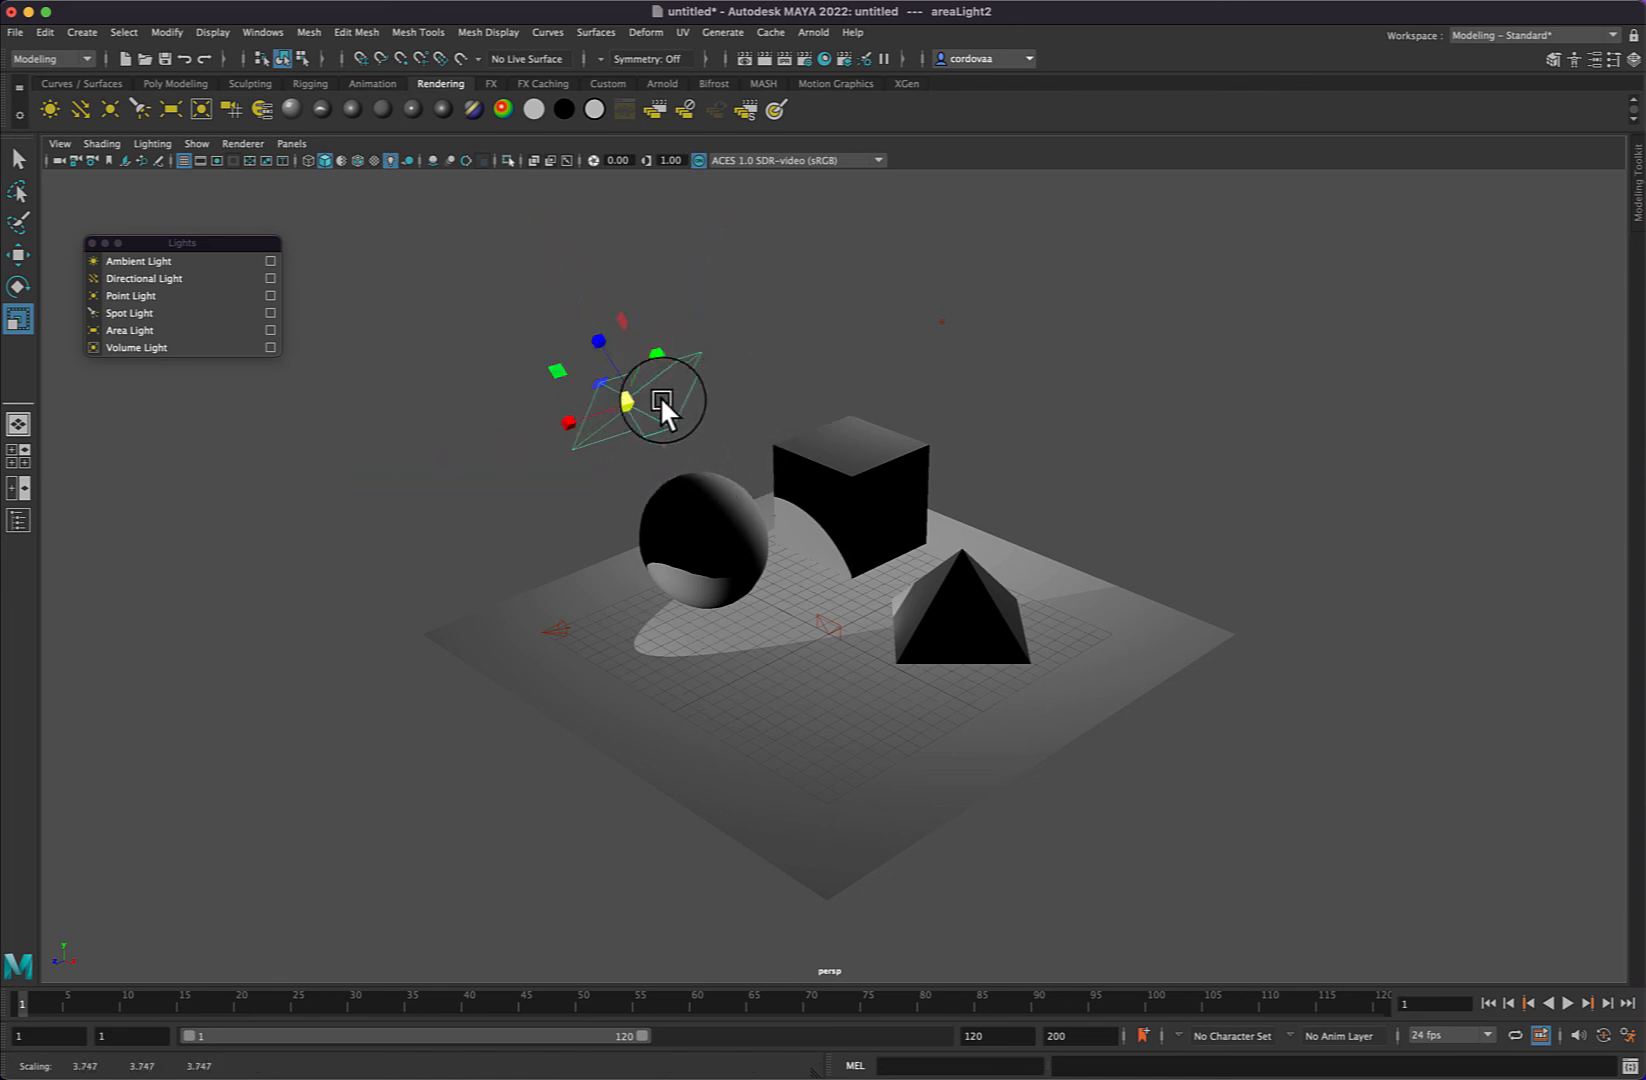
{"action": "left_click", "coordinate": [754, 346]}
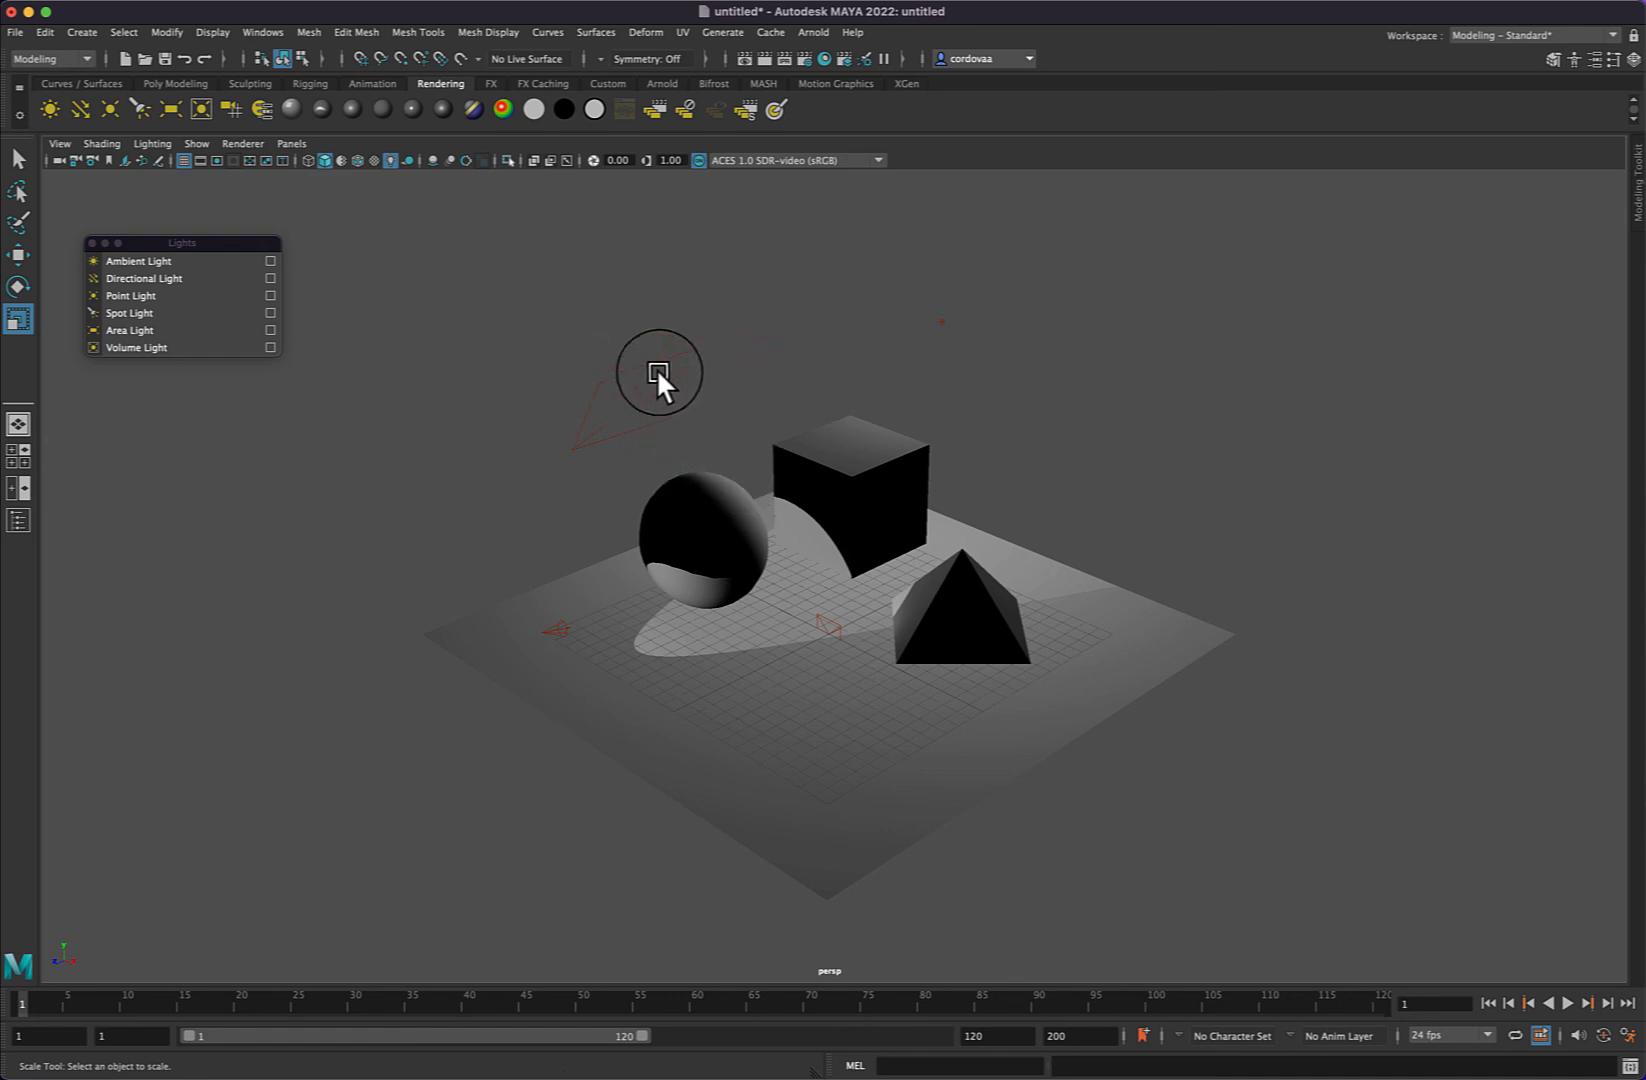
{"action": "left_click_drag", "start_coordinate": [514, 306], "coordinate": [718, 415]}
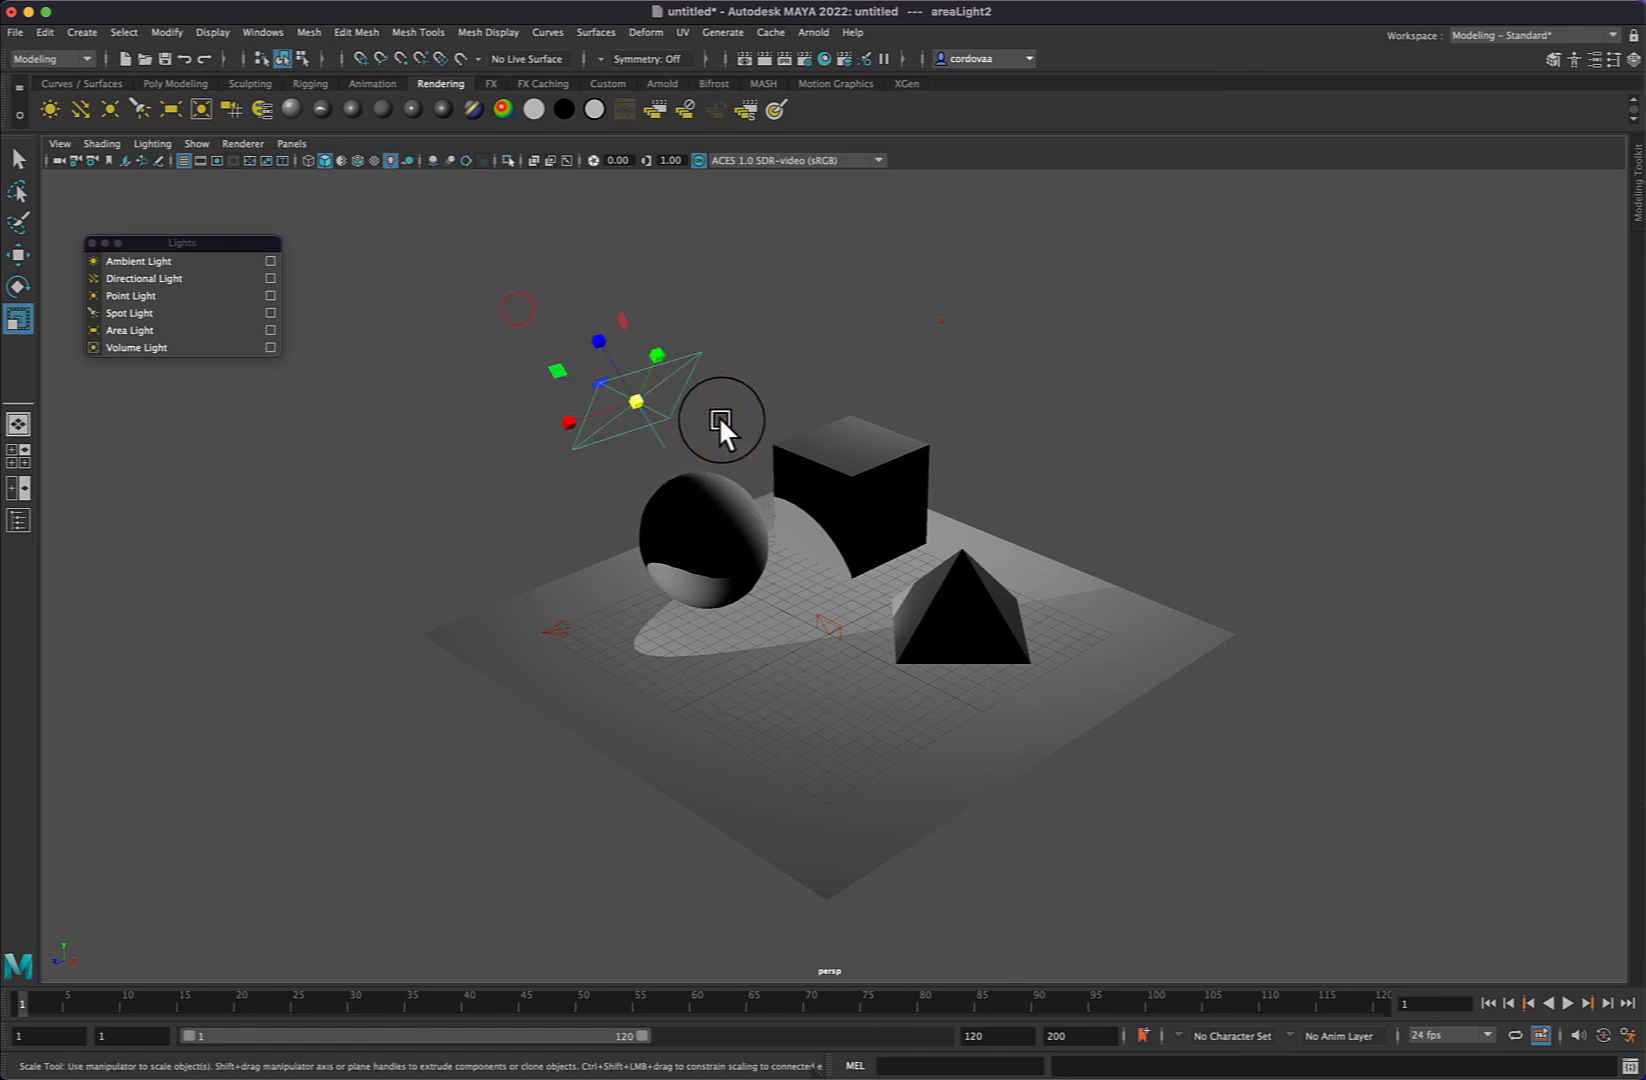
{"action": "left_click", "coordinate": [720, 340]}
{"action": "left_click_drag", "start_coordinate": [493, 280], "coordinate": [699, 415]}
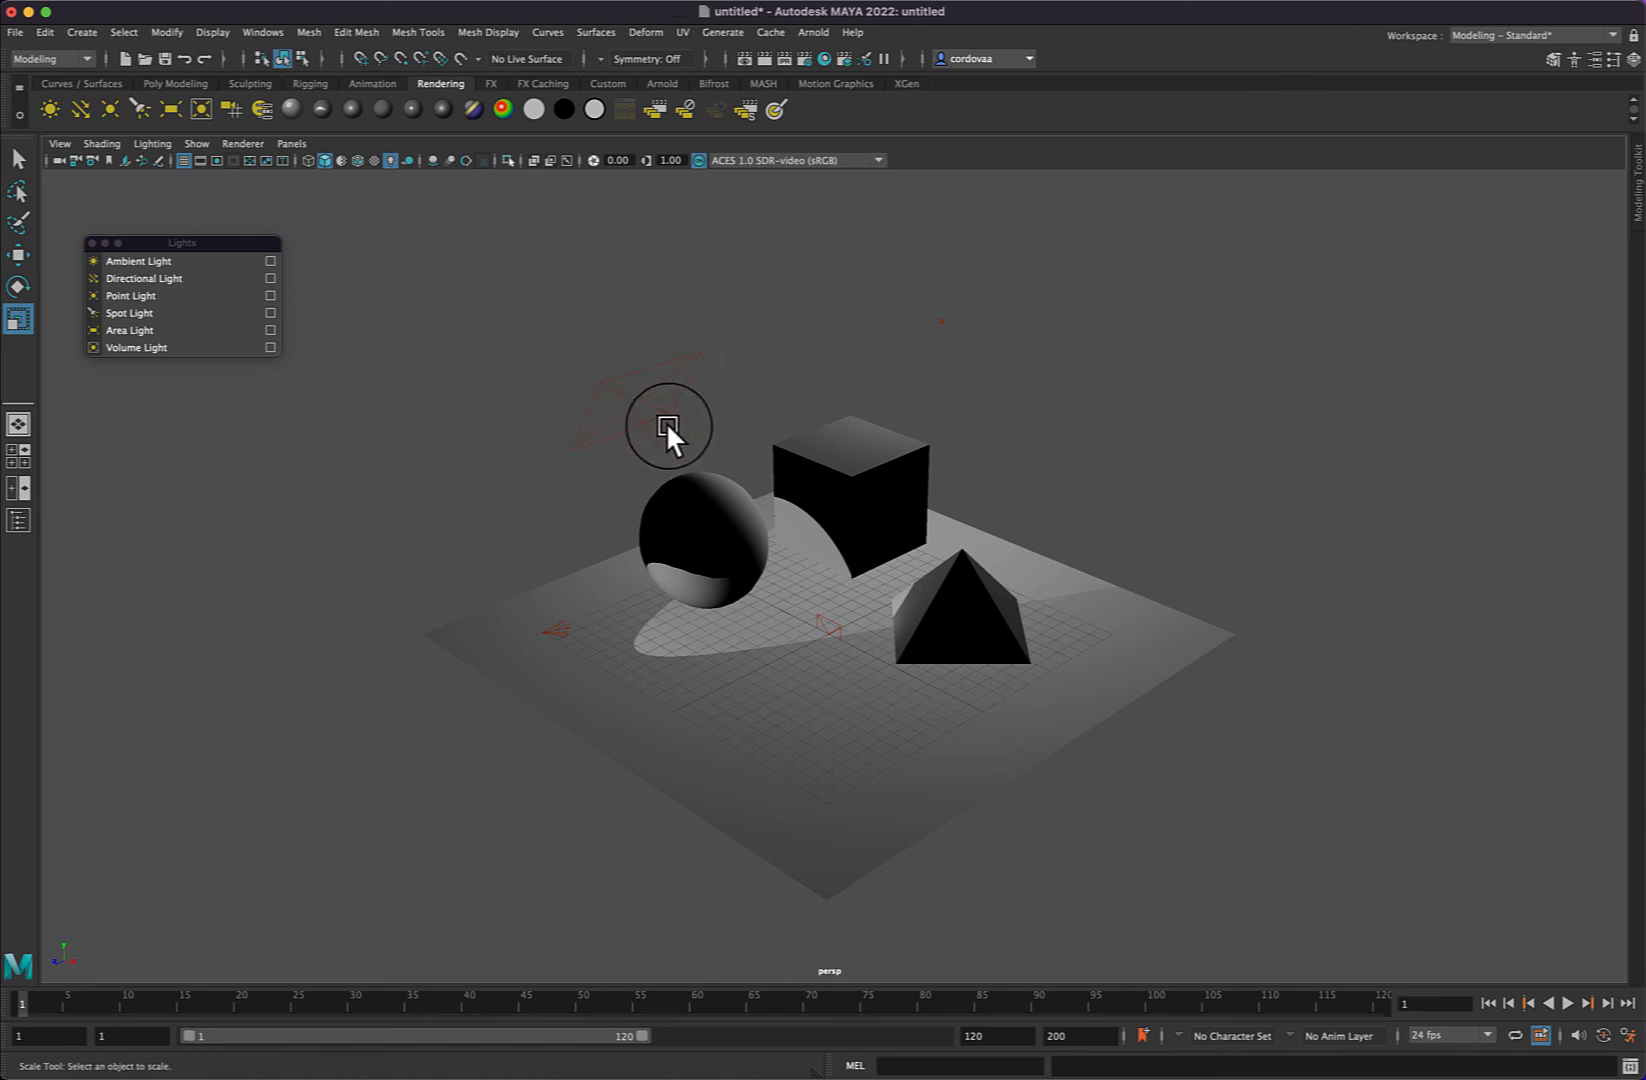
{"action": "left_click", "coordinate": [413, 266]}
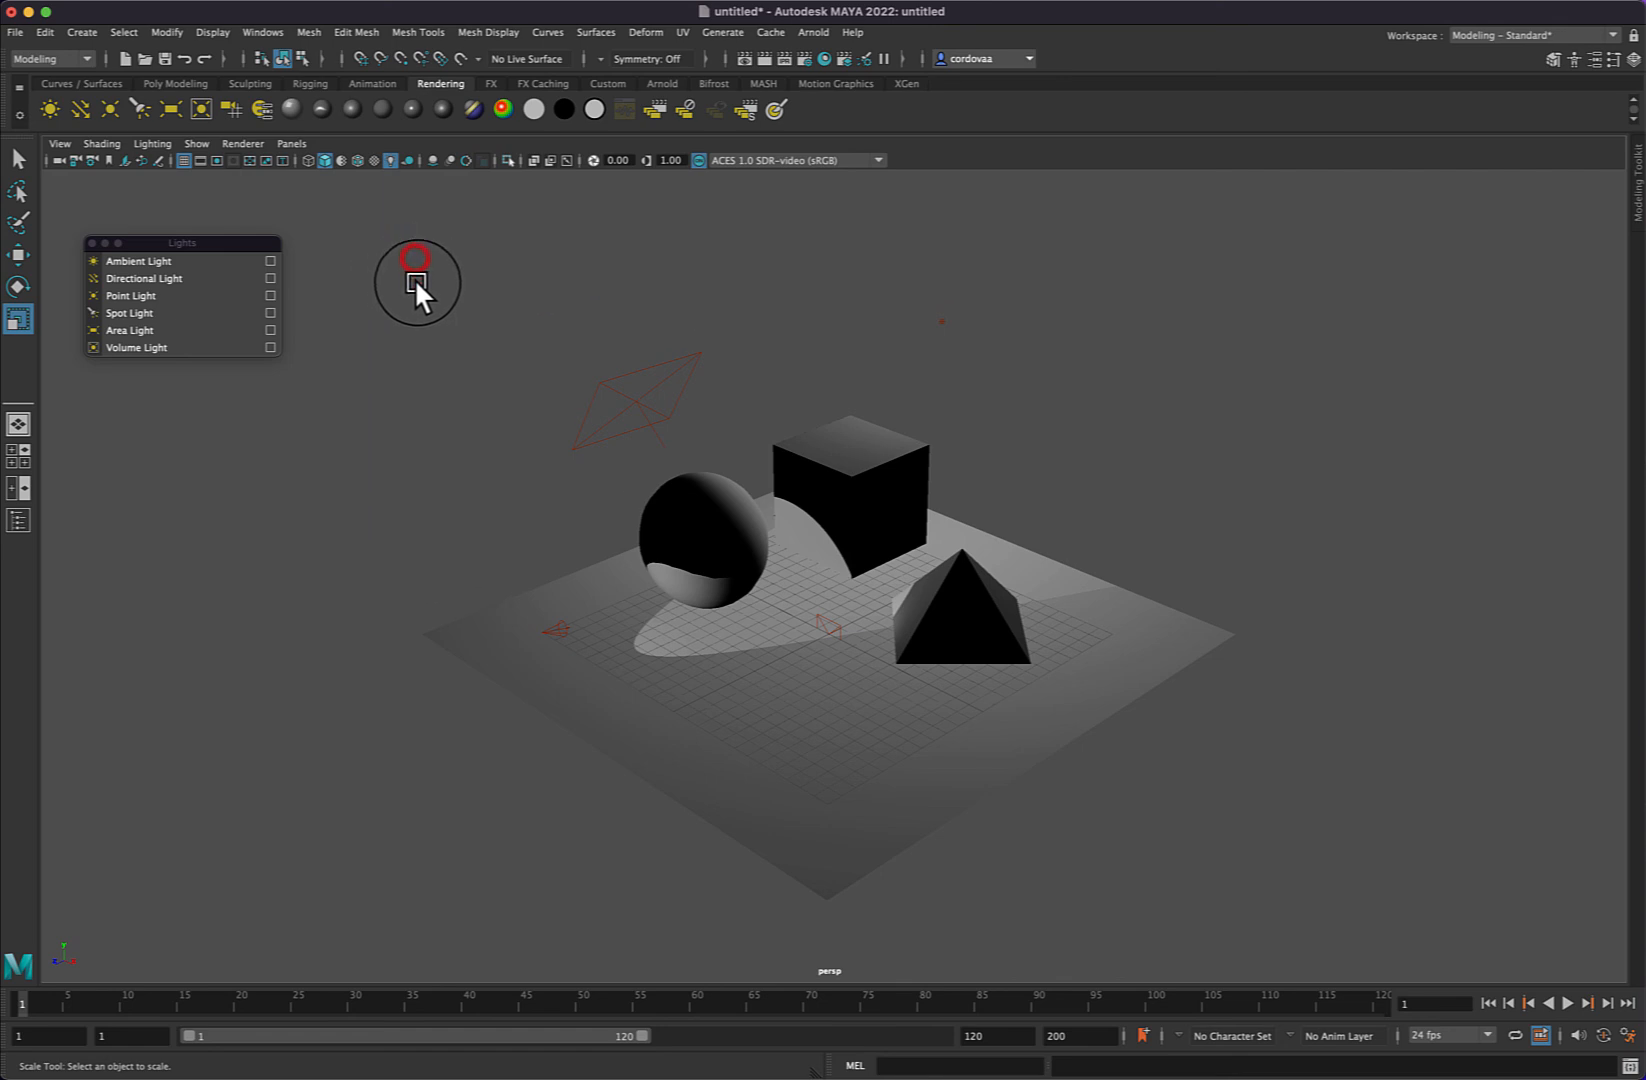
Close the floating lights list and open the Outliner, placing it clear of the shapes.
{"action": "left_click", "coordinate": [91, 243]}
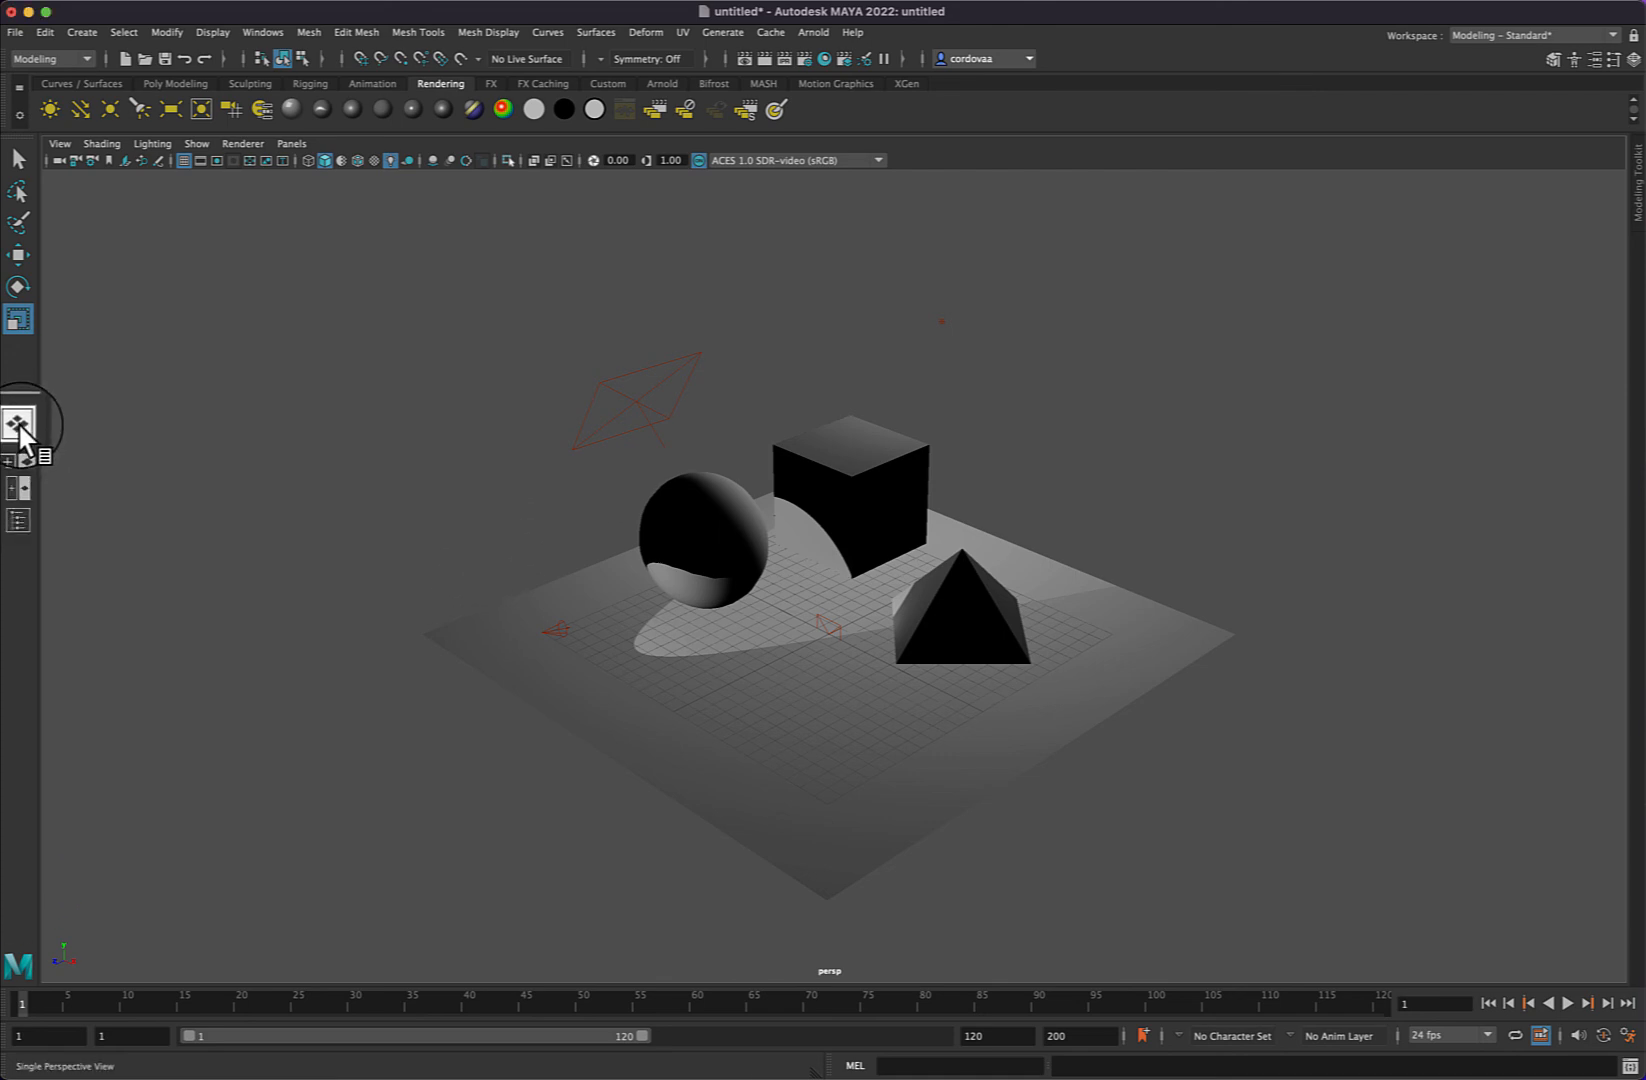
{"action": "left_click", "coordinate": [17, 518]}
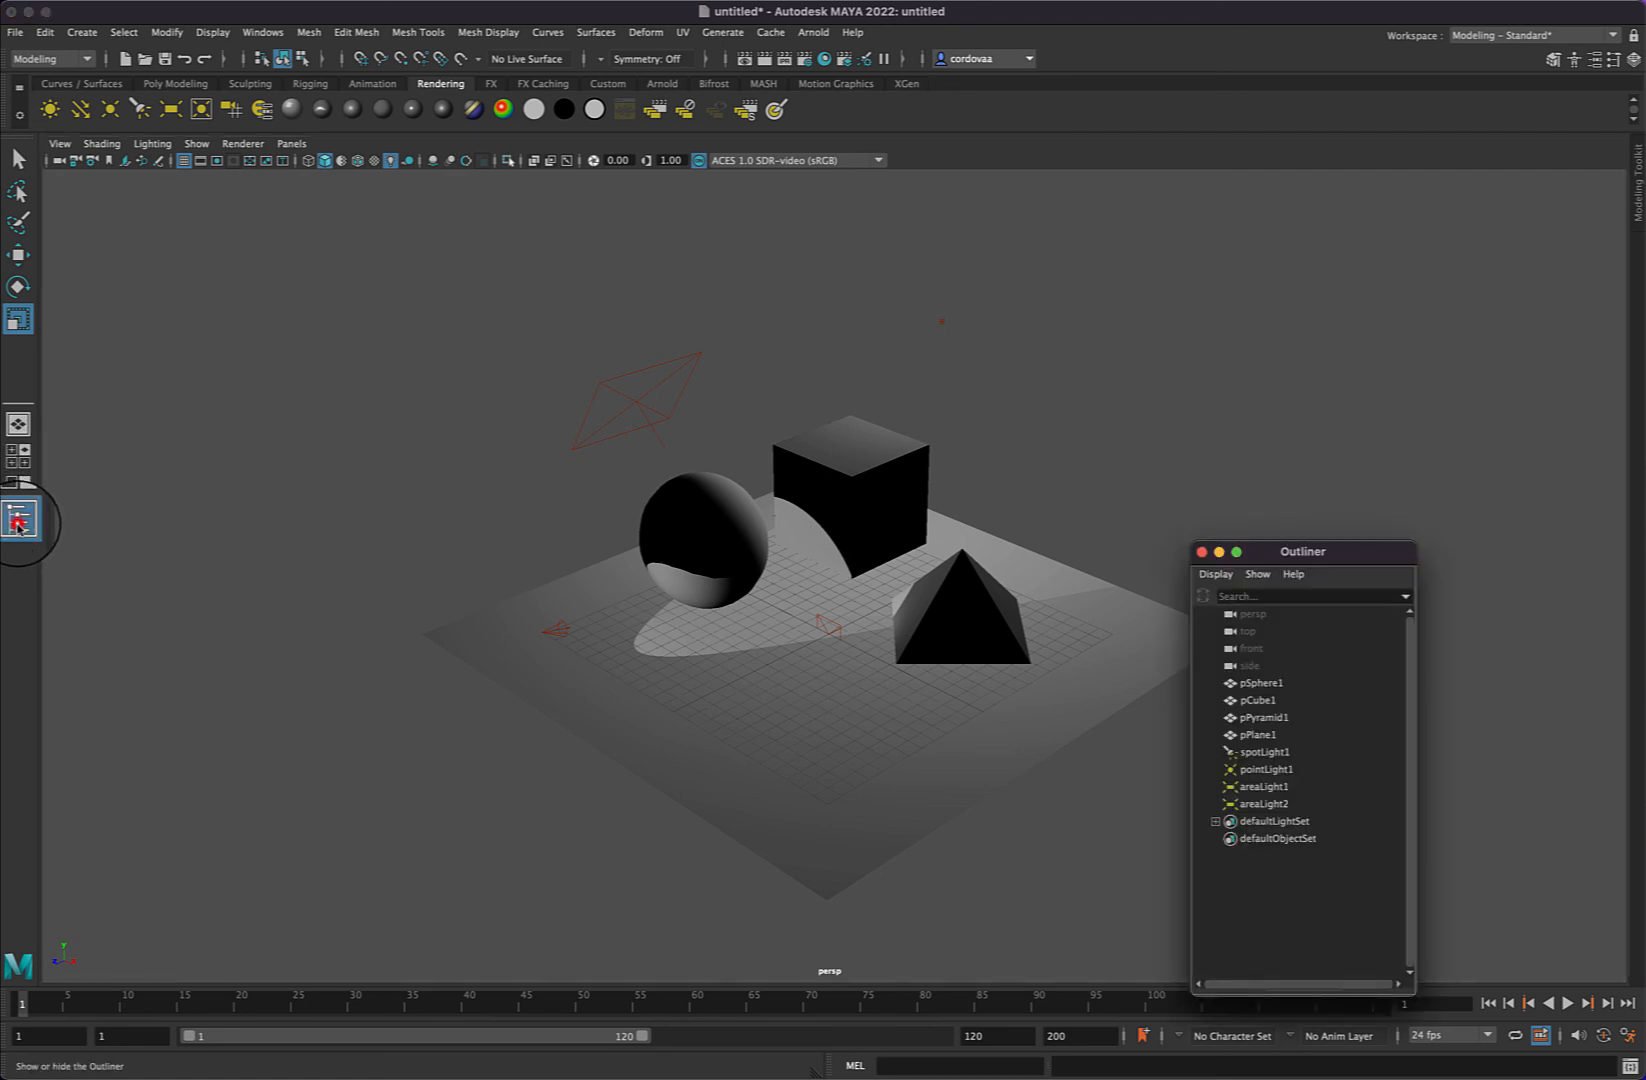
{"action": "left_click_drag", "start_coordinate": [1312, 555], "coordinate": [1323, 251]}
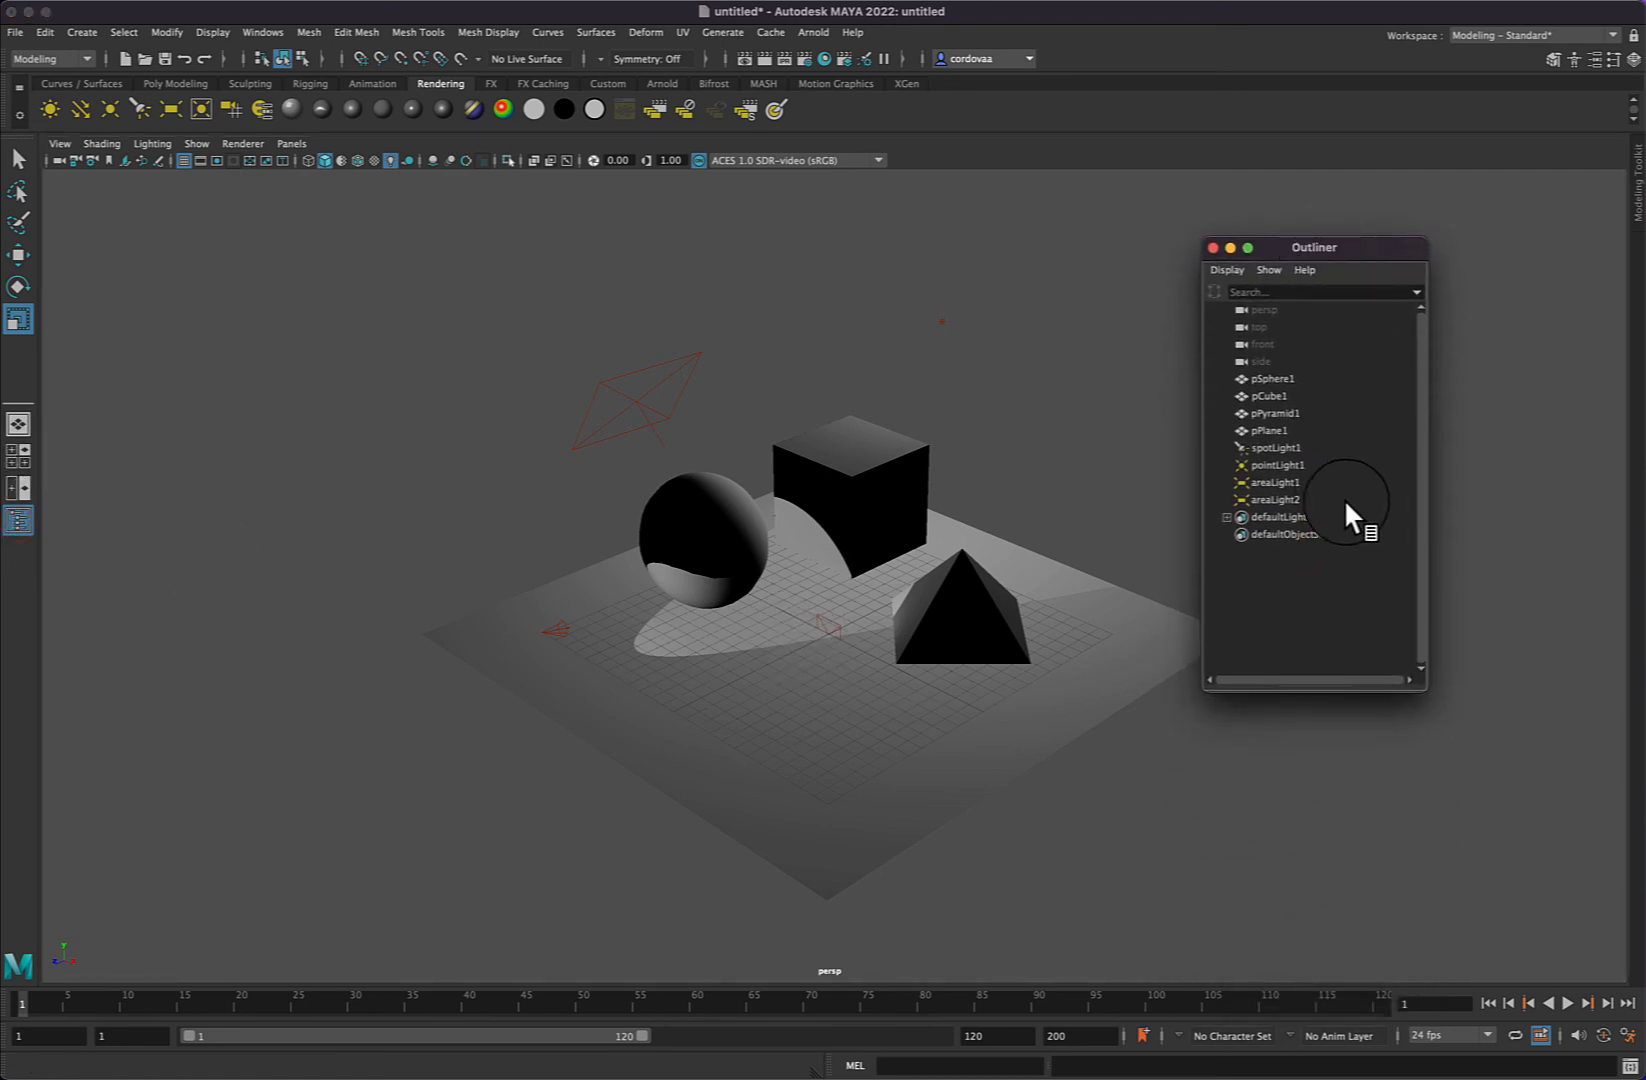
Step through the spot, point and area lights and the basic shapes in the Outliner to identify each in the scene.
{"action": "left_click", "coordinate": [1273, 498]}
{"action": "left_click", "coordinate": [1278, 481]}
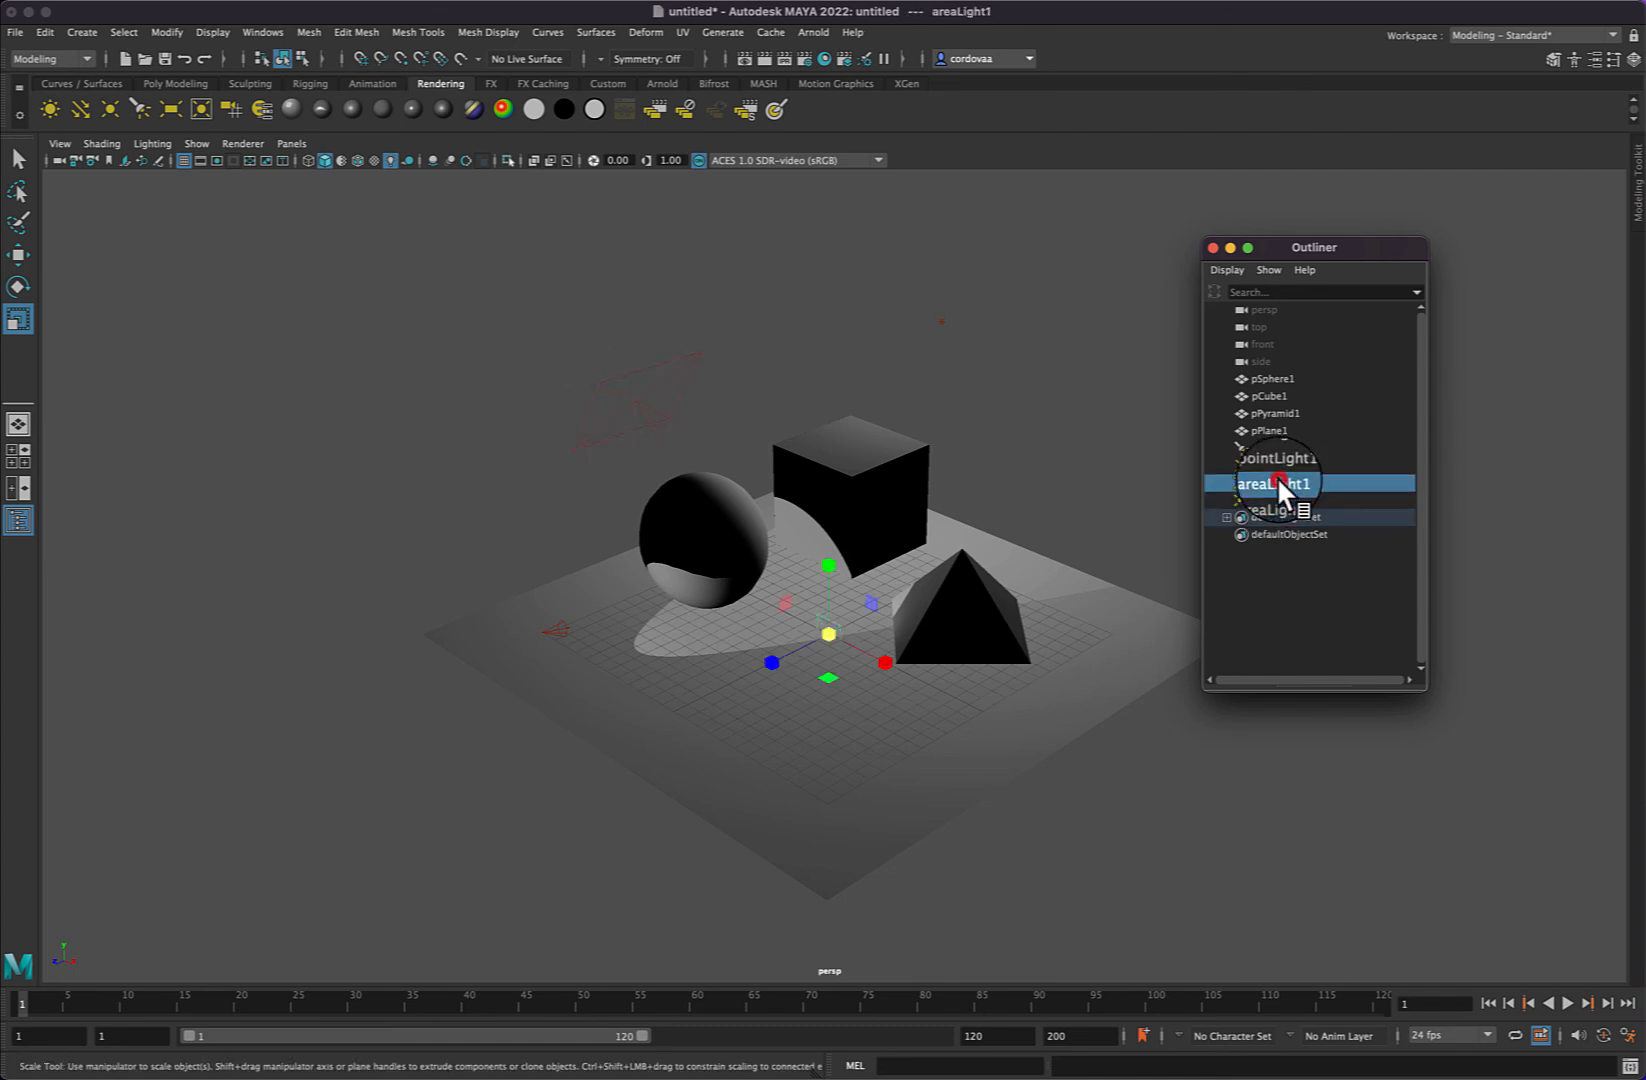
{"action": "left_click", "coordinate": [1280, 463]}
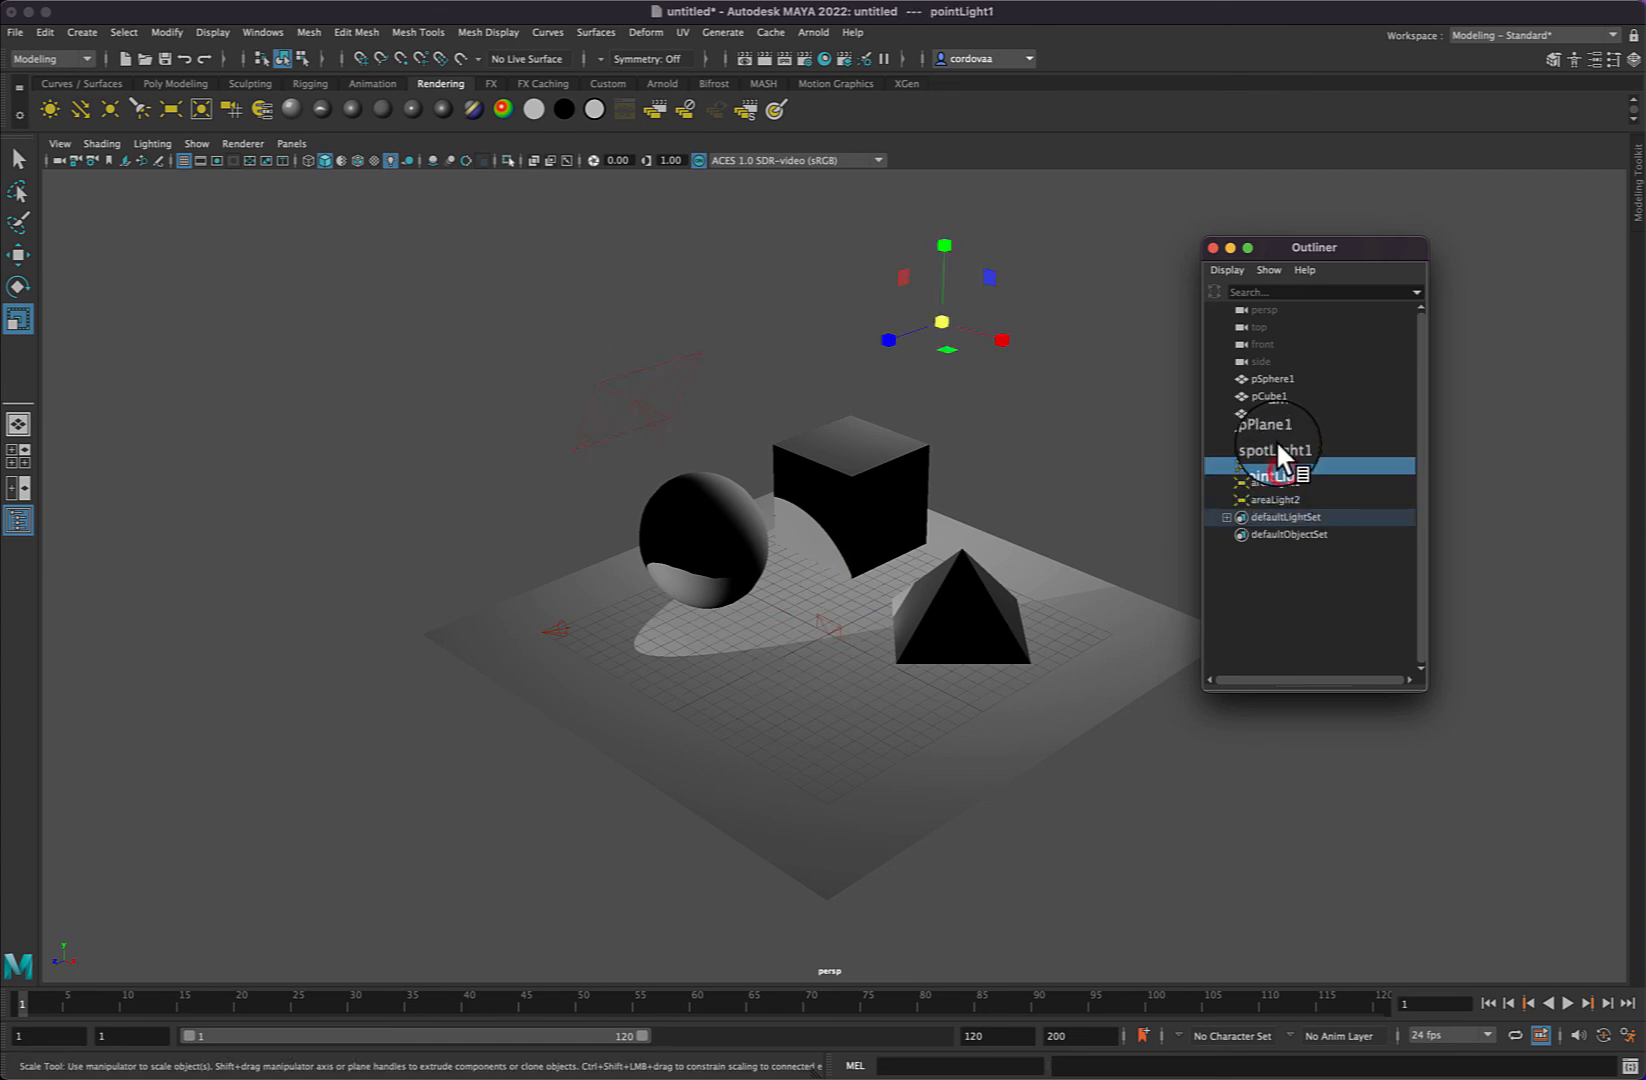
{"action": "left_click", "coordinate": [1276, 446]}
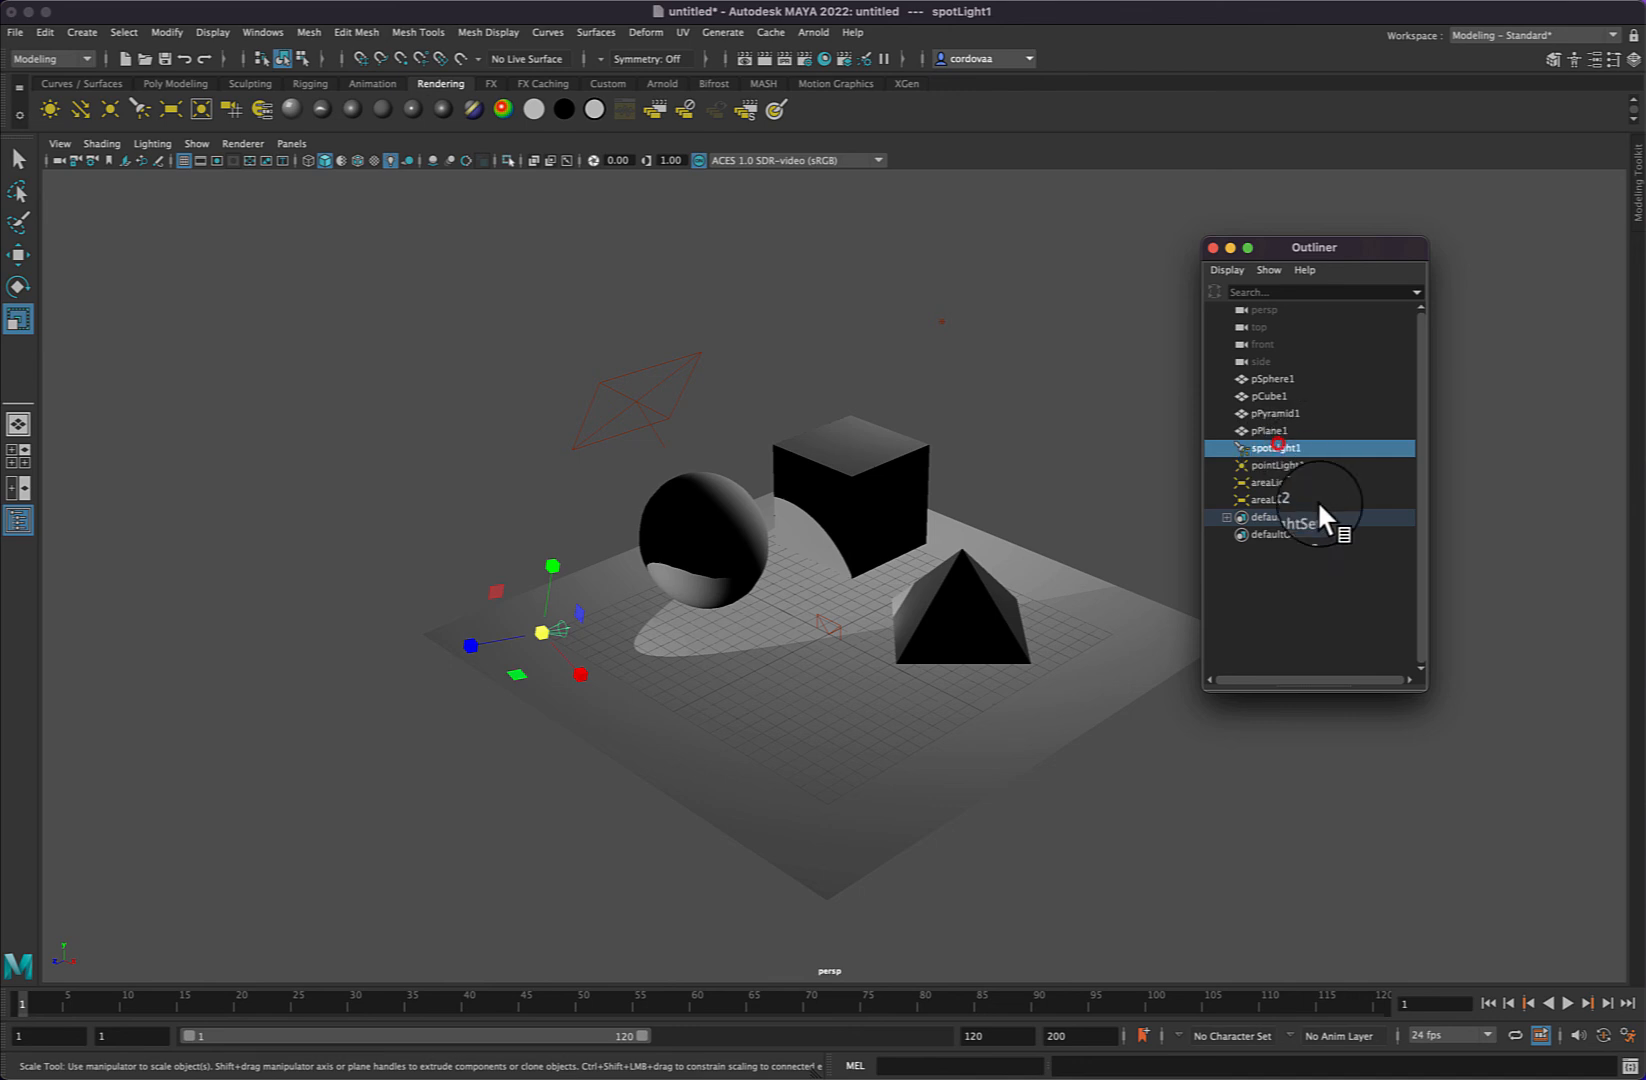
{"action": "left_click", "coordinate": [1274, 466]}
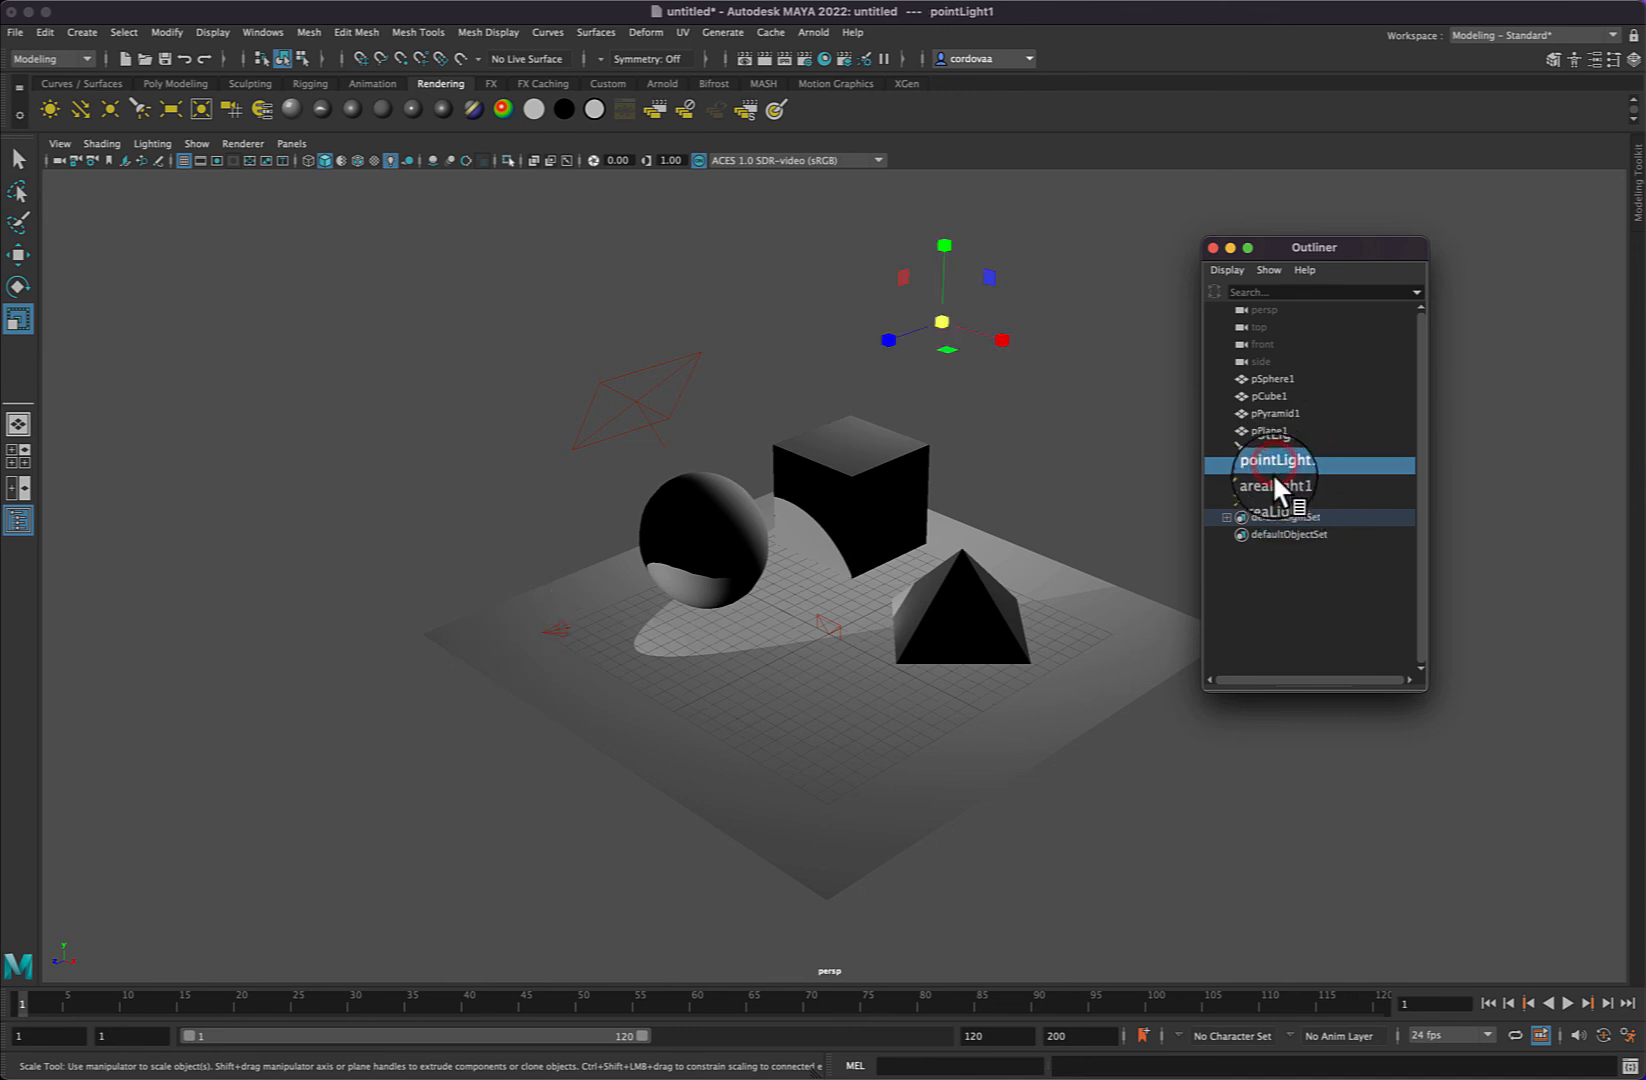
{"action": "left_click", "coordinate": [1273, 482]}
{"action": "left_click", "coordinate": [1278, 499]}
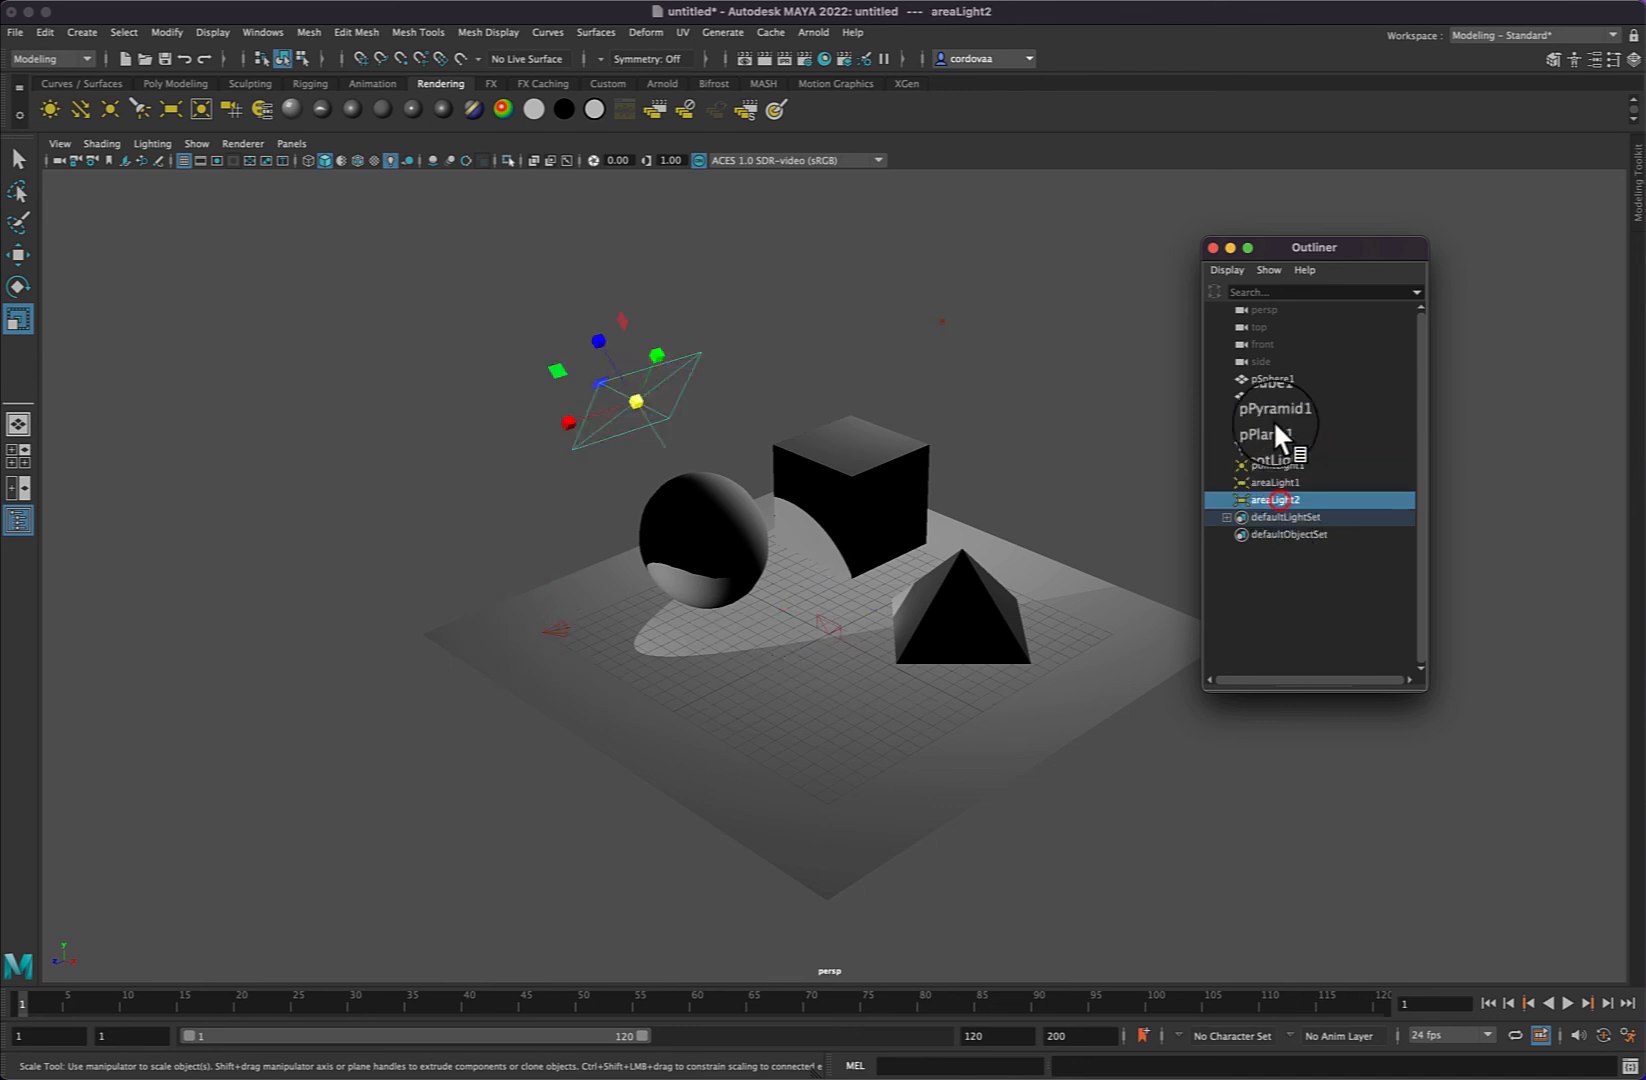
{"action": "left_click", "coordinate": [1277, 448]}
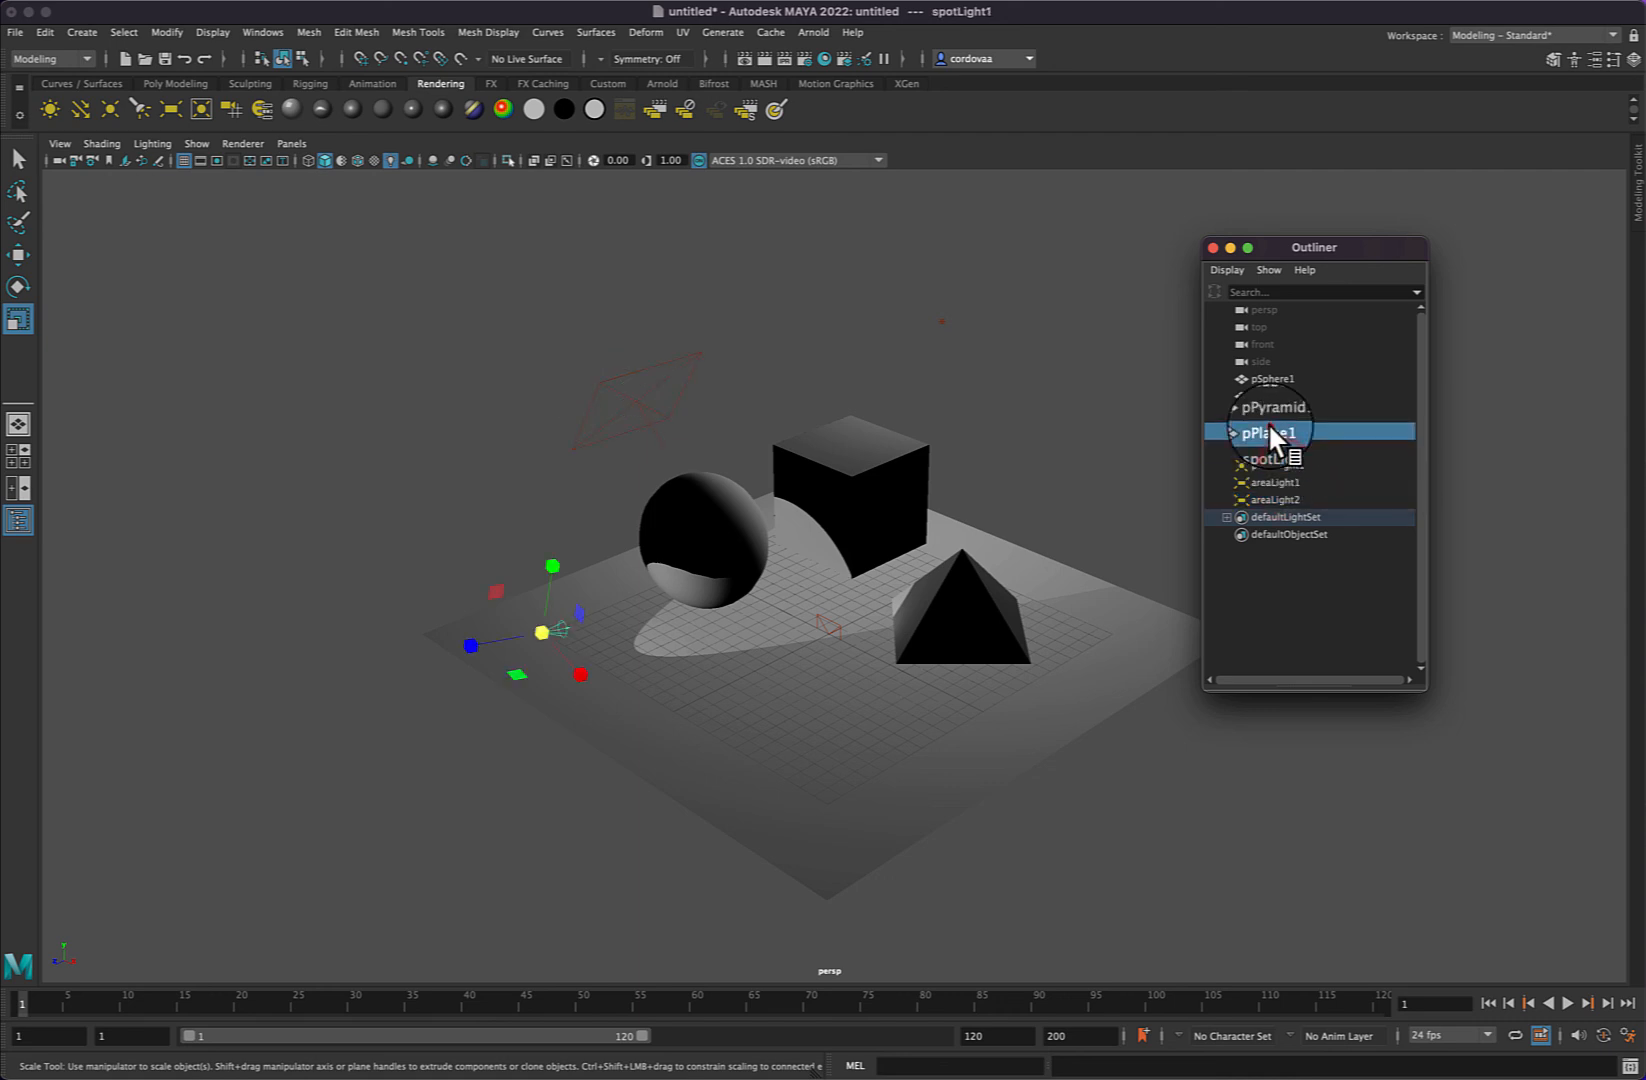
{"action": "left_click", "coordinate": [1267, 410]}
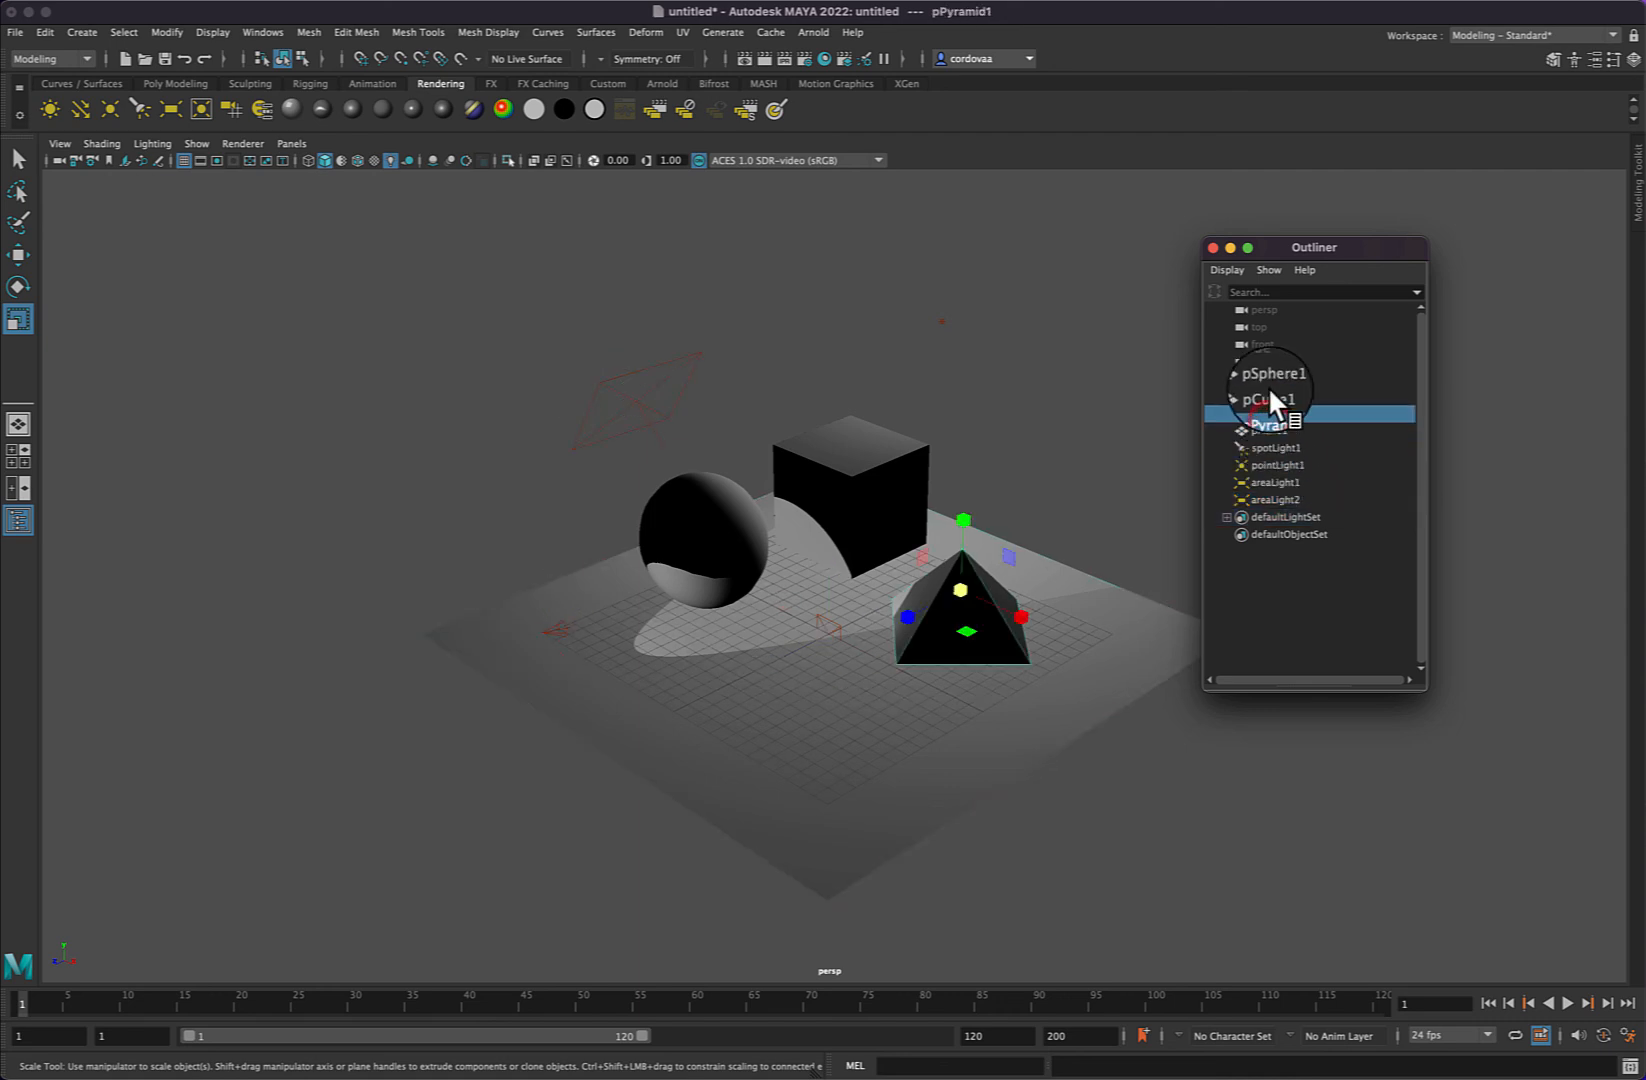
{"action": "left_click", "coordinate": [1268, 392]}
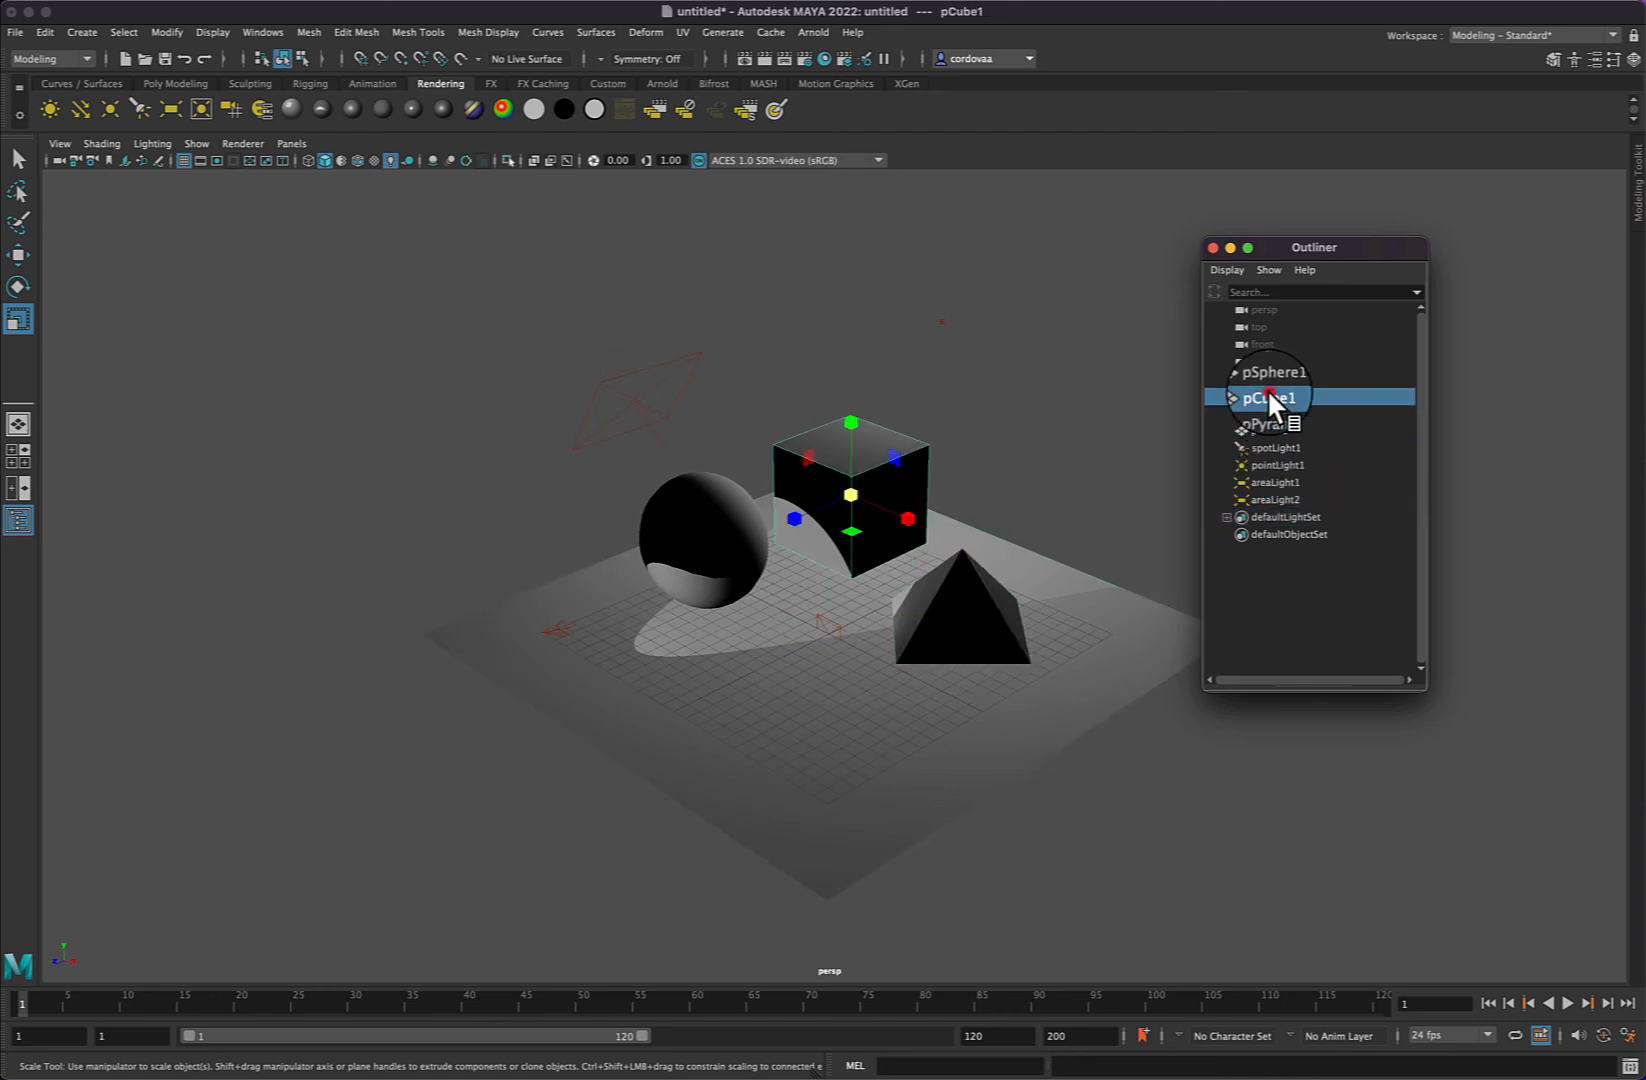
Close the Outliner and deselect the sphere.
{"action": "left_click", "coordinate": [1323, 246]}
{"action": "left_click", "coordinate": [1212, 249]}
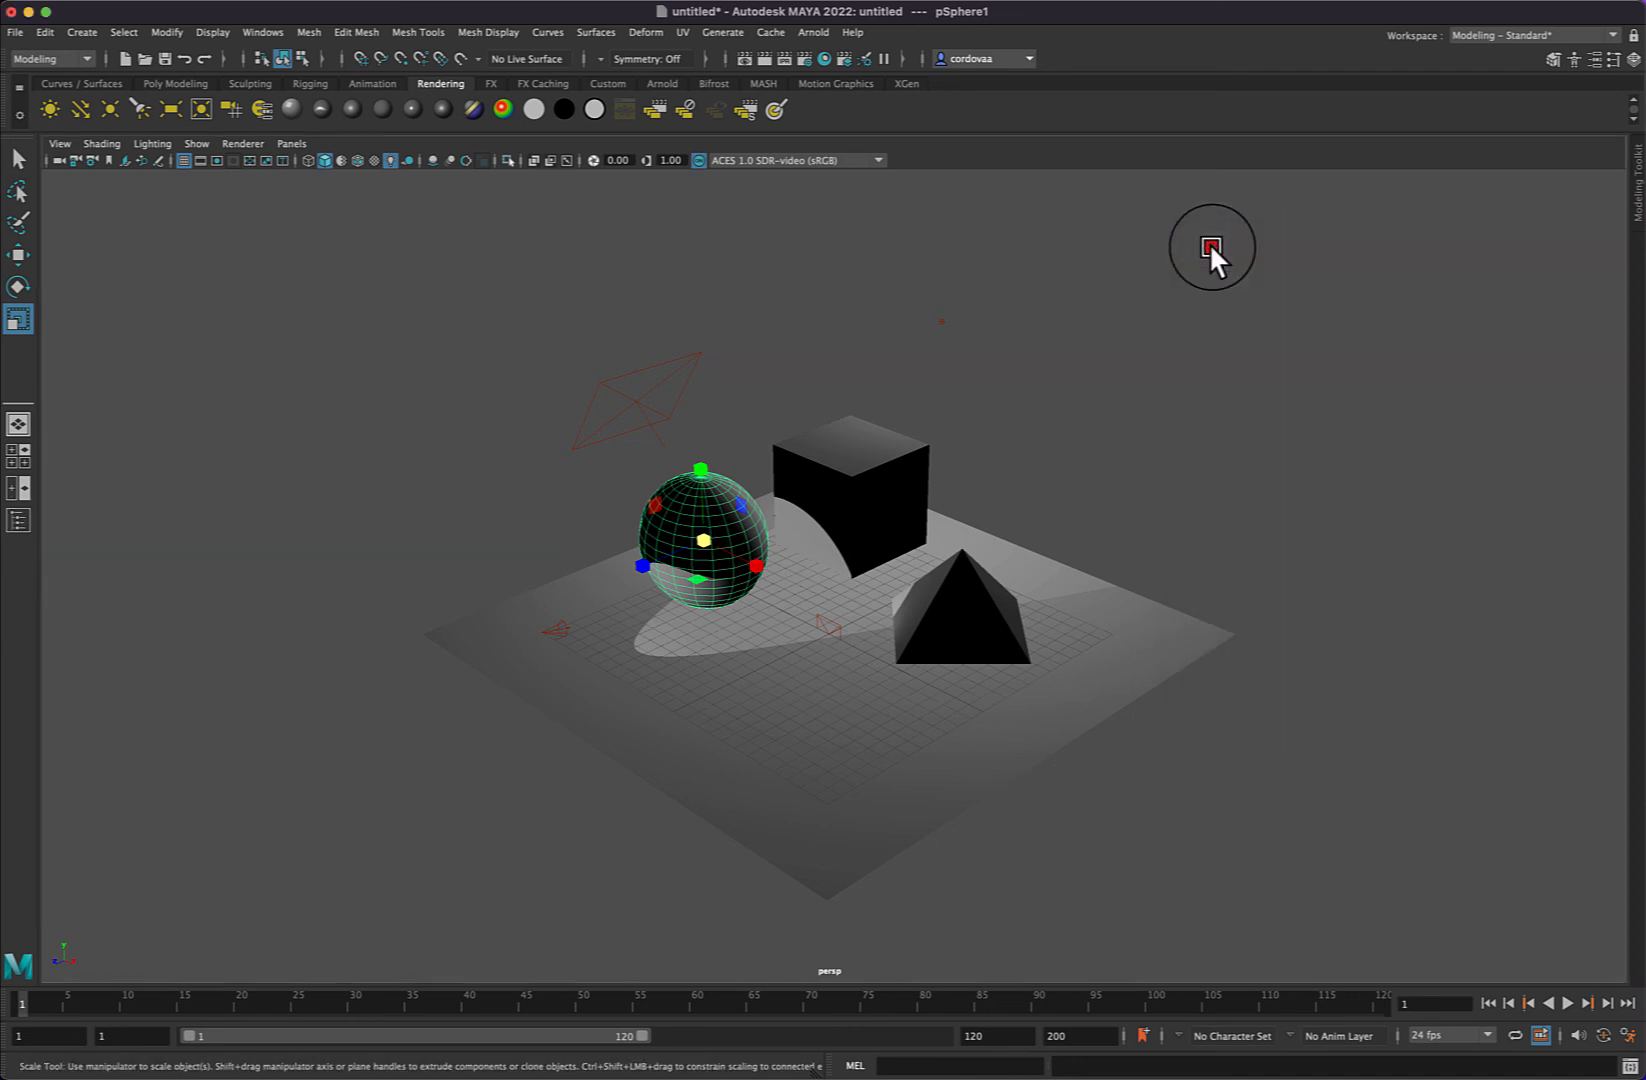
{"action": "left_click", "coordinate": [1227, 477]}
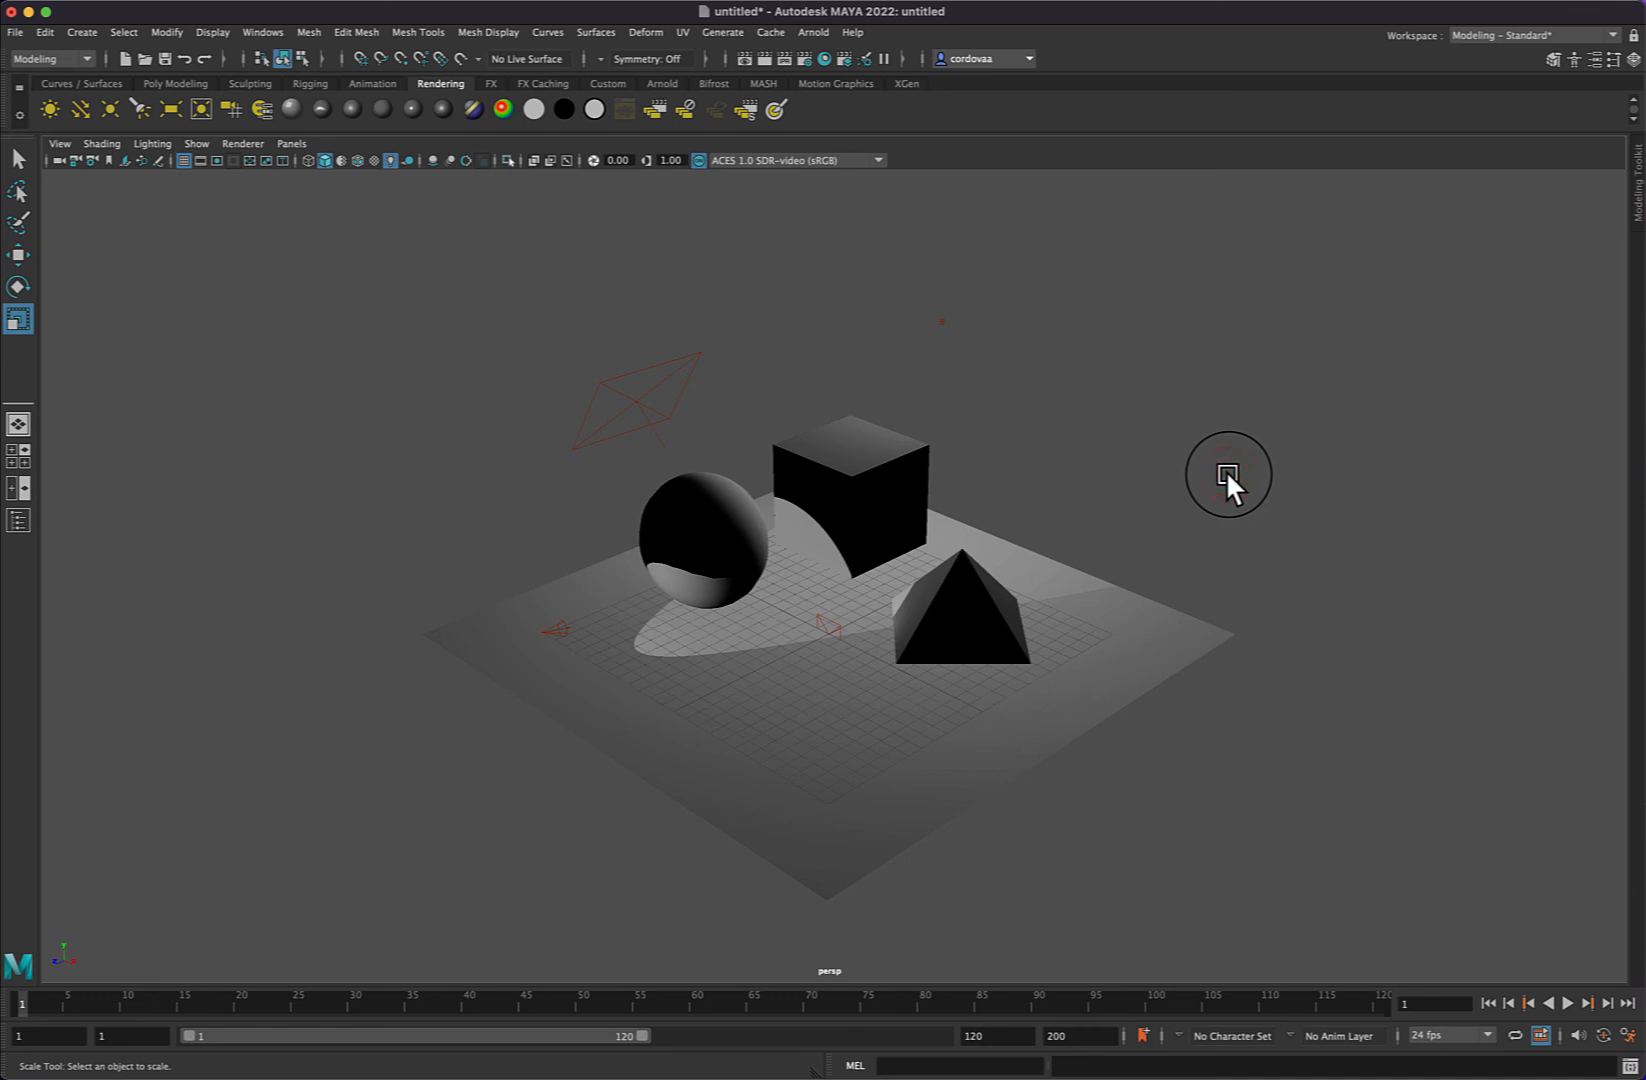